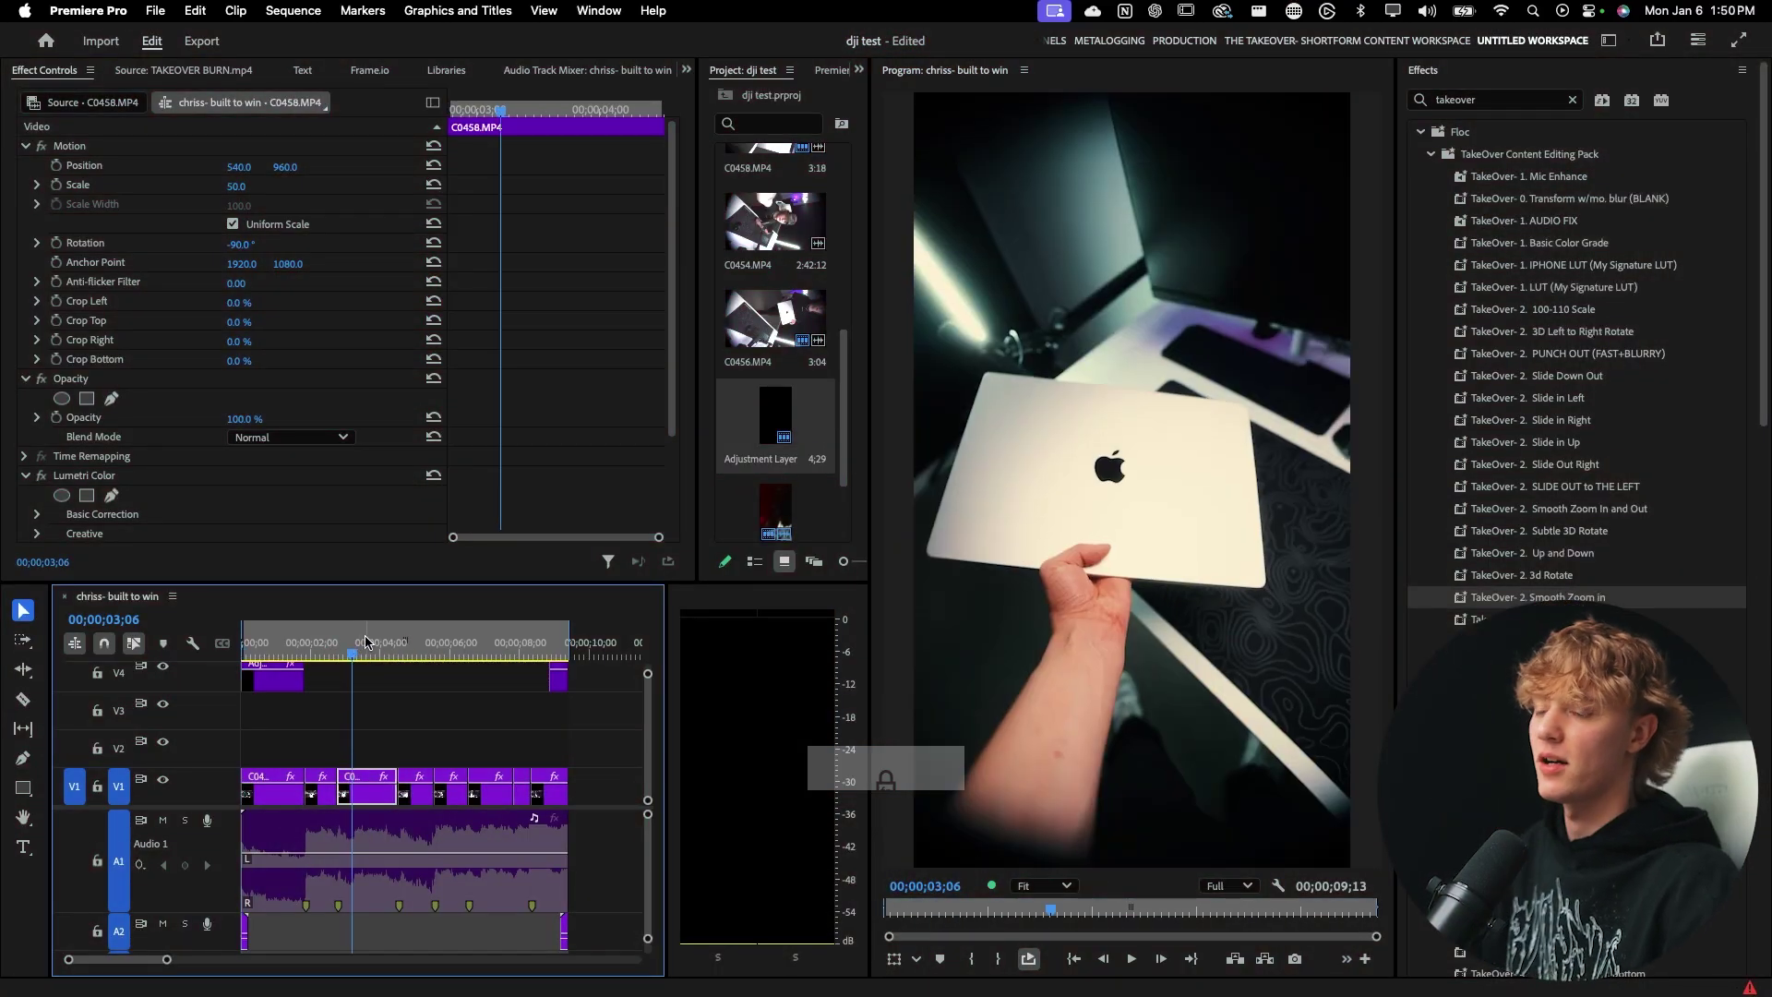
Add a text layer reading "THE" over the laptop shot at 00;00;03;06 and select all of its text
left_click(23, 847)
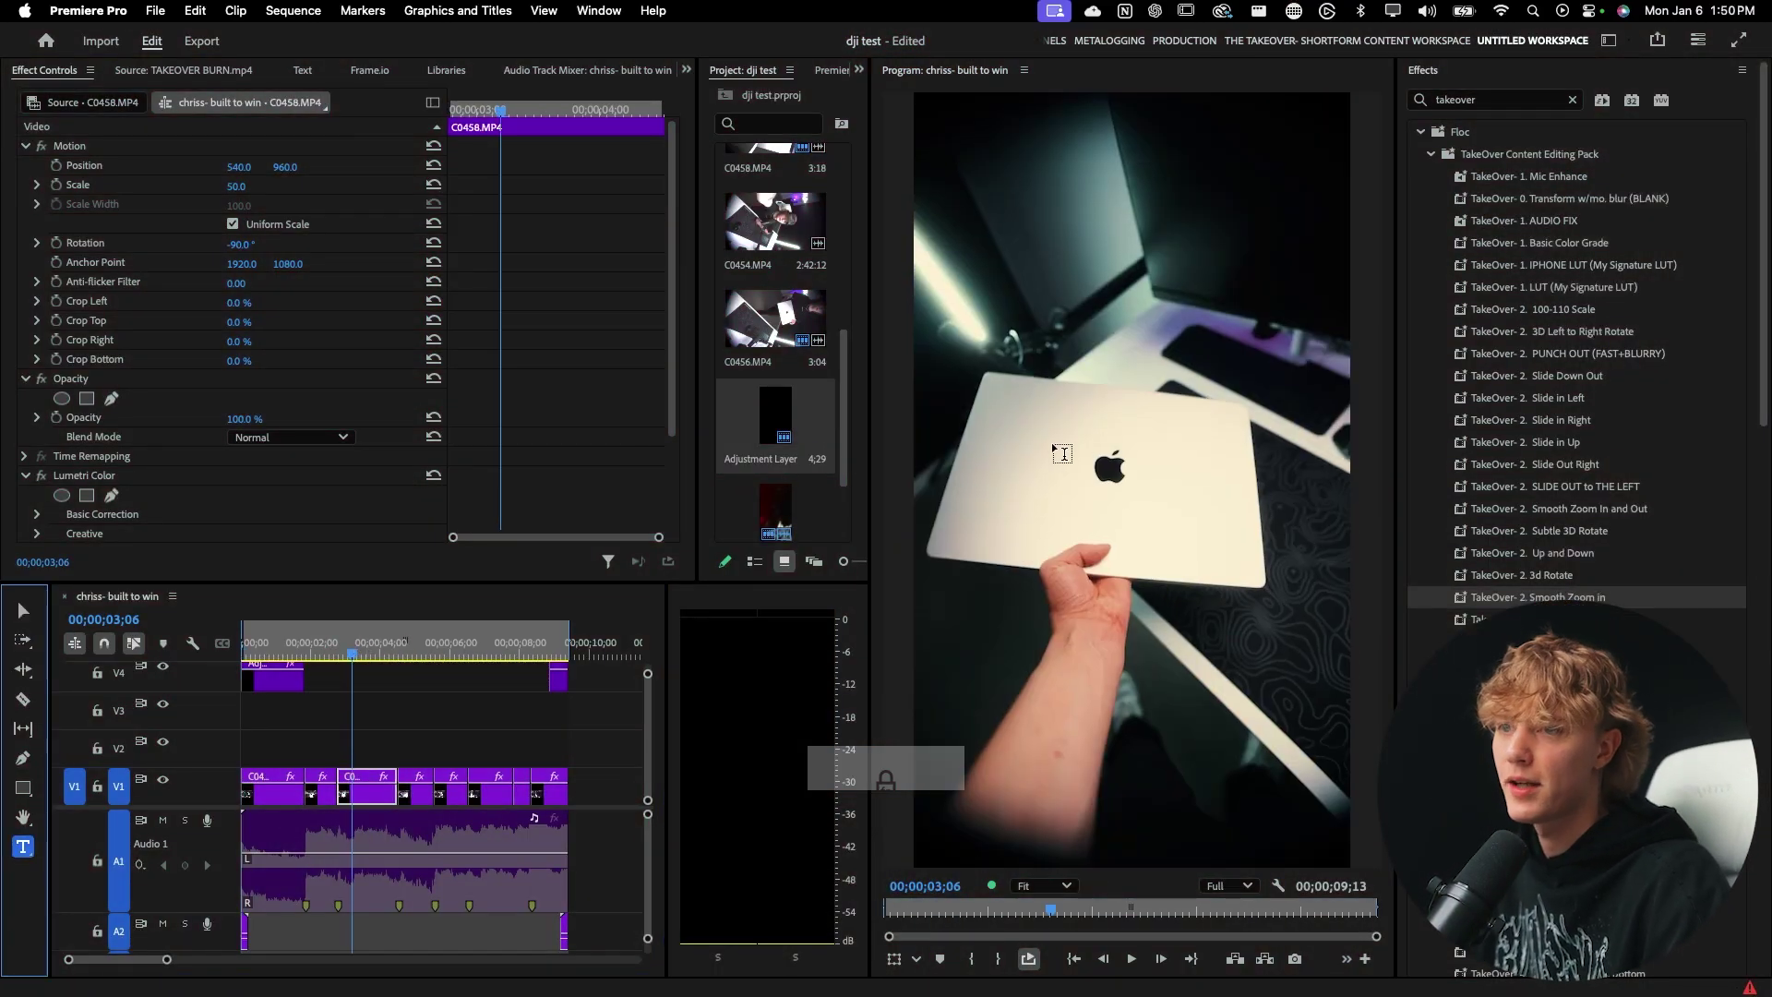
left_click(1046, 340)
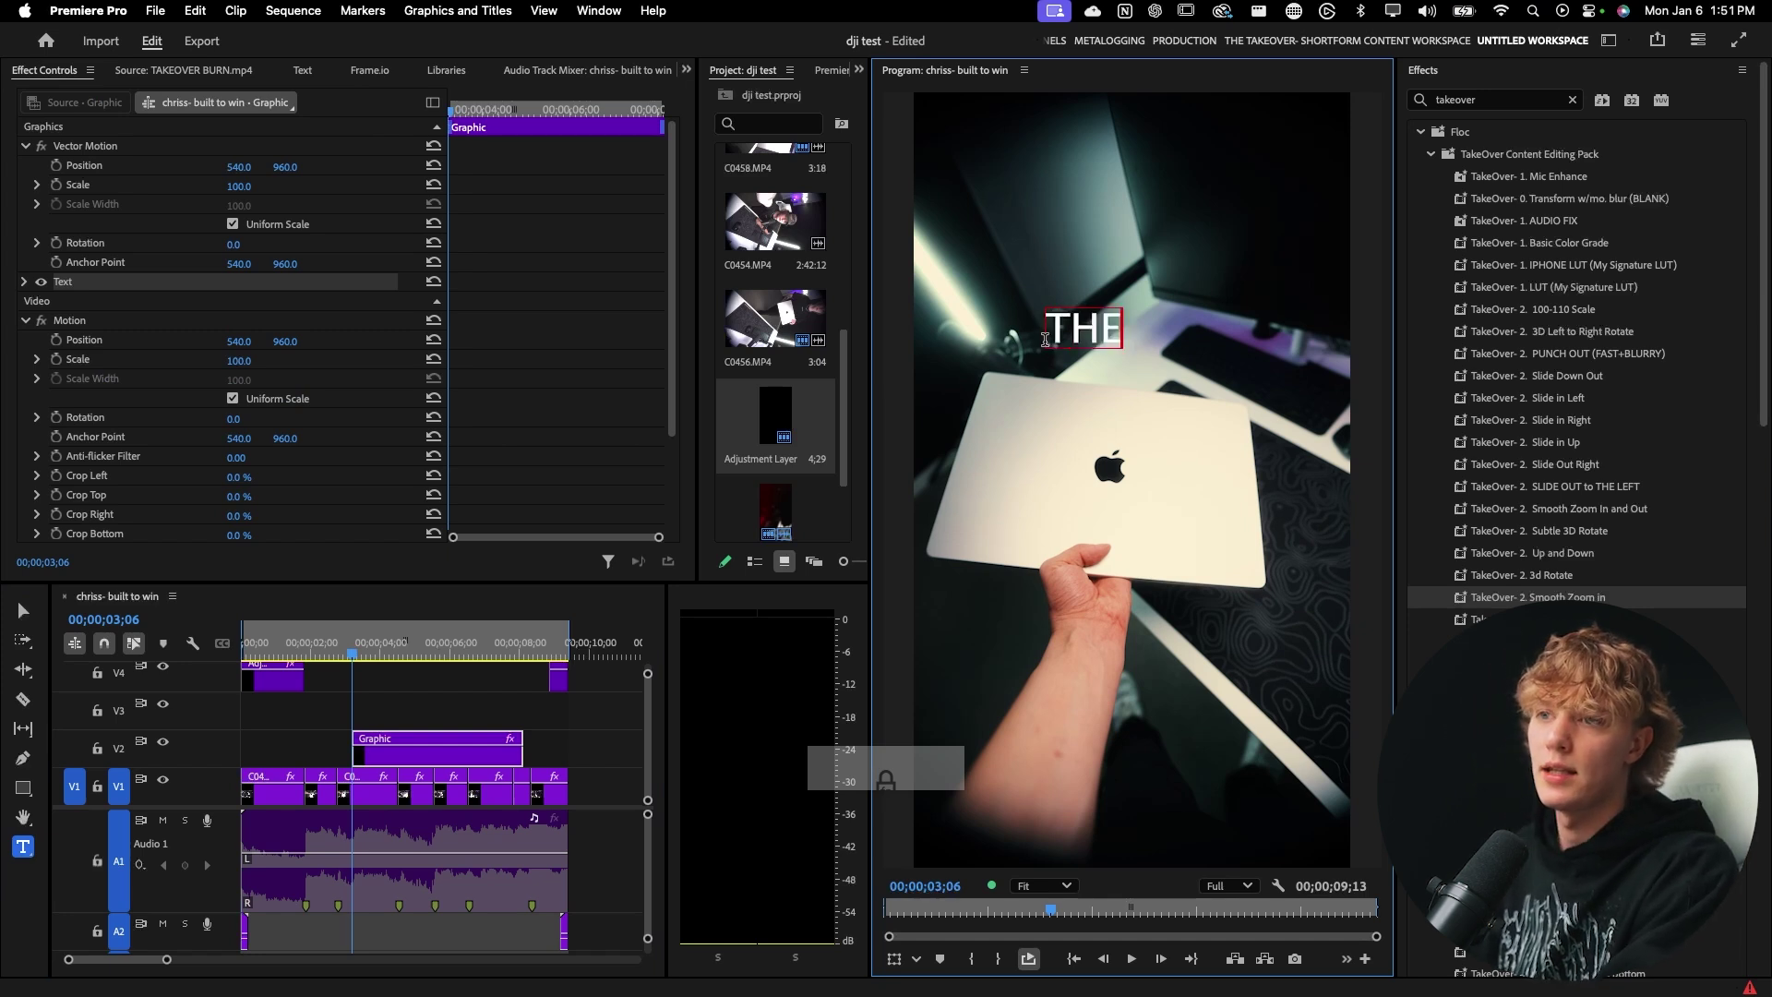
key("super+a")
Show the properties of the "THE" text and centre it horizontally and vertically in the frame
left_click(1441, 74)
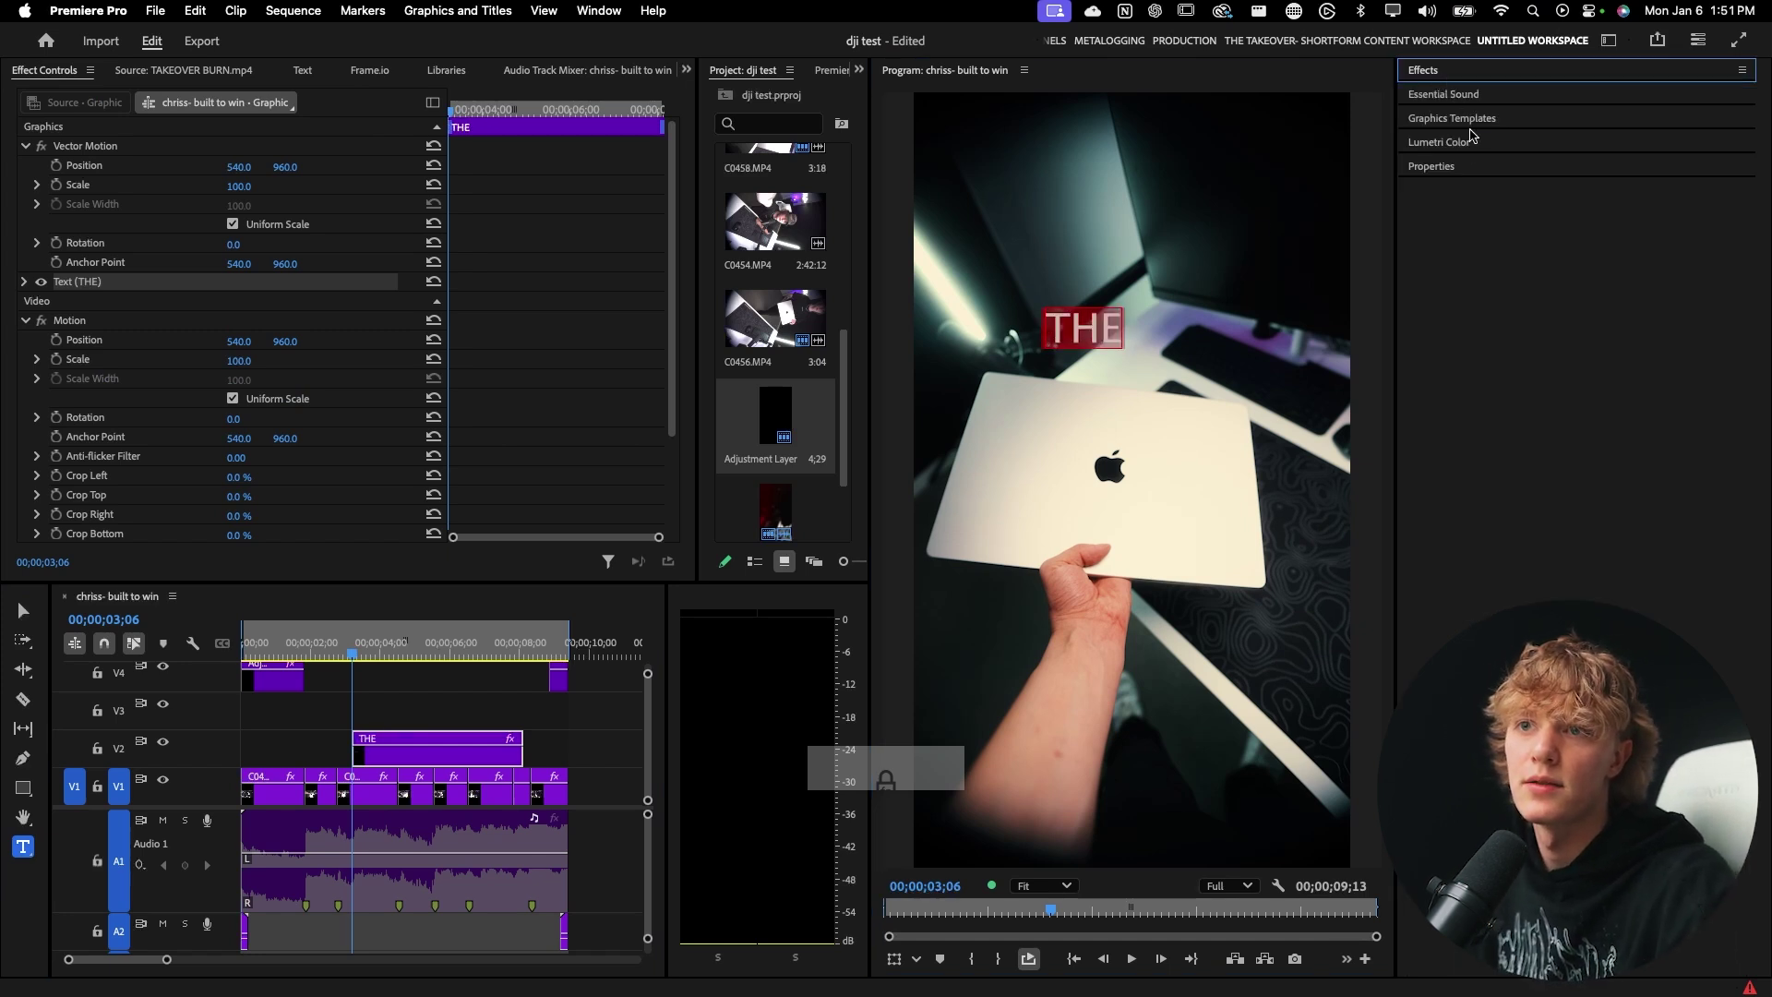
left_click(1439, 142)
left_click(1457, 142)
left_click(1459, 166)
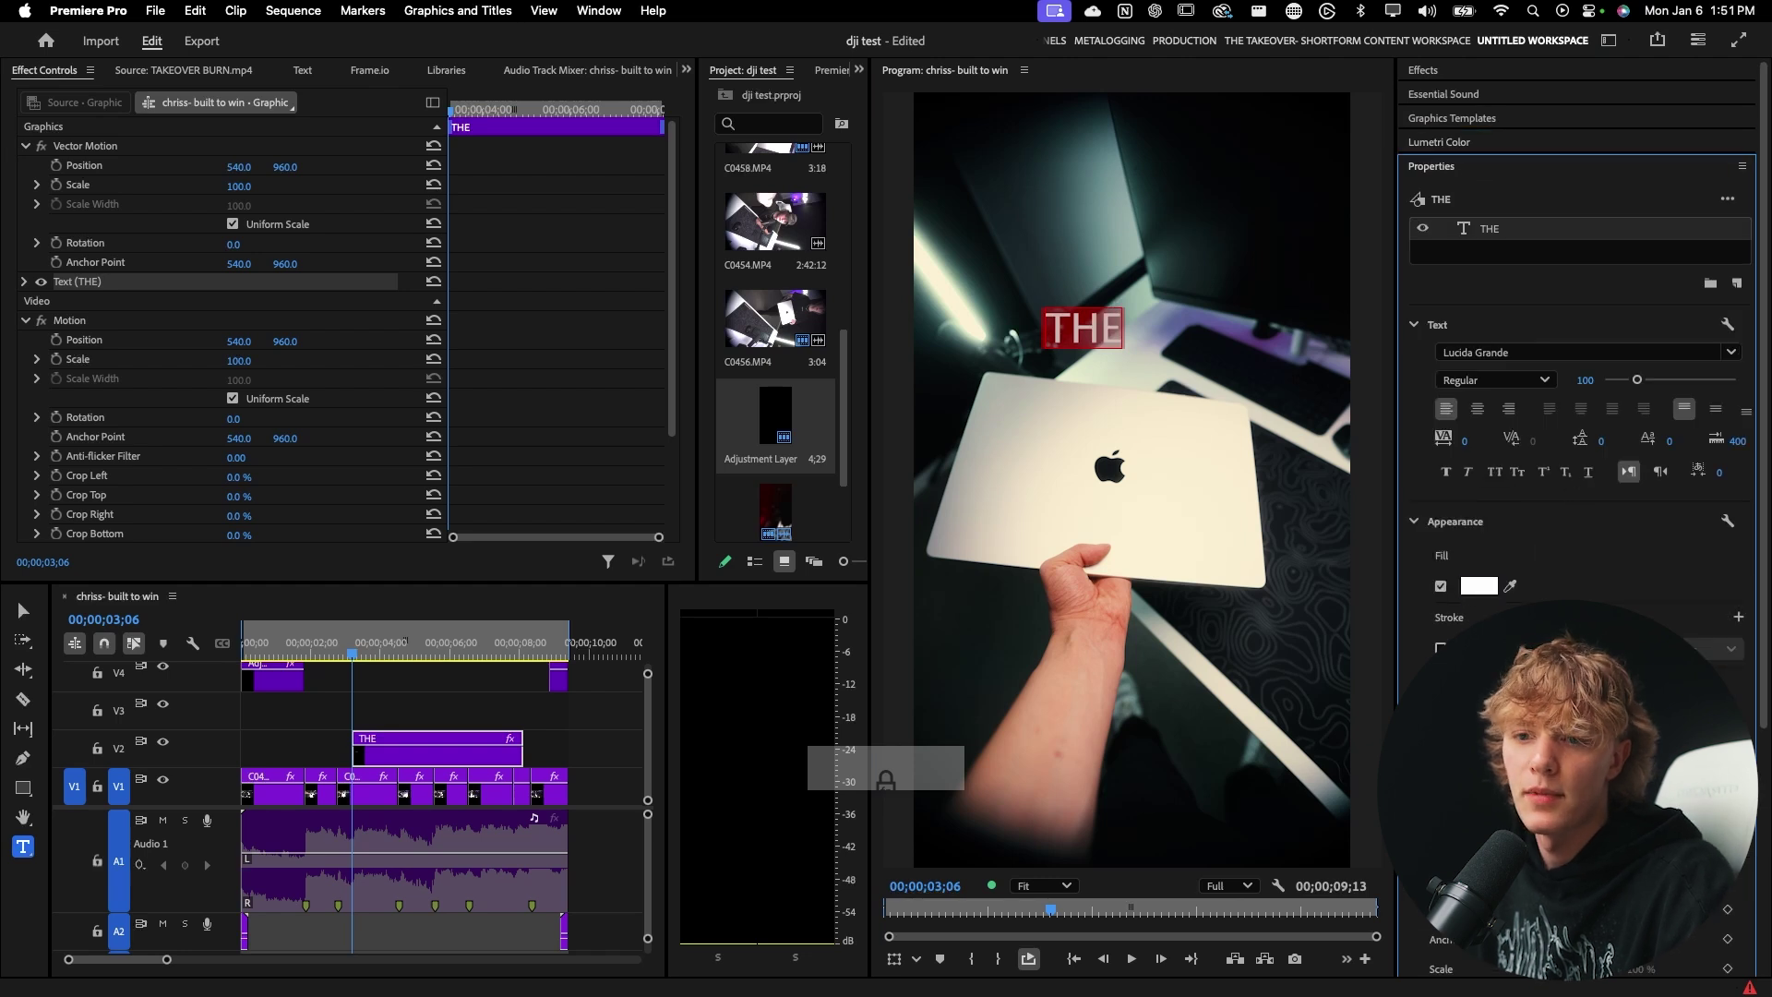
left_click(1478, 872)
left_click(1581, 872)
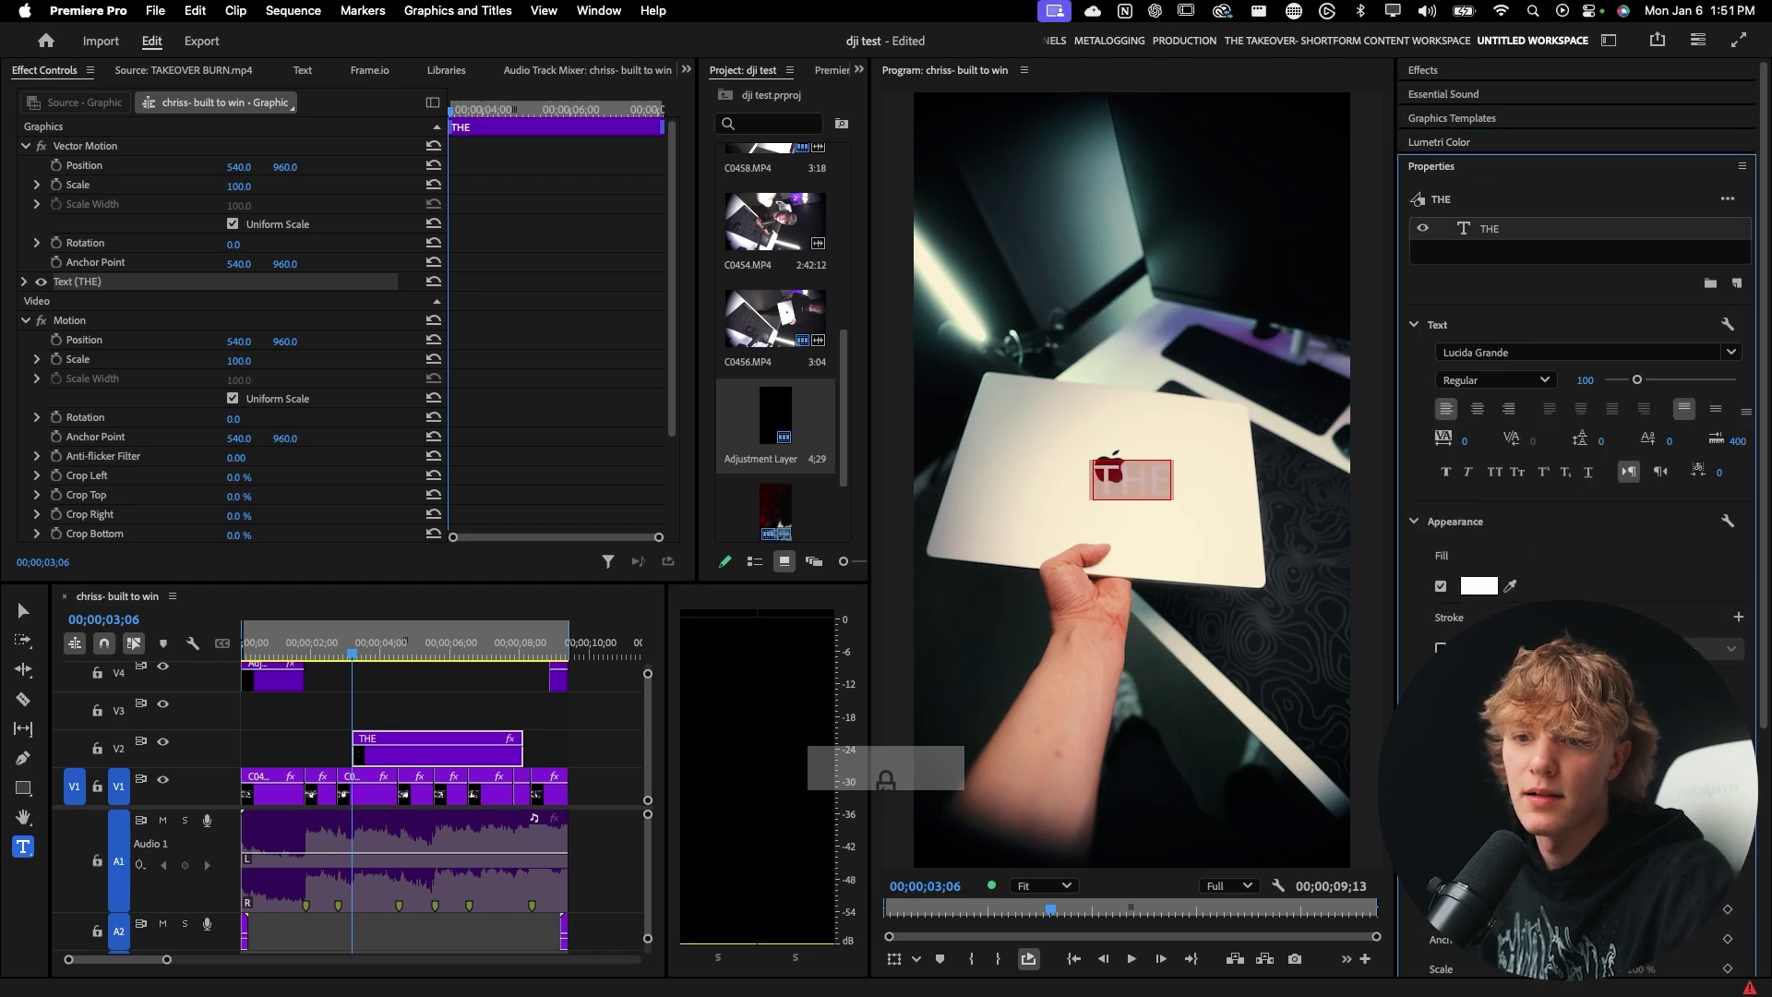
Style "THE" as centre-aligned Akira Expanded Super Bold at size 223 and move it up above the laptop
left_click(1521, 352)
type("akira")
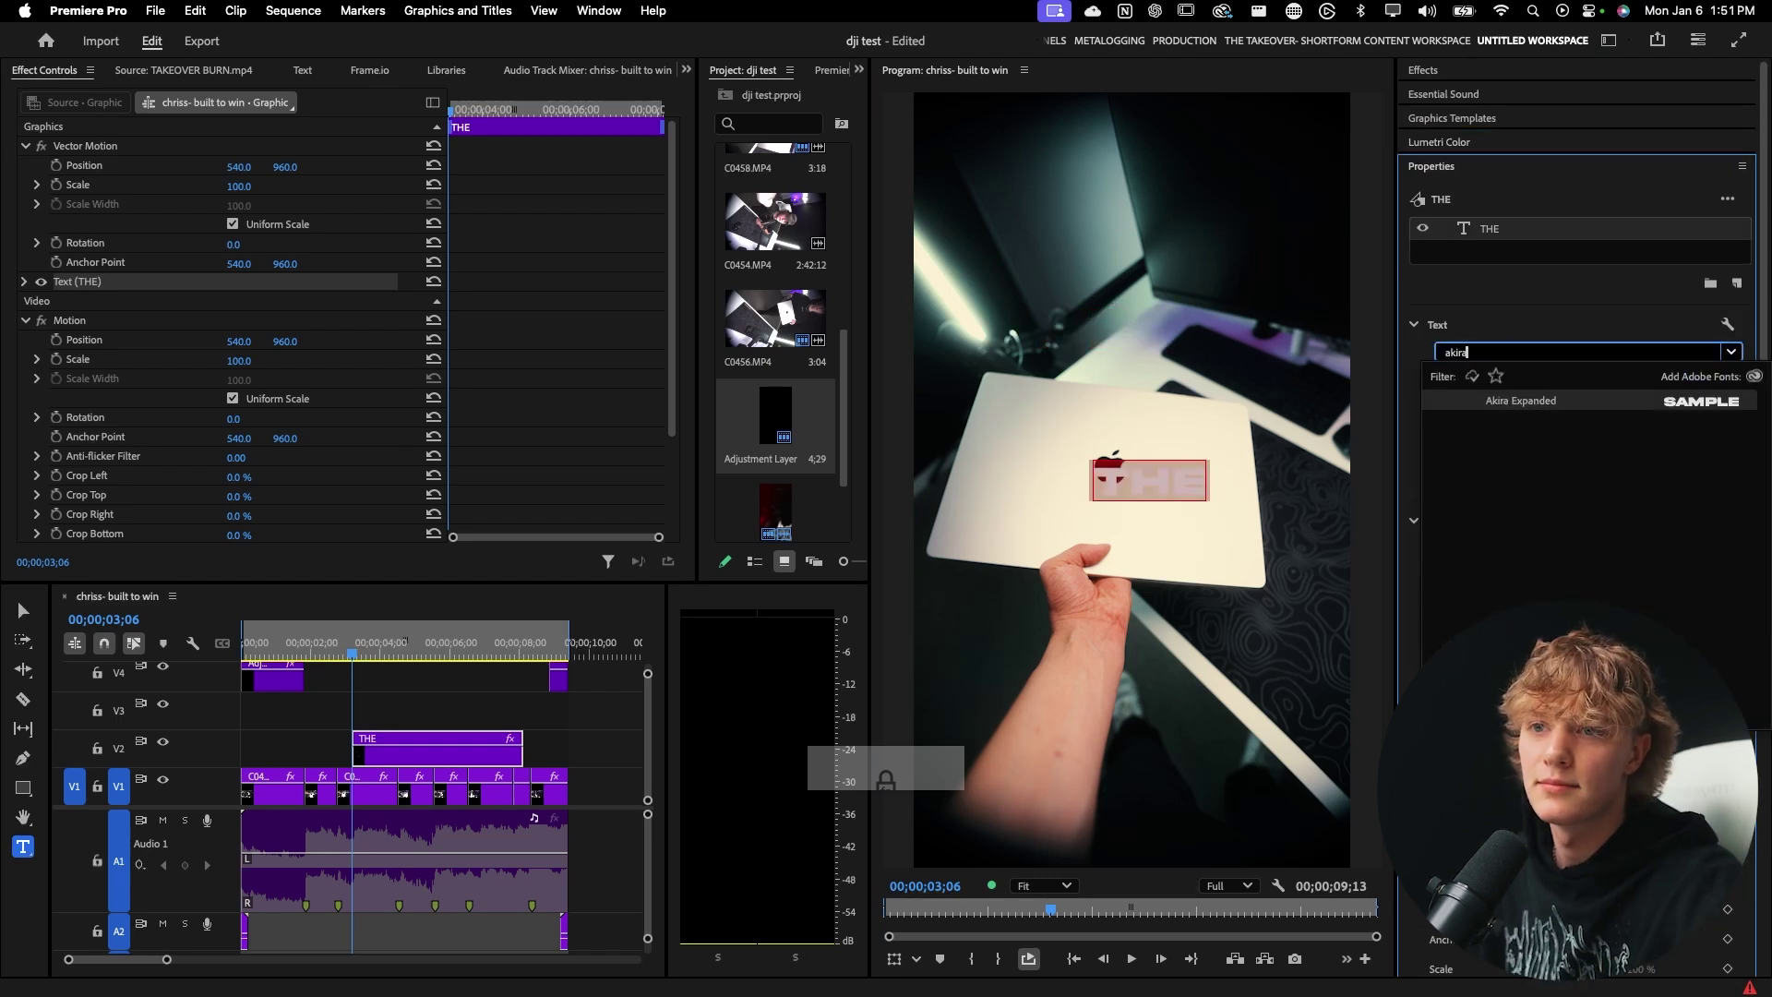
left_click(1518, 401)
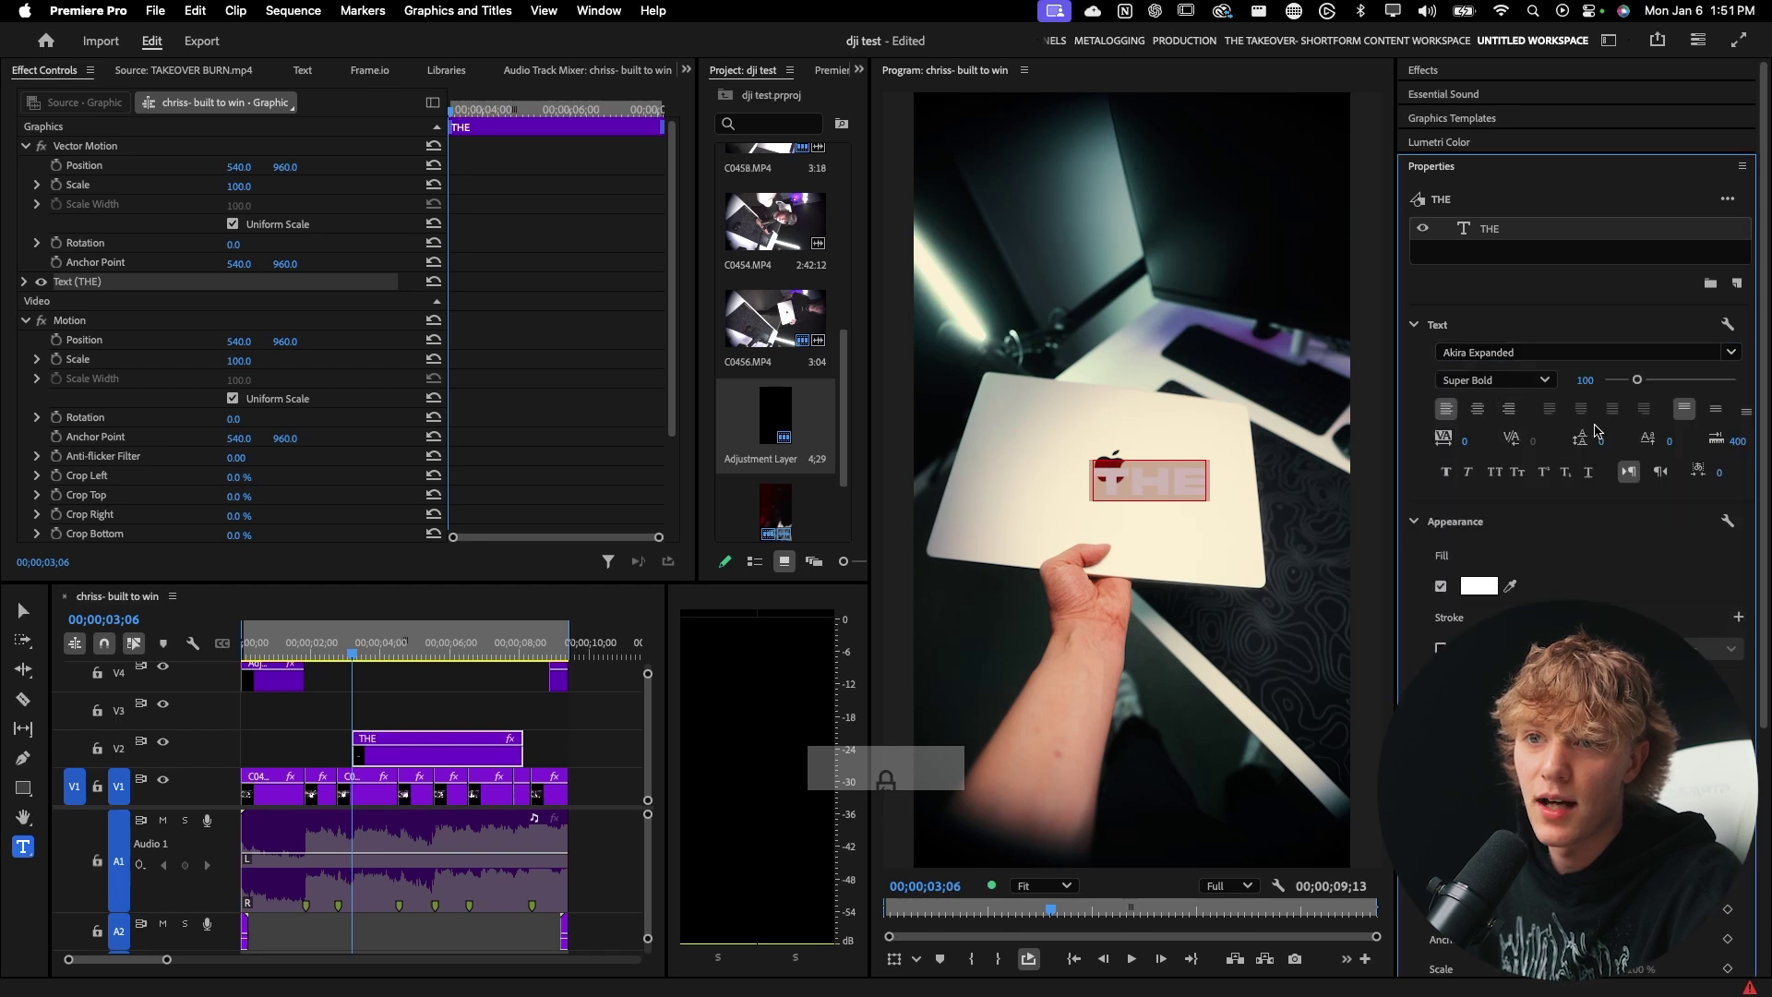
left_click_drag(1644, 381, 1680, 381)
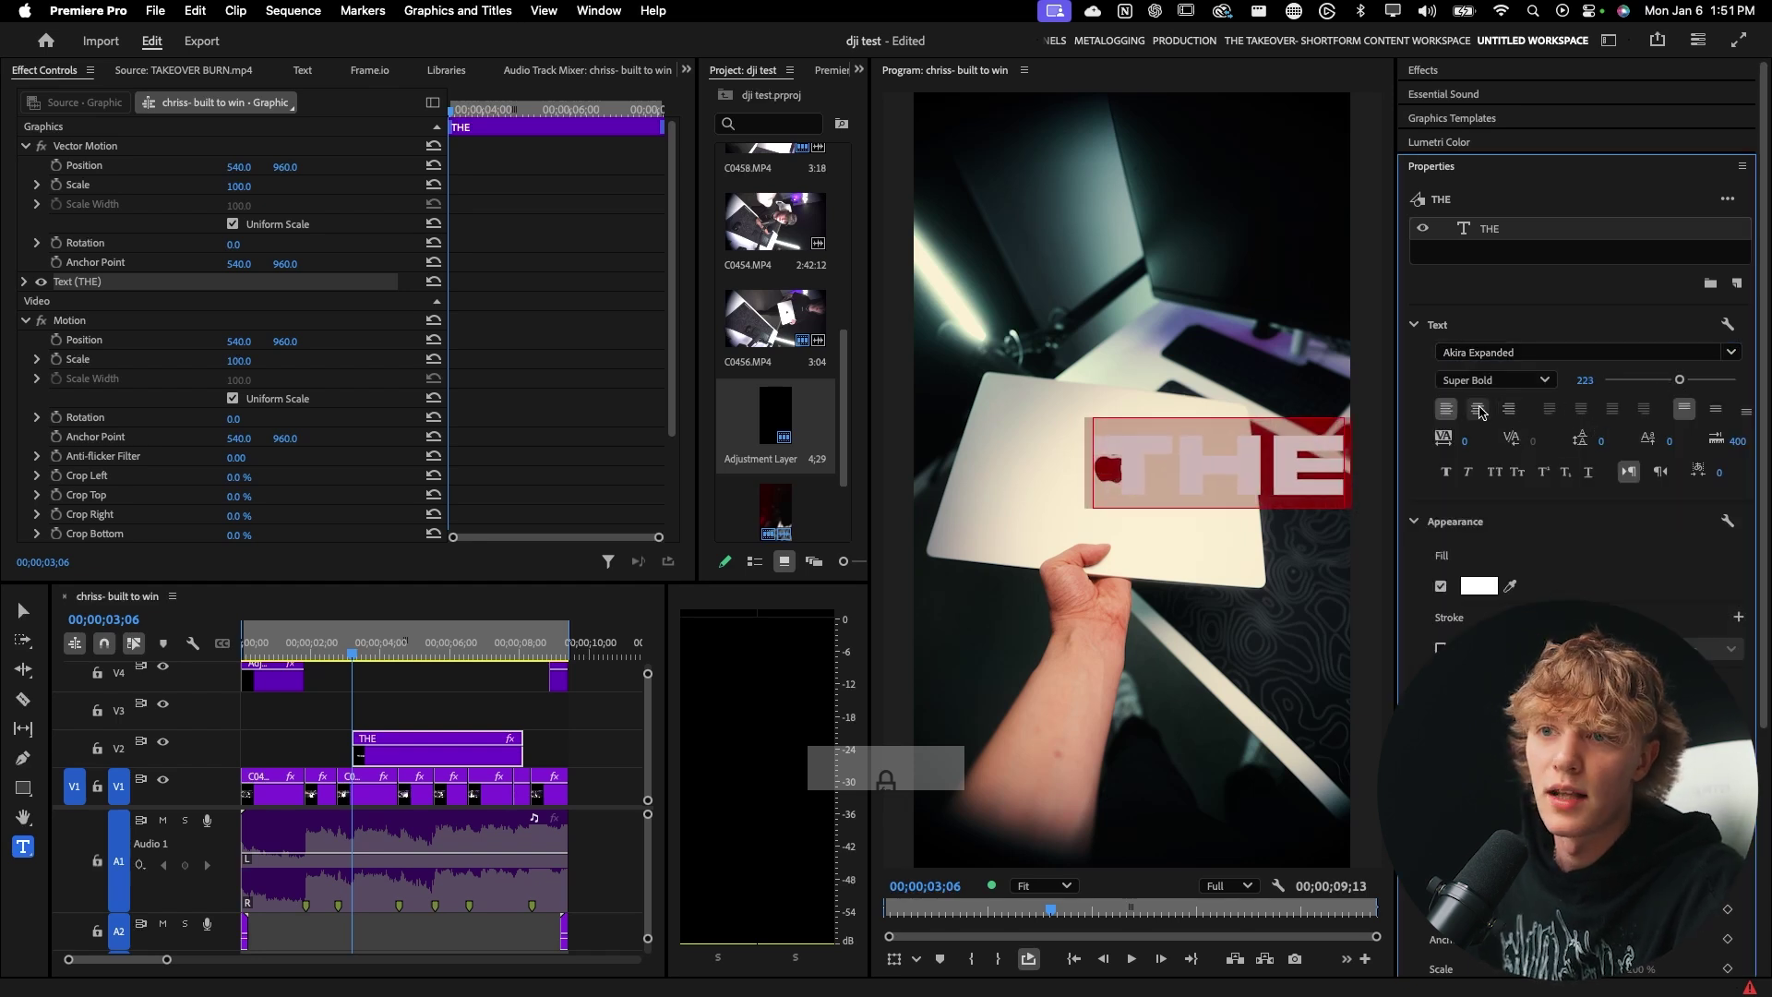
left_click(1477, 409)
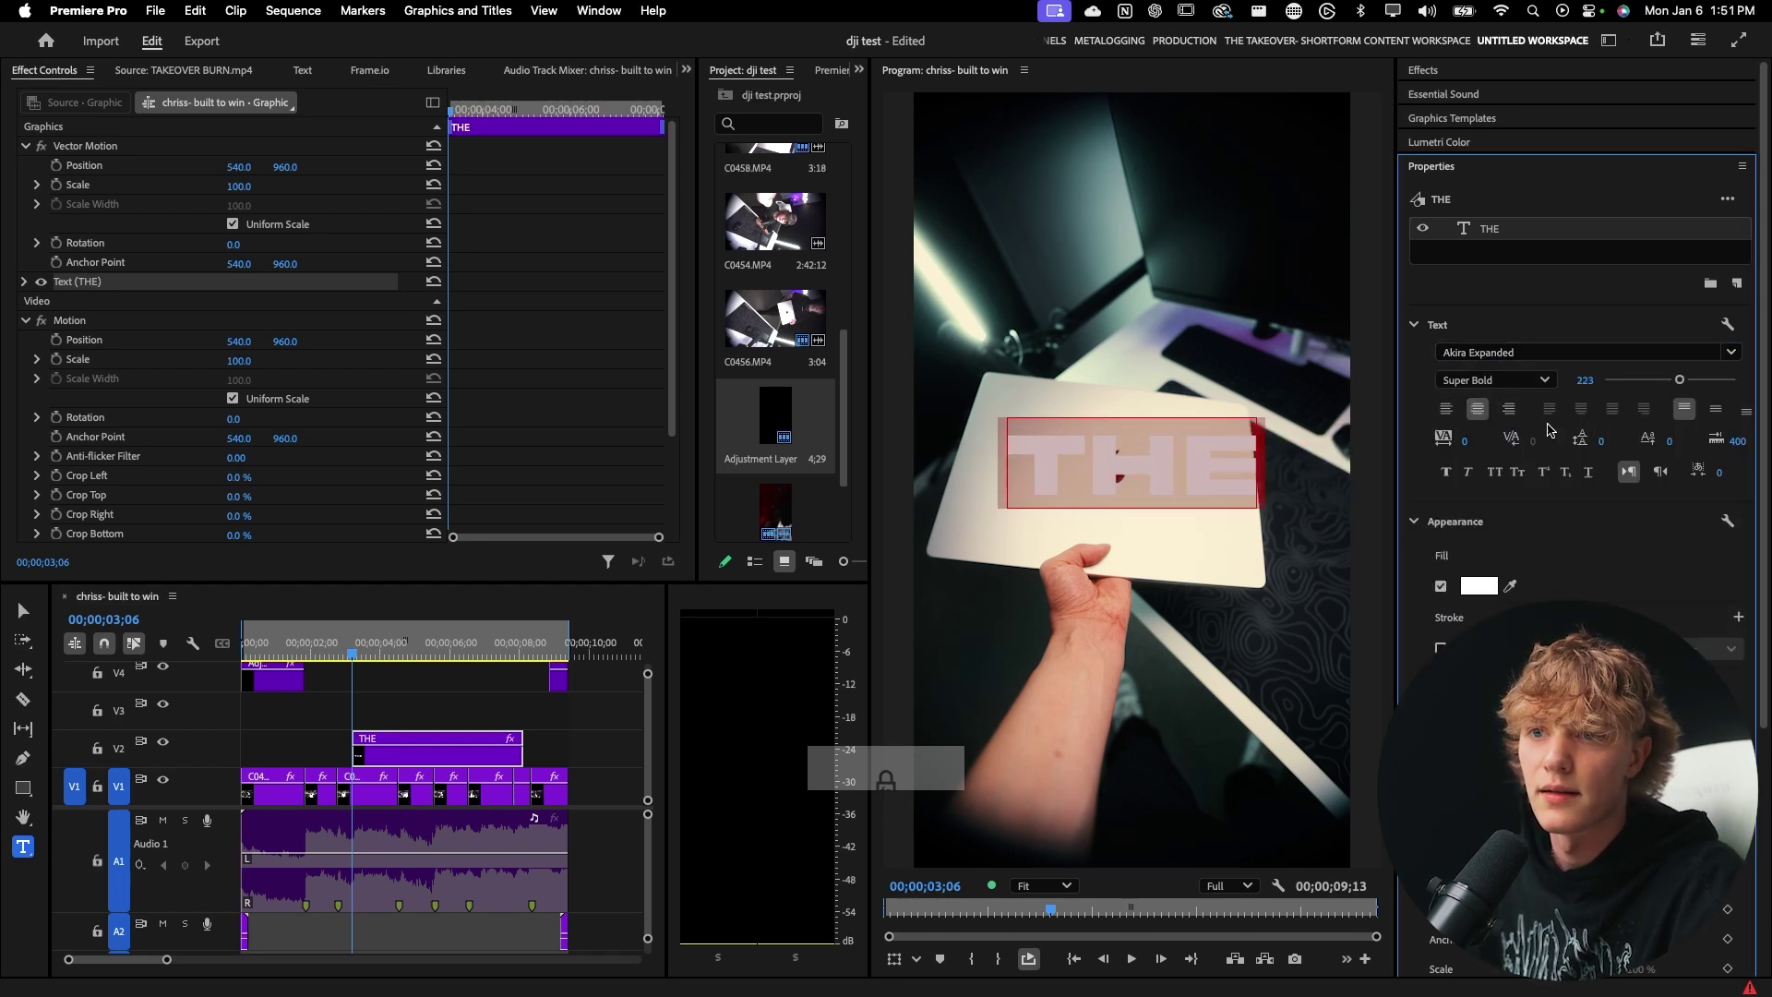
left_click_drag(1634, 910, 1477, 909)
Duplicate the "THE" clip onto track V3 and change the copy's text to "m1"
left_click(406, 739)
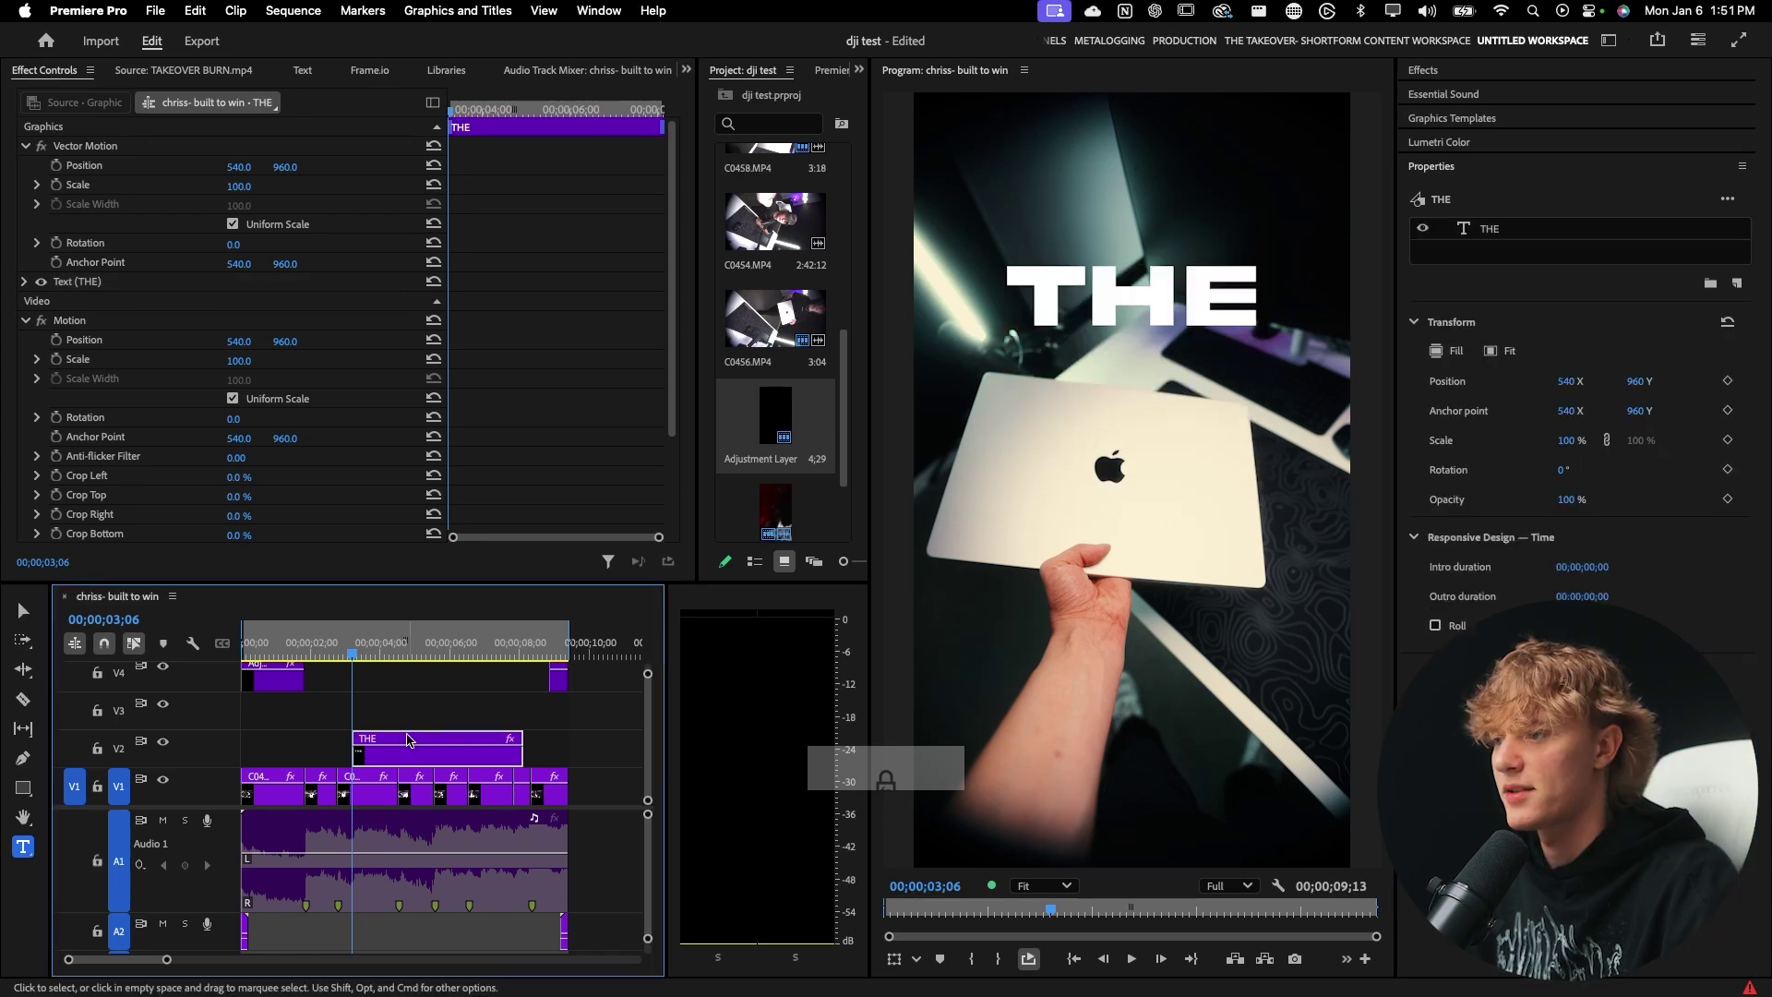
left_click_drag(406, 740, 416, 717, "alt")
double_click(1143, 308)
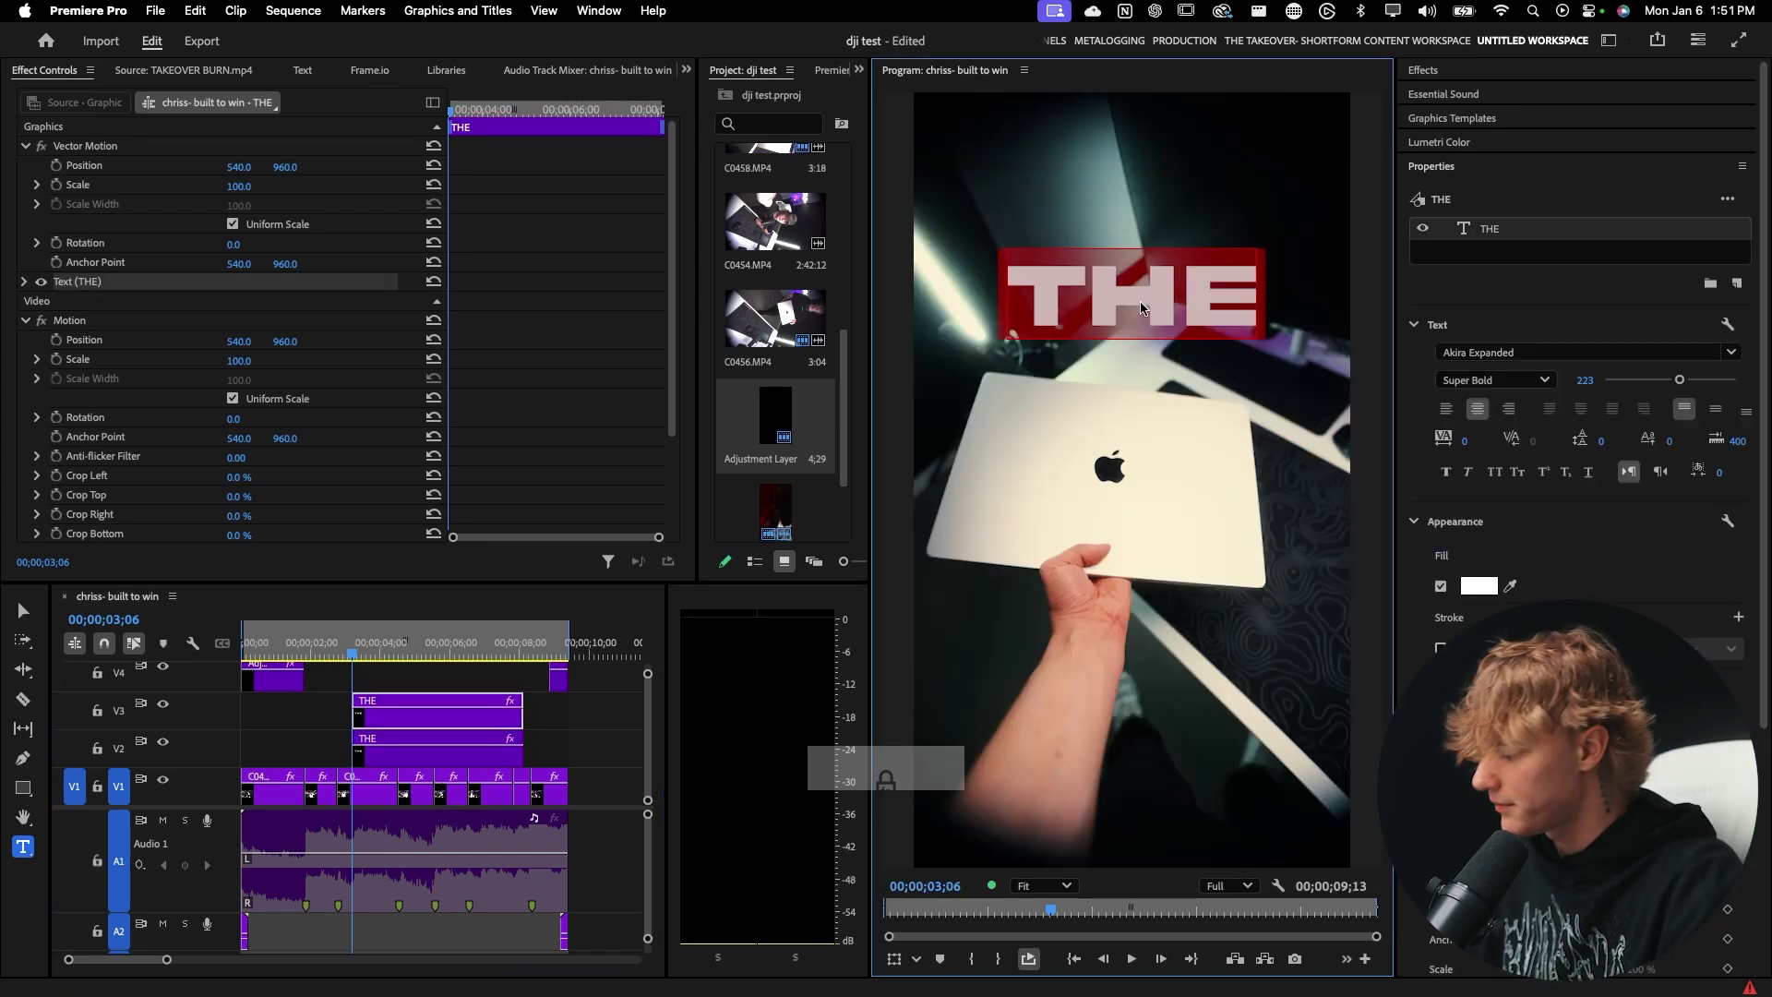
type("m1")
Set the "m1" text size to 328 and move it straight down below the laptop
left_click_drag(1682, 382, 1714, 385)
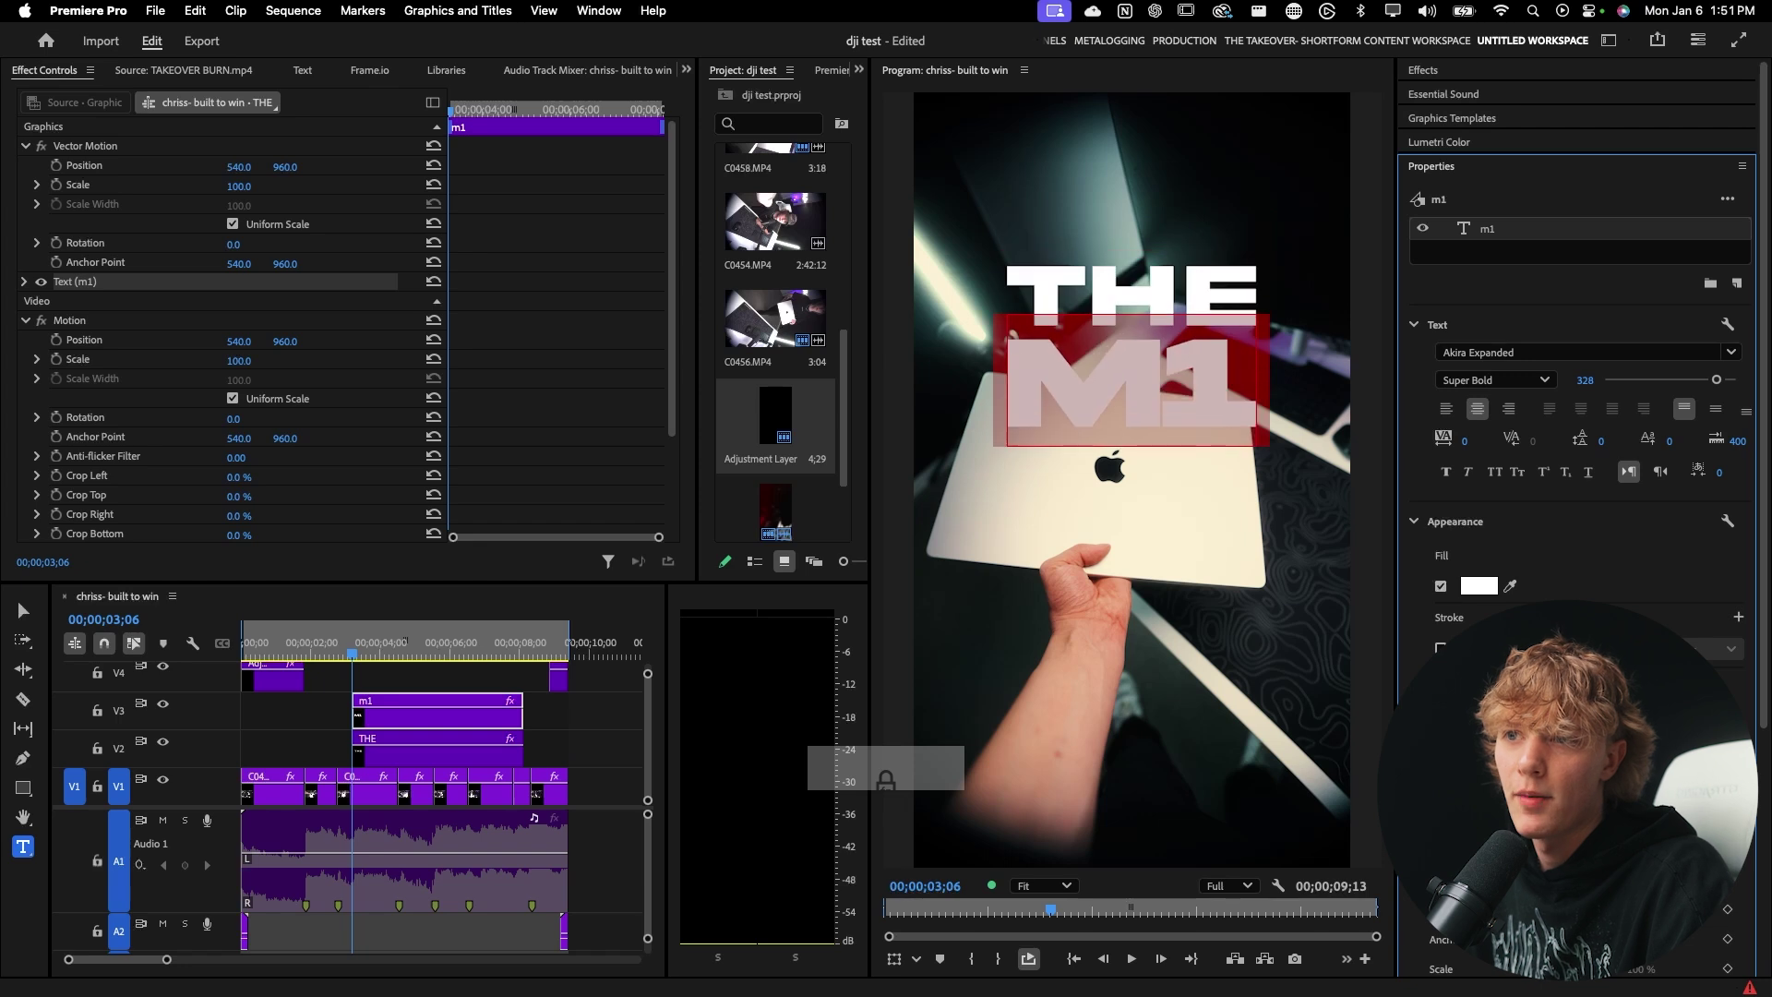
left_click_drag(1645, 918, 1766, 923)
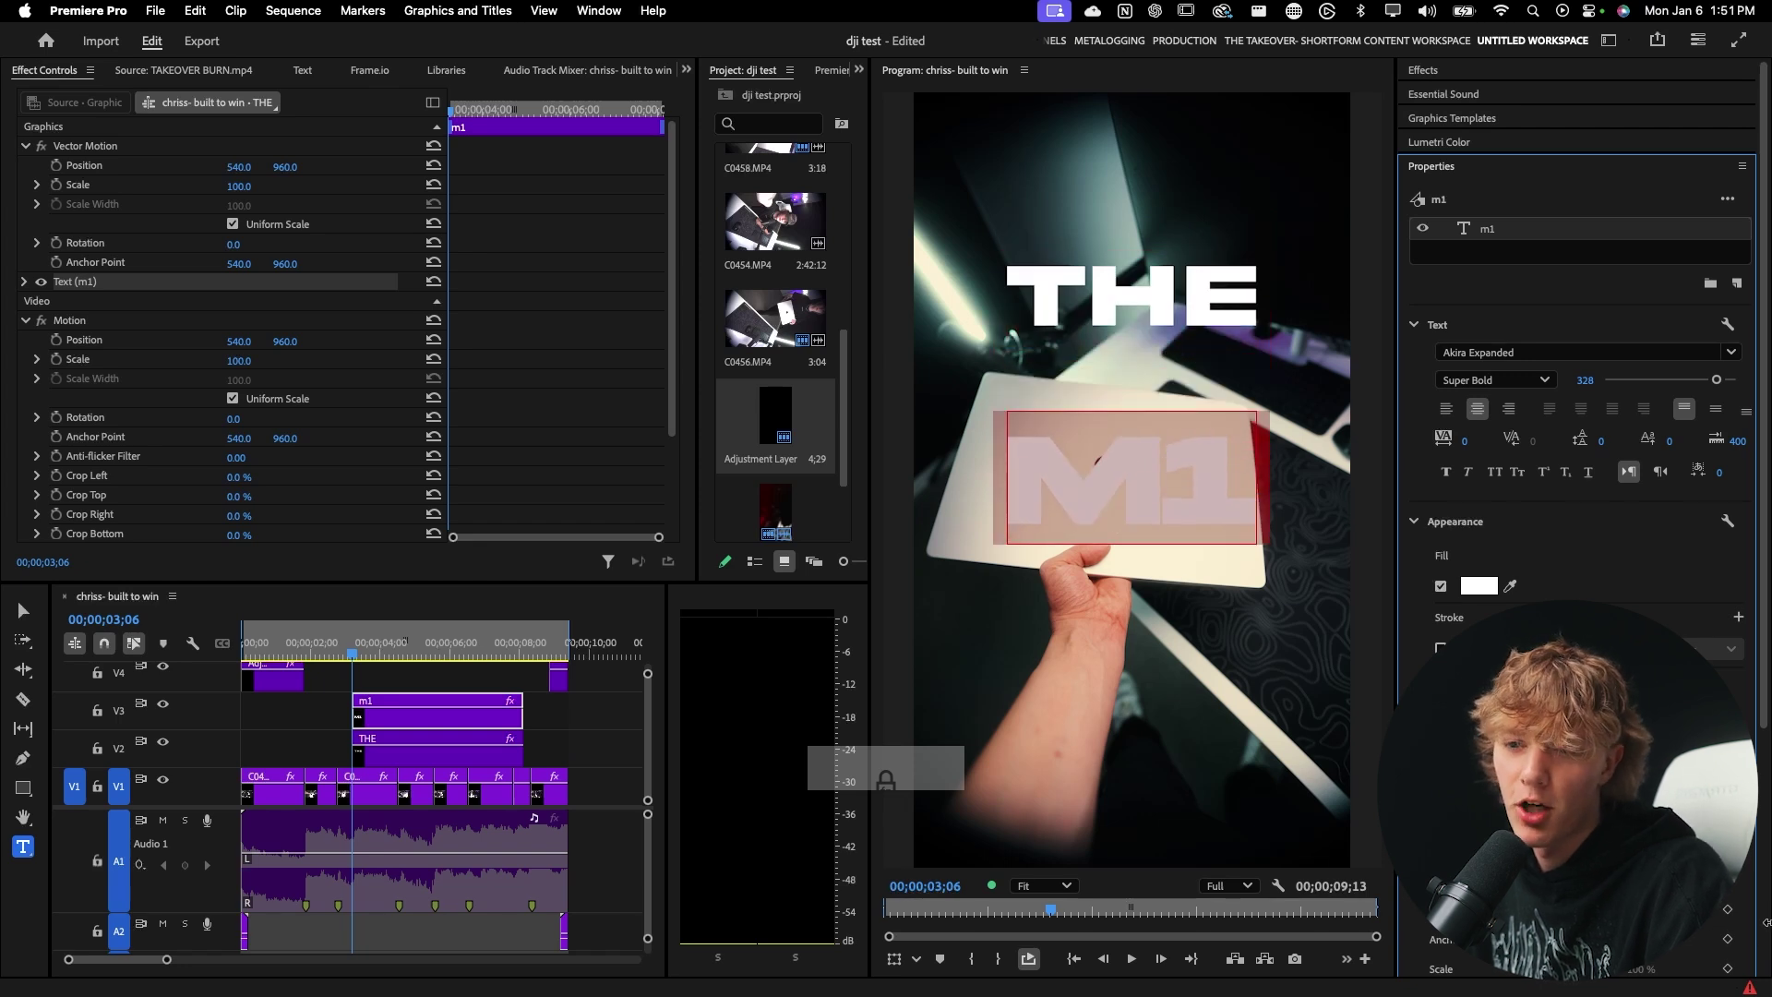
left_click_drag(1097, 459, 1097, 507)
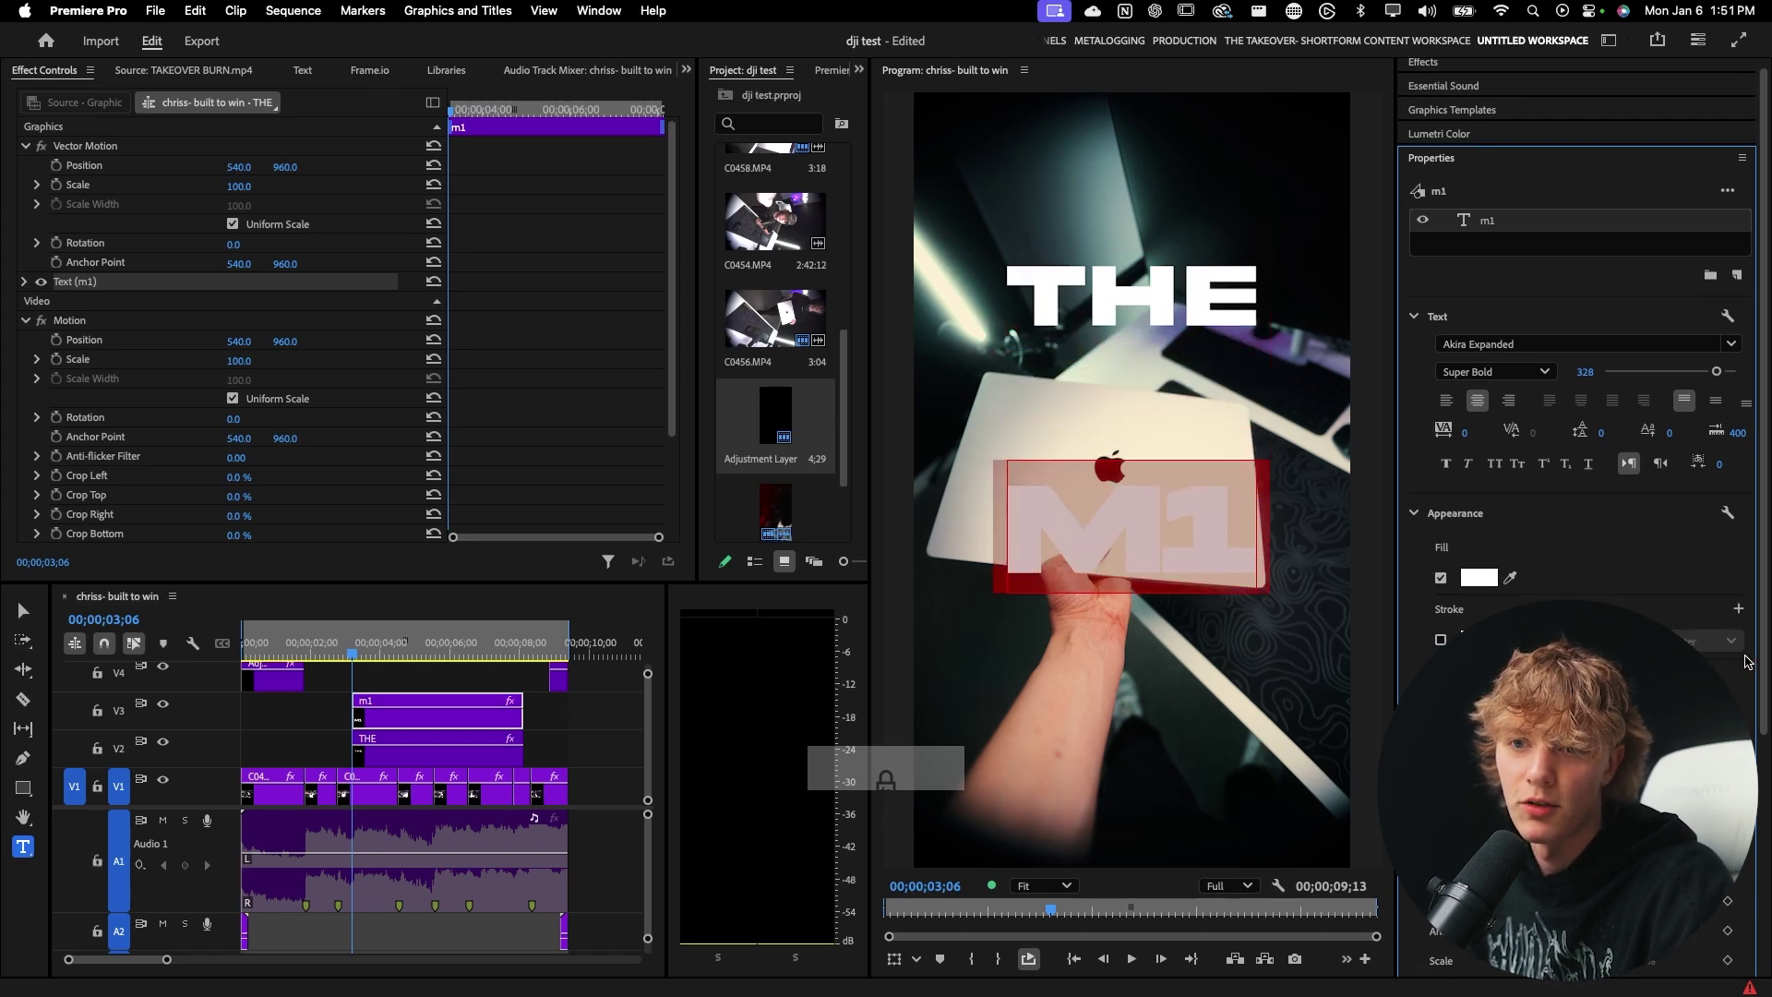
scroll(1747, 661, "down", 5)
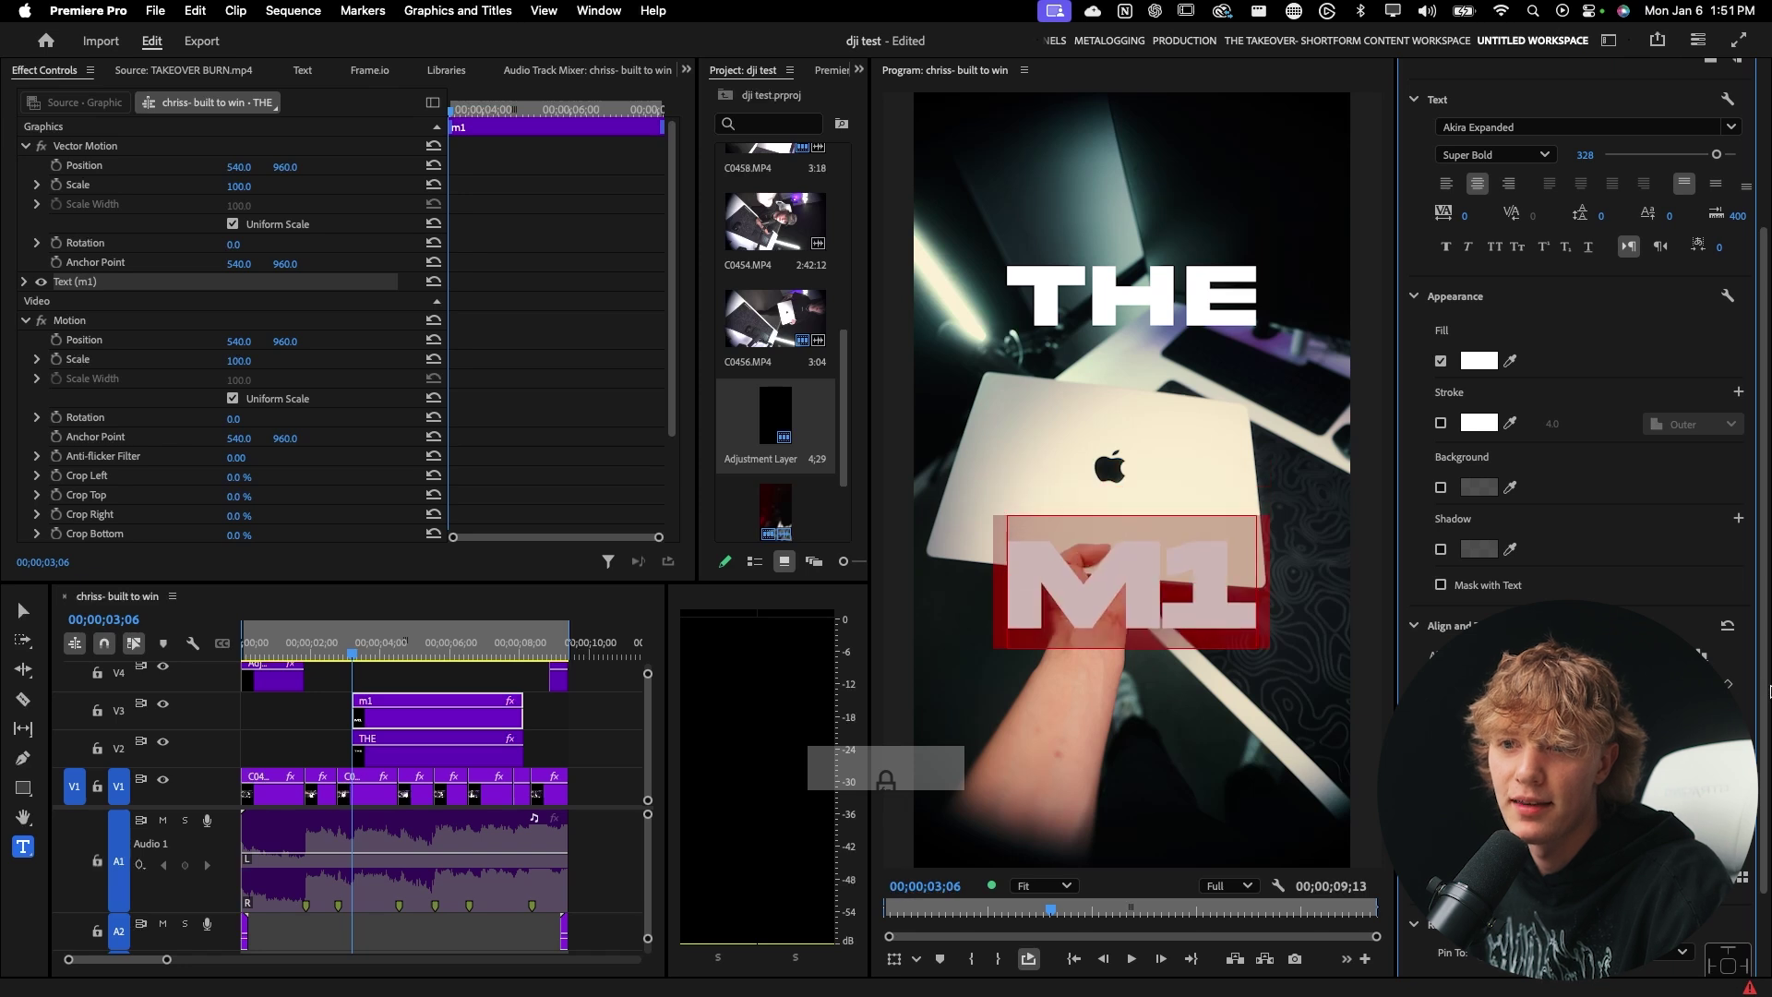
left_click_drag(1645, 701, 1763, 701)
left_click_drag(1645, 702, 1690, 701)
left_click(546, 742)
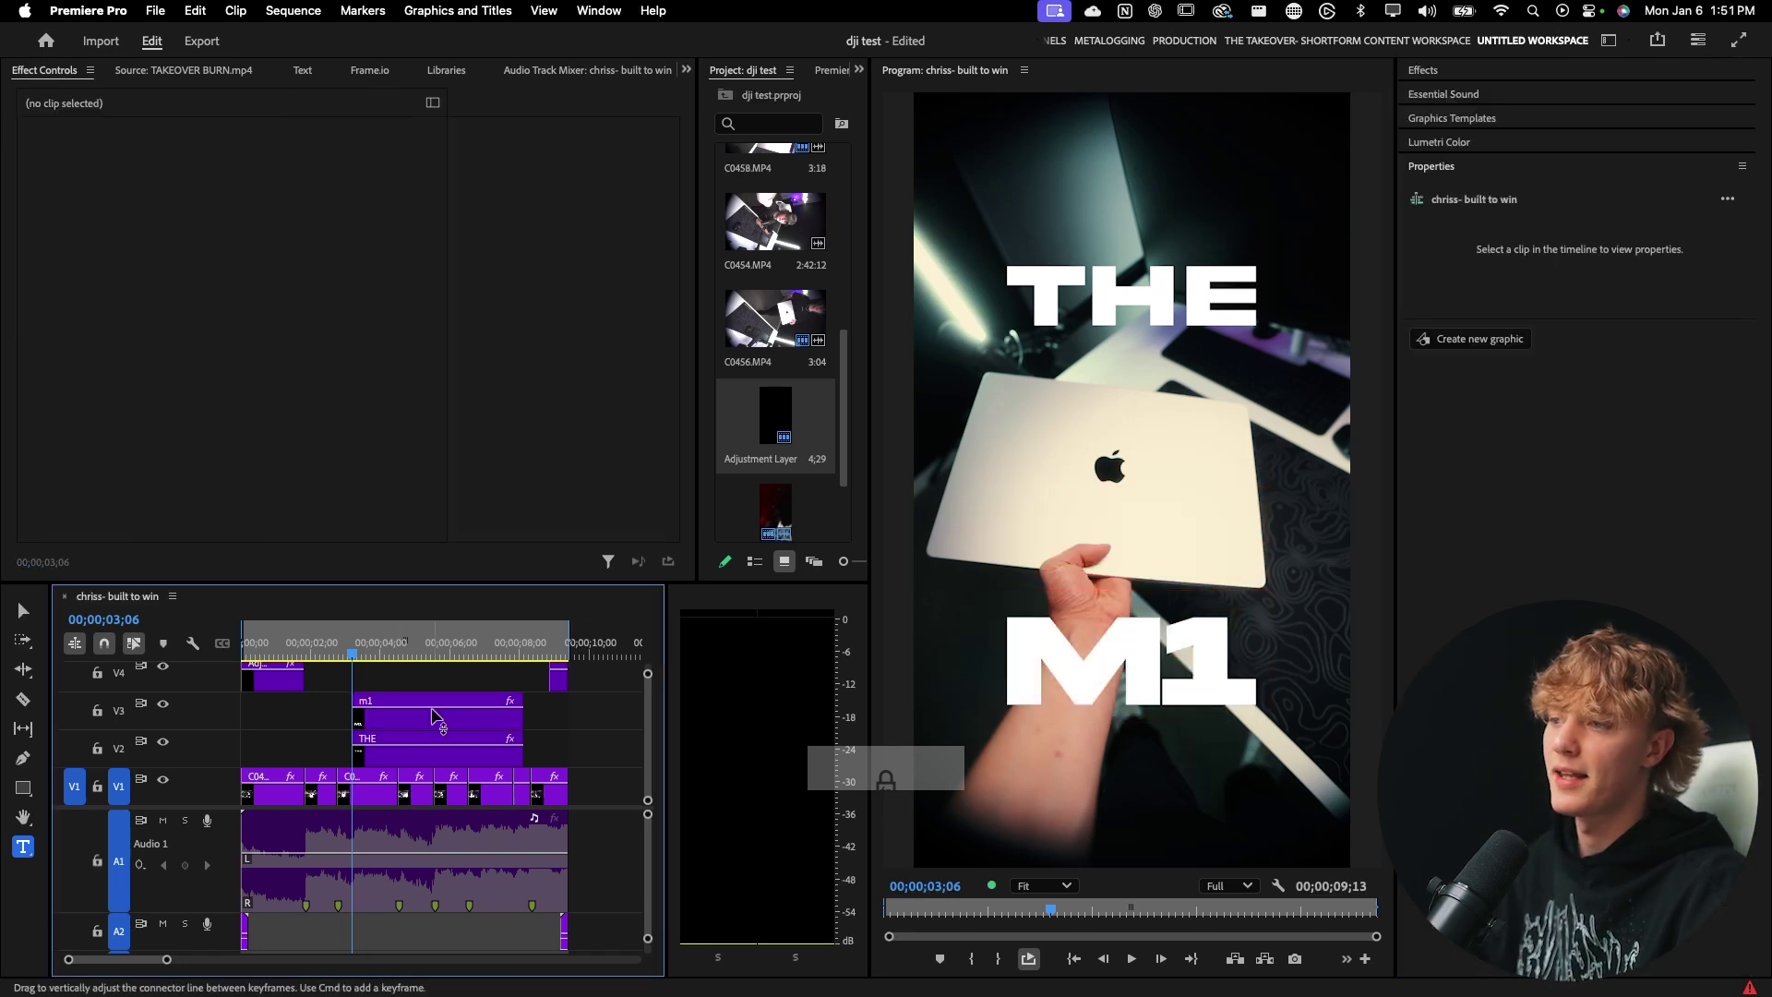
Add an empty video track between the "THE" clip on V2 and the "m1" clip
left_click(399, 699)
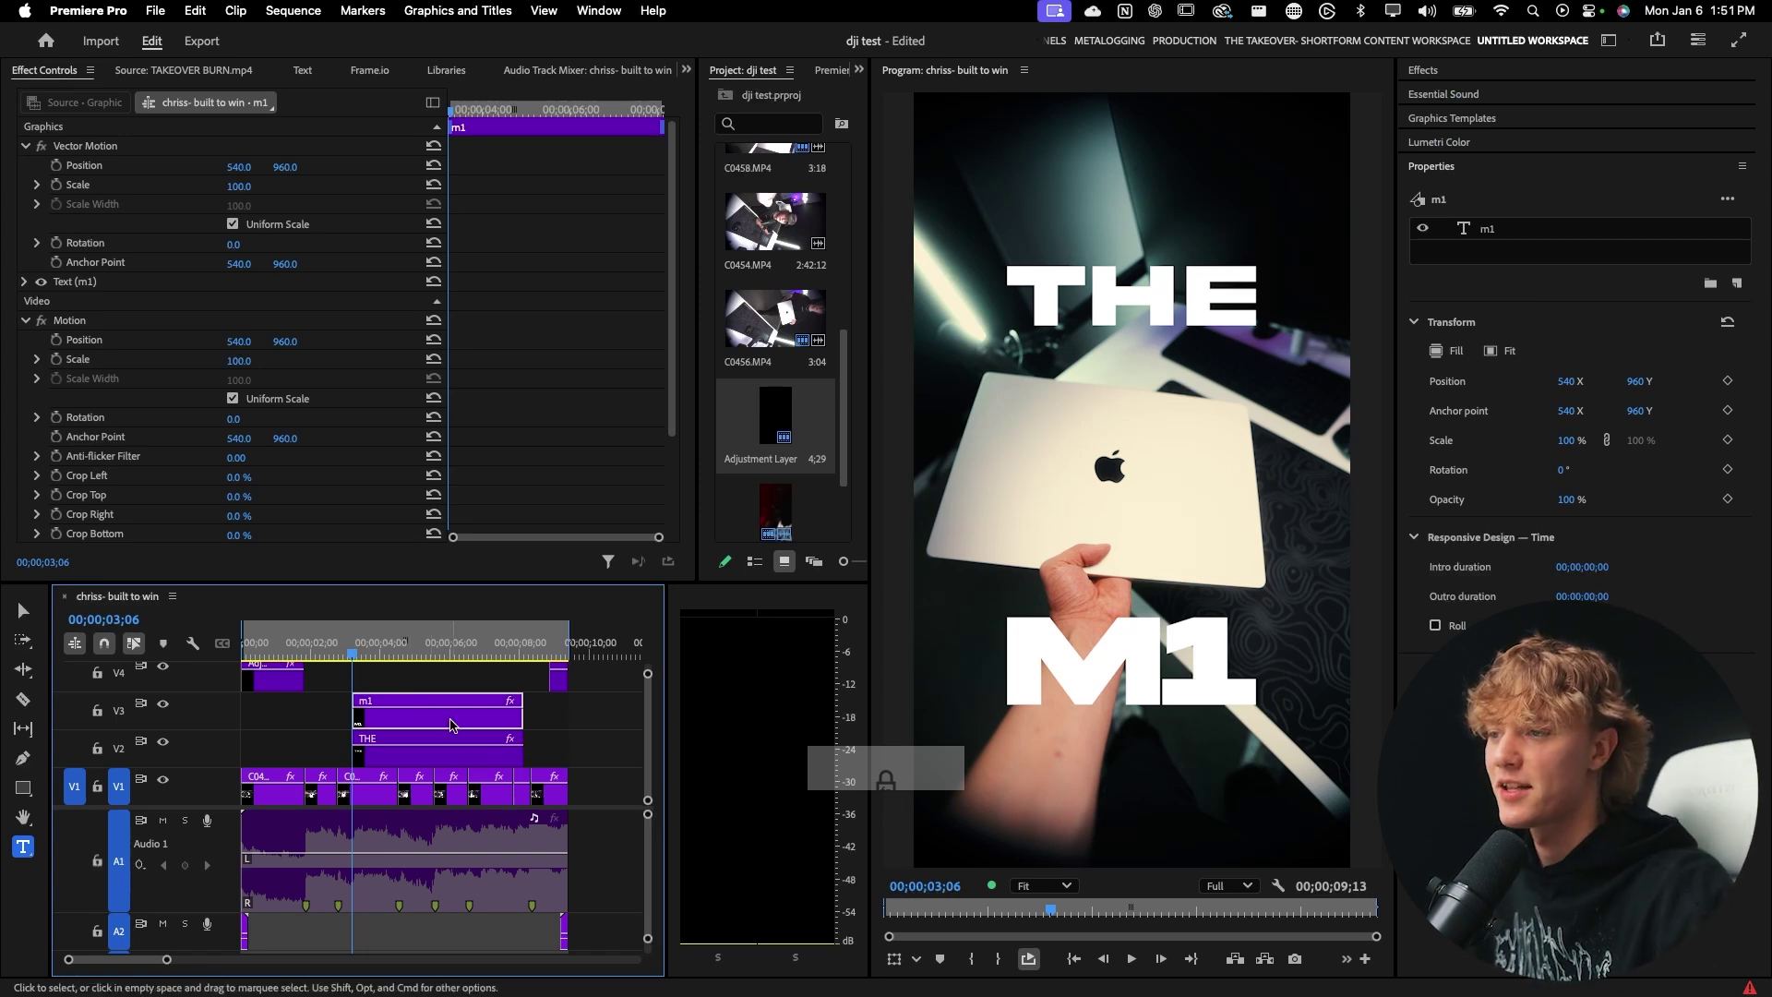
left_click(415, 754)
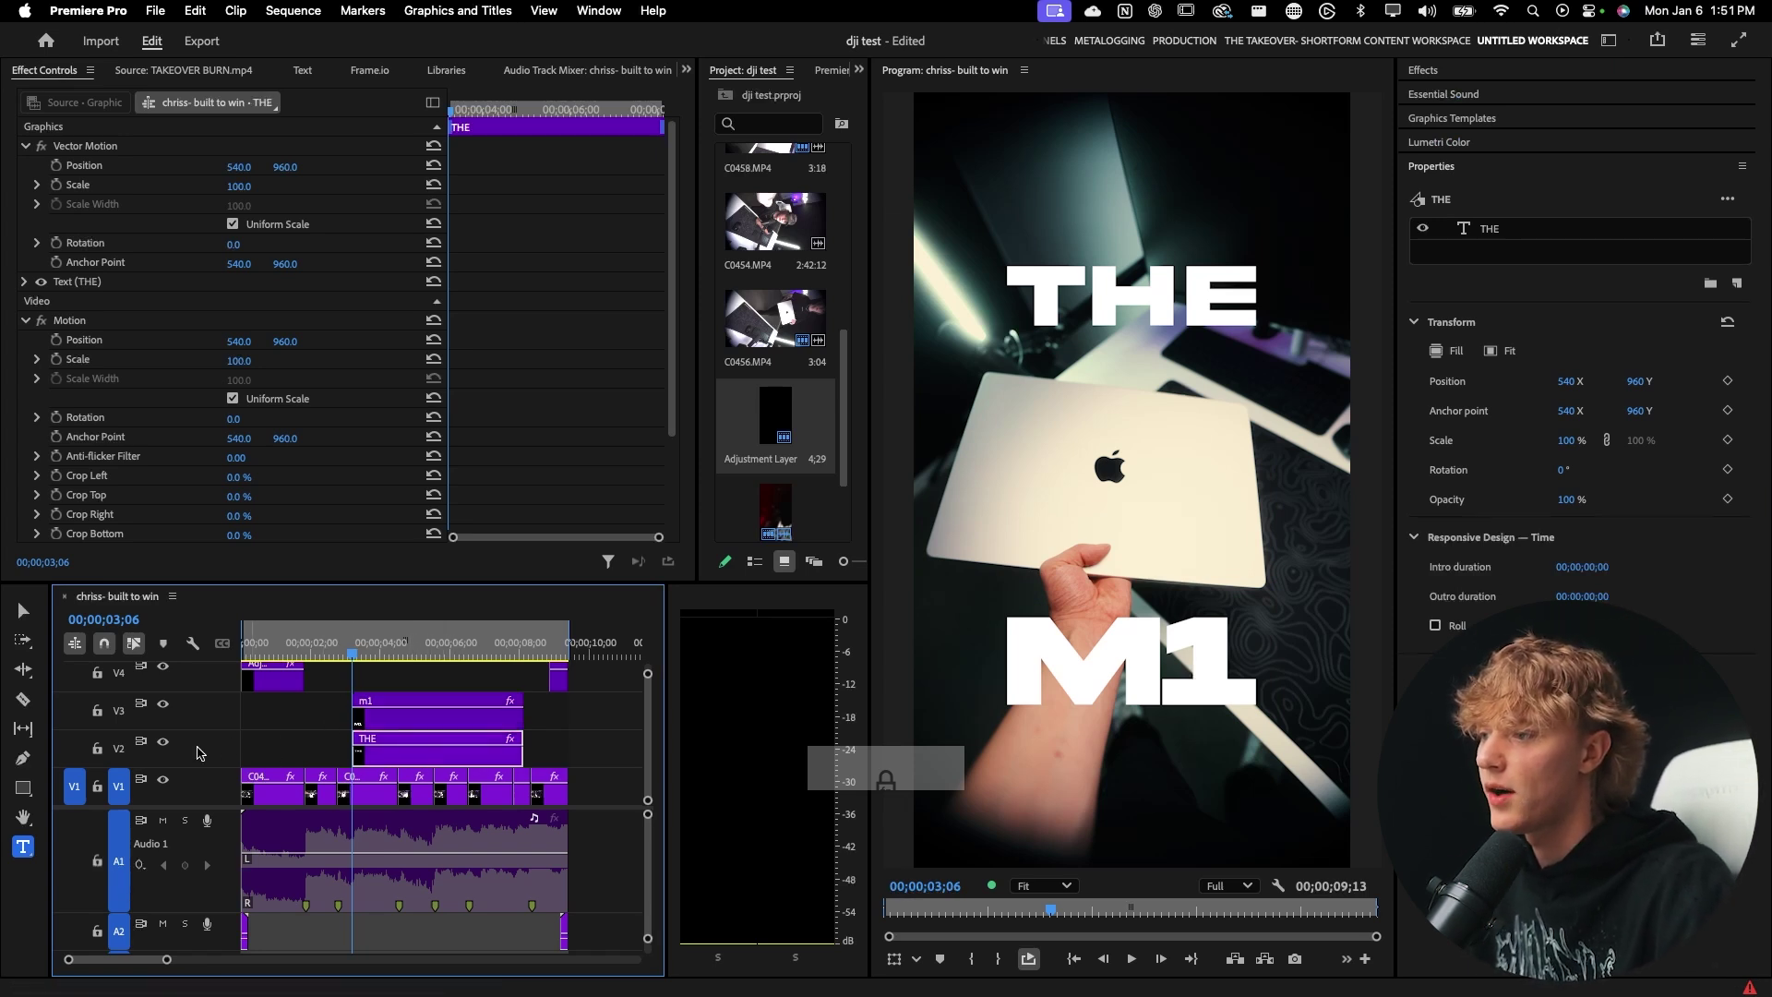
right_click(198, 743)
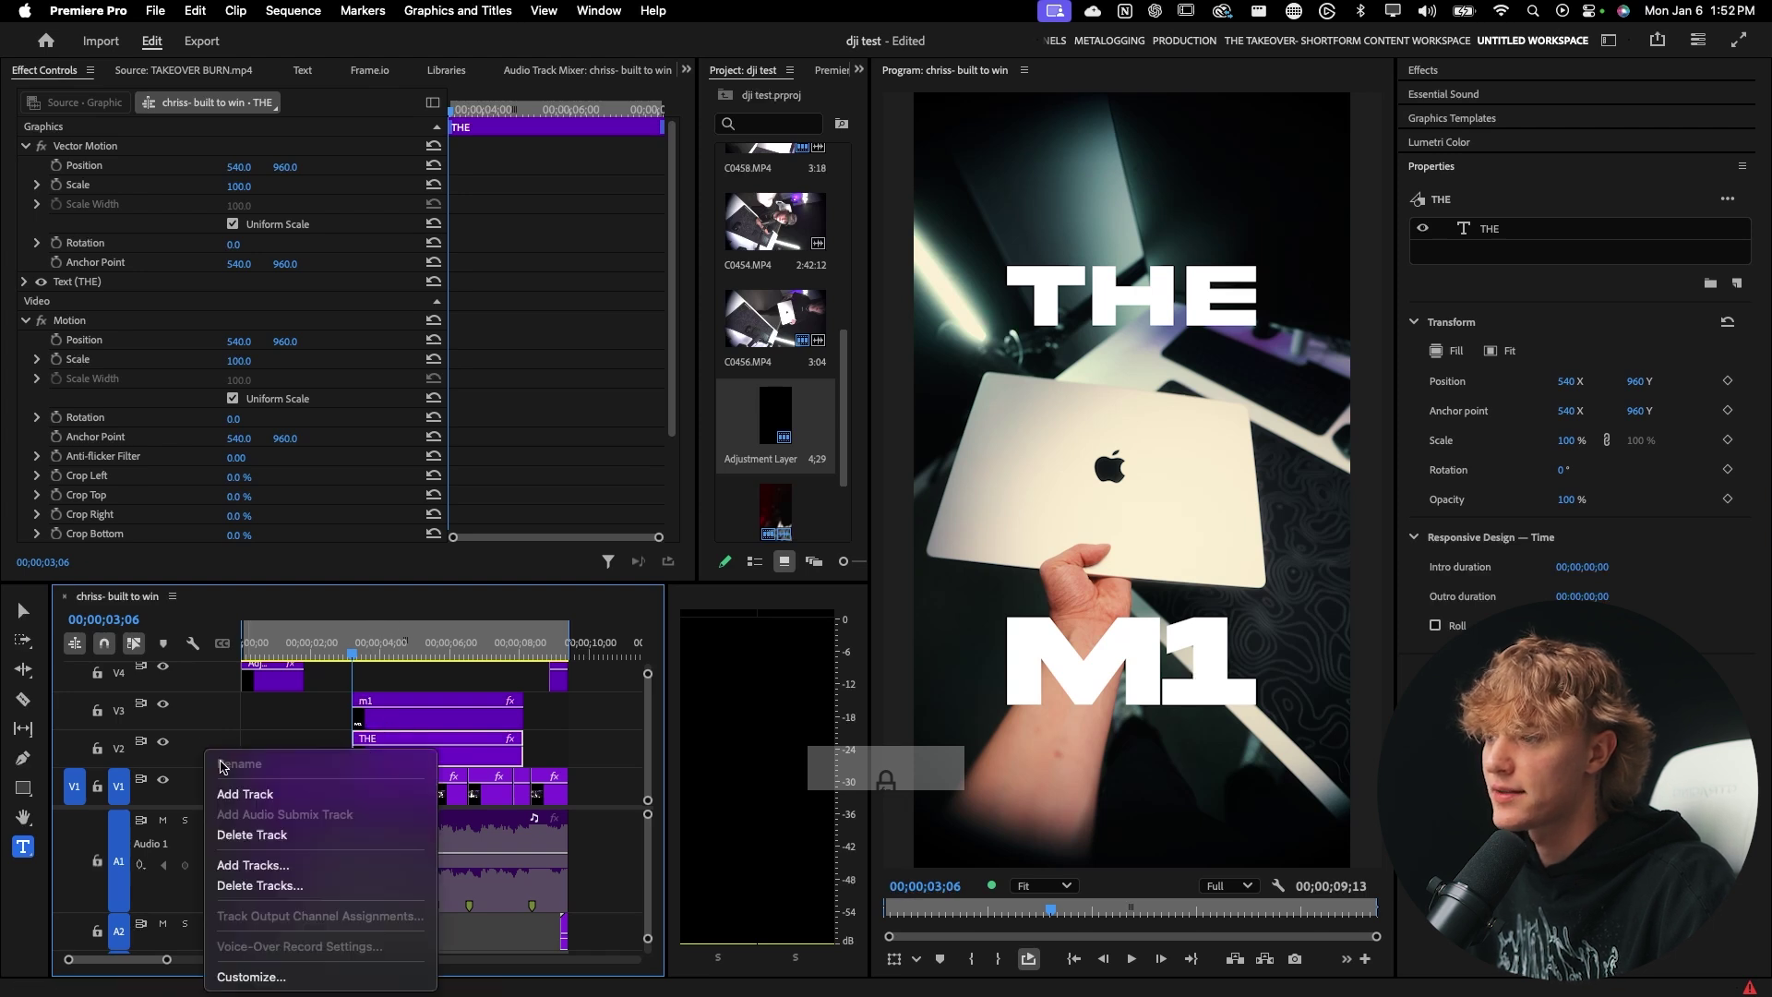
left_click(250, 790)
scroll(396, 723, "up", 3)
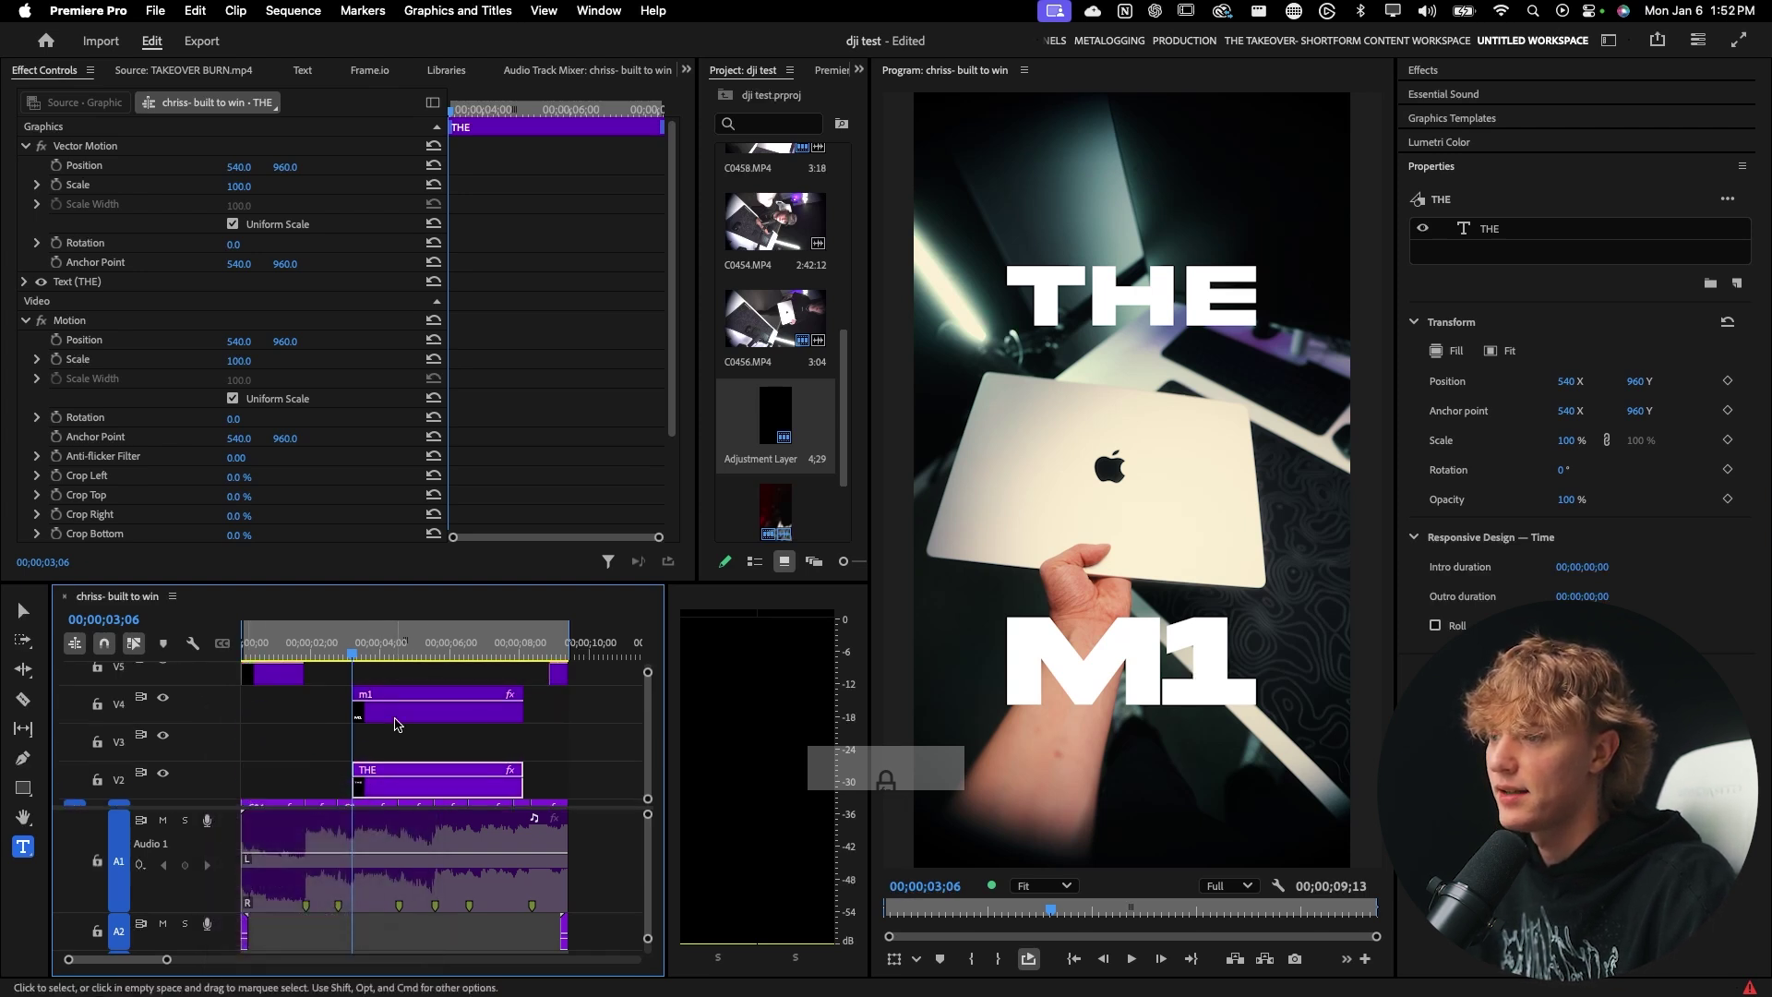
scroll(443, 713, "down", 1)
scroll(453, 756, "down", 1)
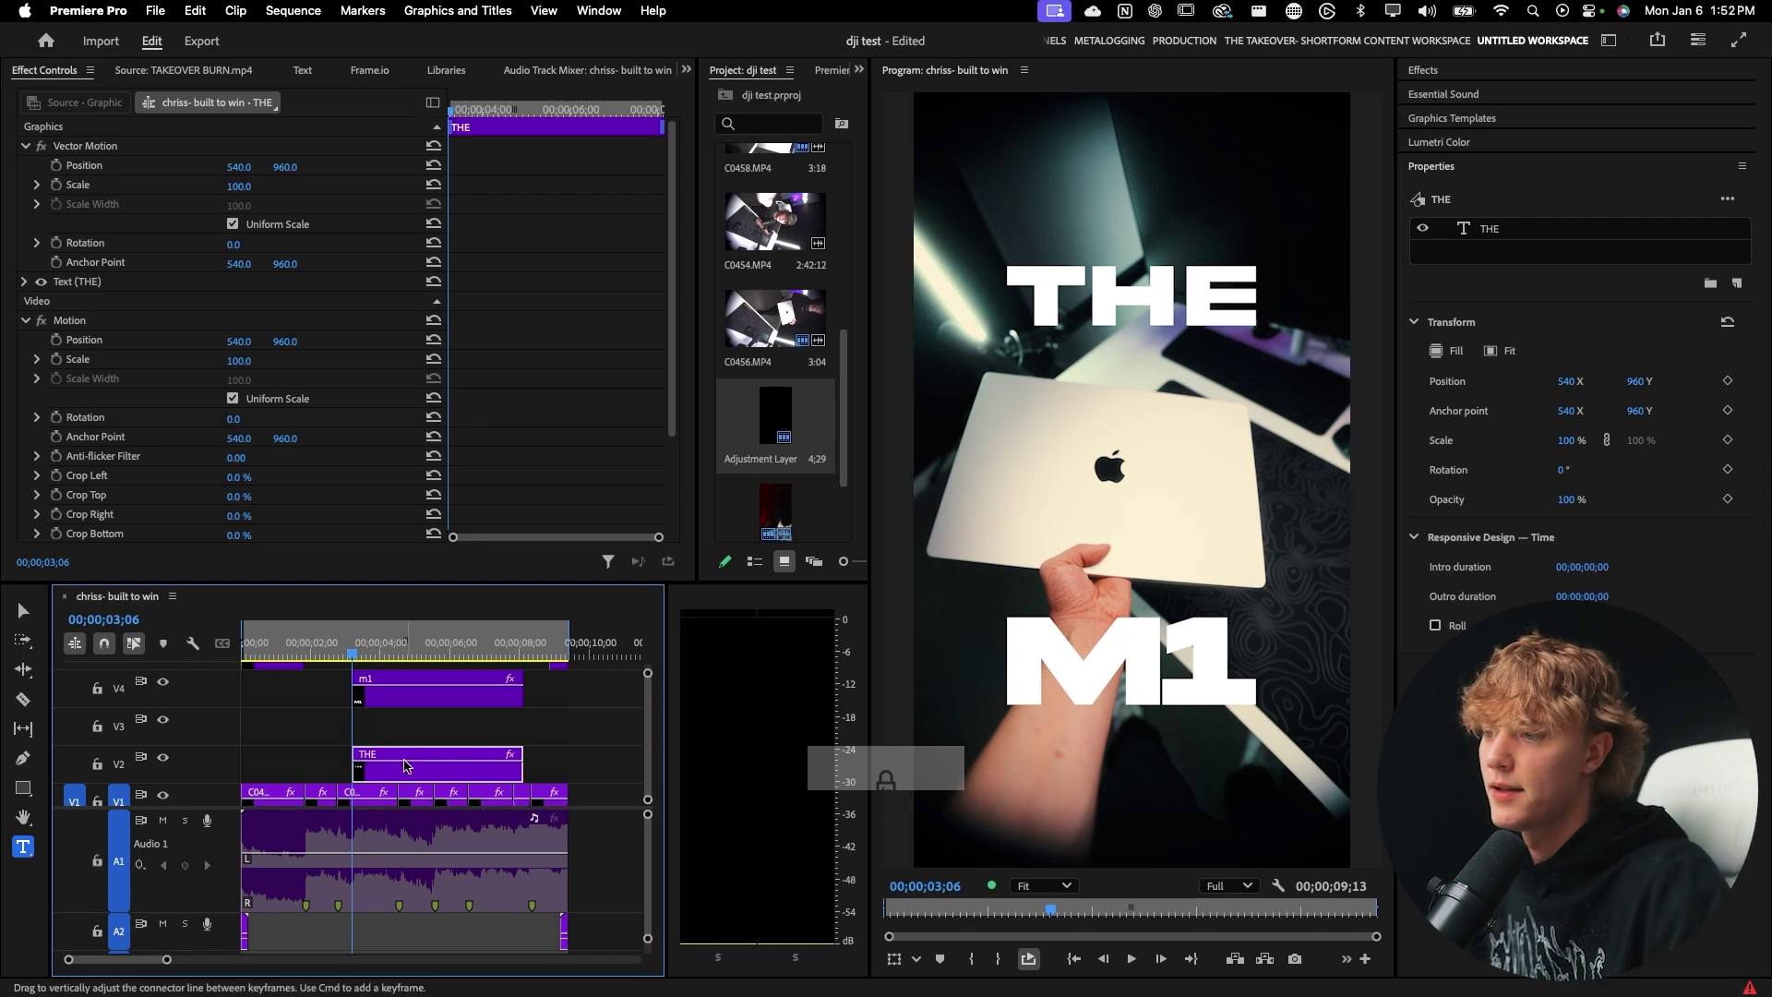
left_click_drag(411, 760, 420, 760)
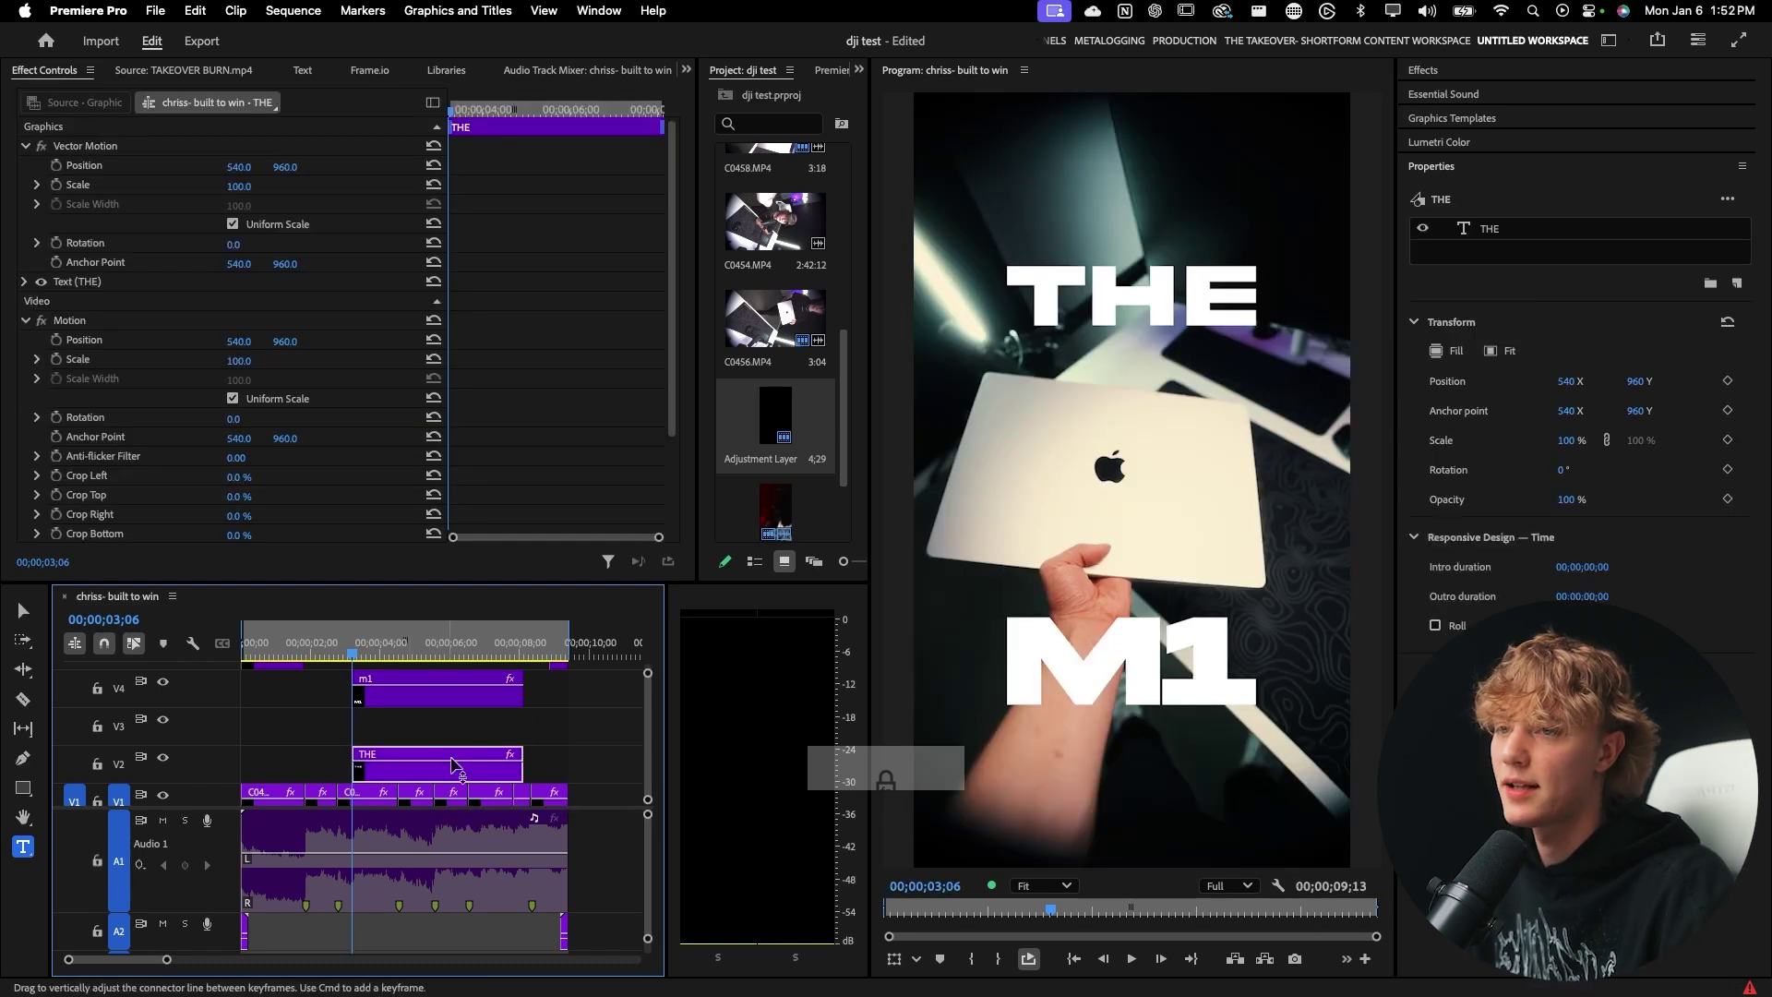
Find the "tn" presets, apply TakeOver- TN Slide In Up to the "THE" clip, and filter the effects by "takeover"
left_click(1422, 69)
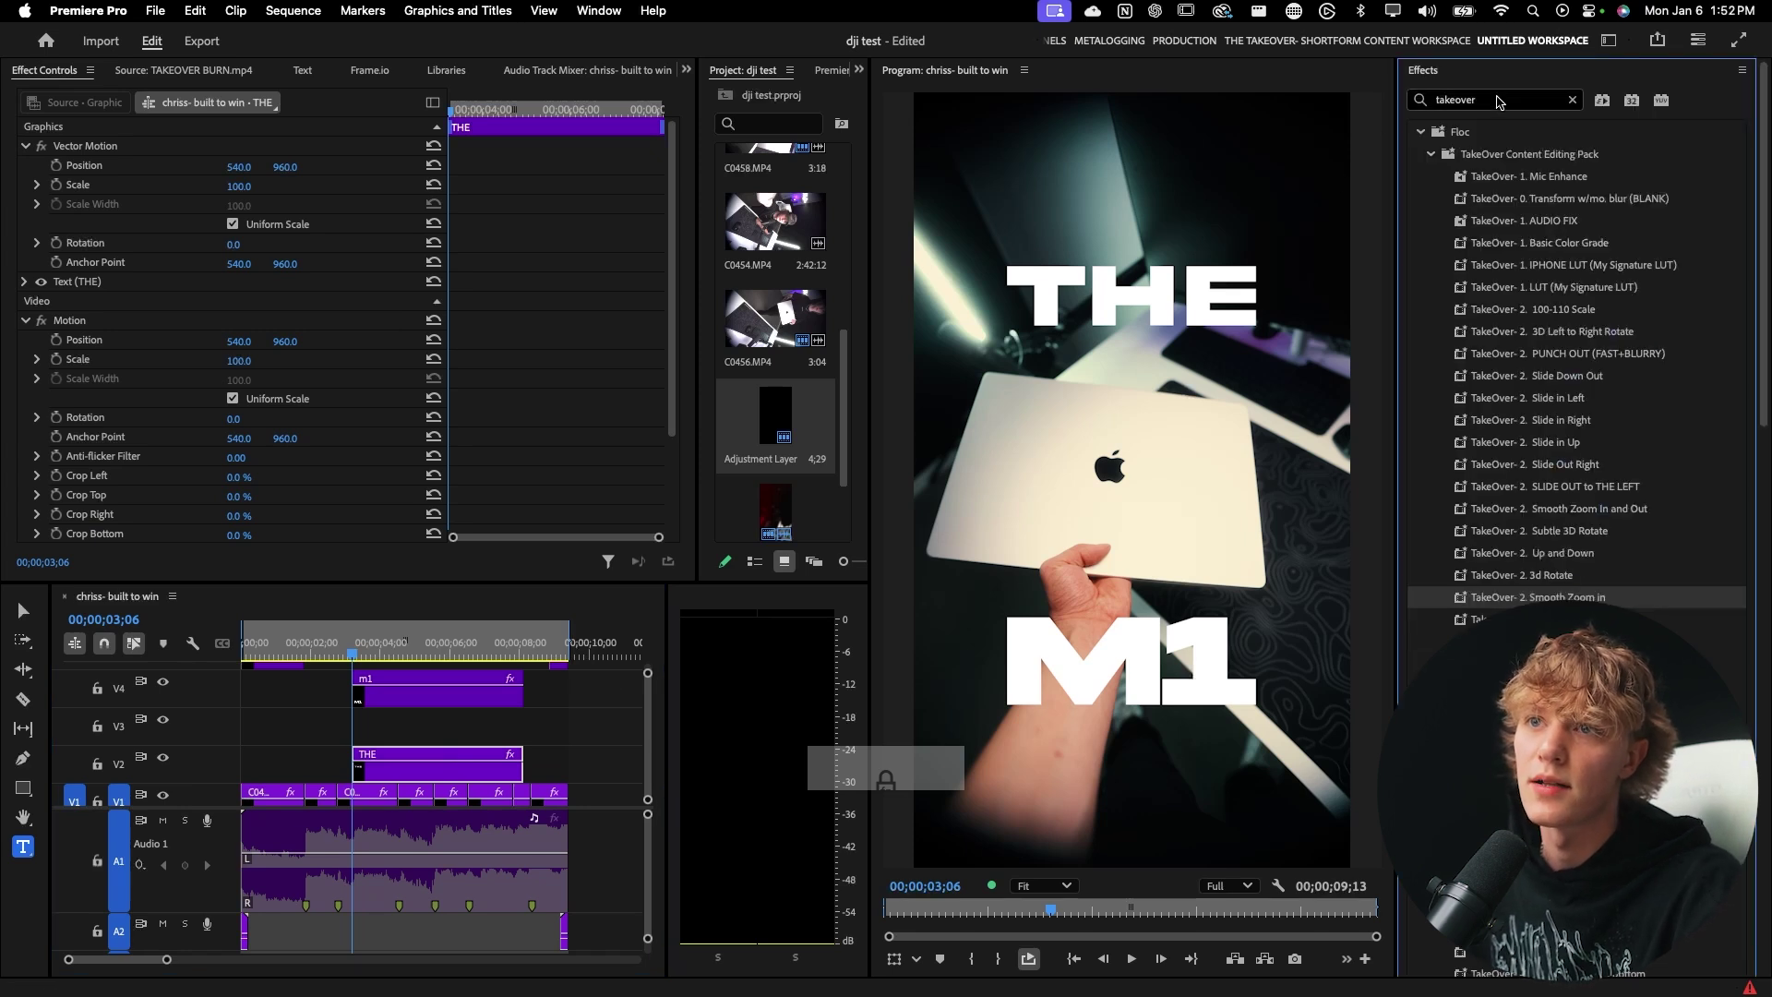
left_click(1500, 102)
type("tn")
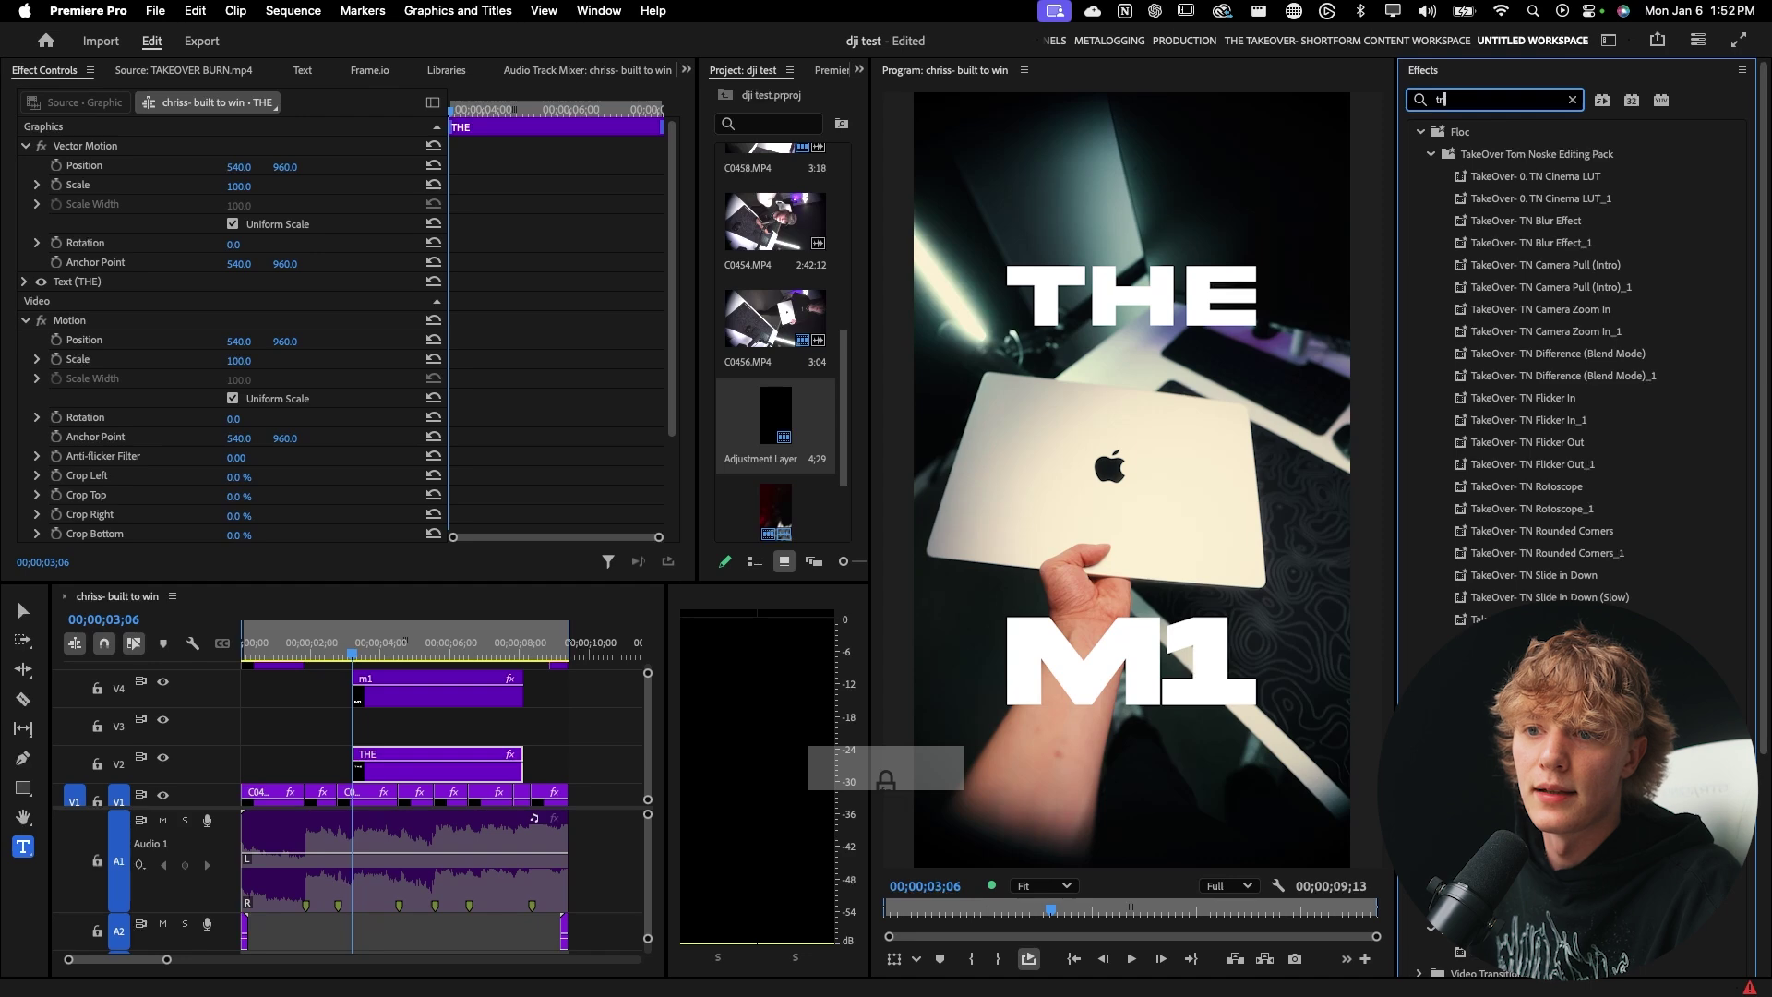
left_click_drag(1496, 662, 872, 682)
left_click_drag(420, 753, 424, 755)
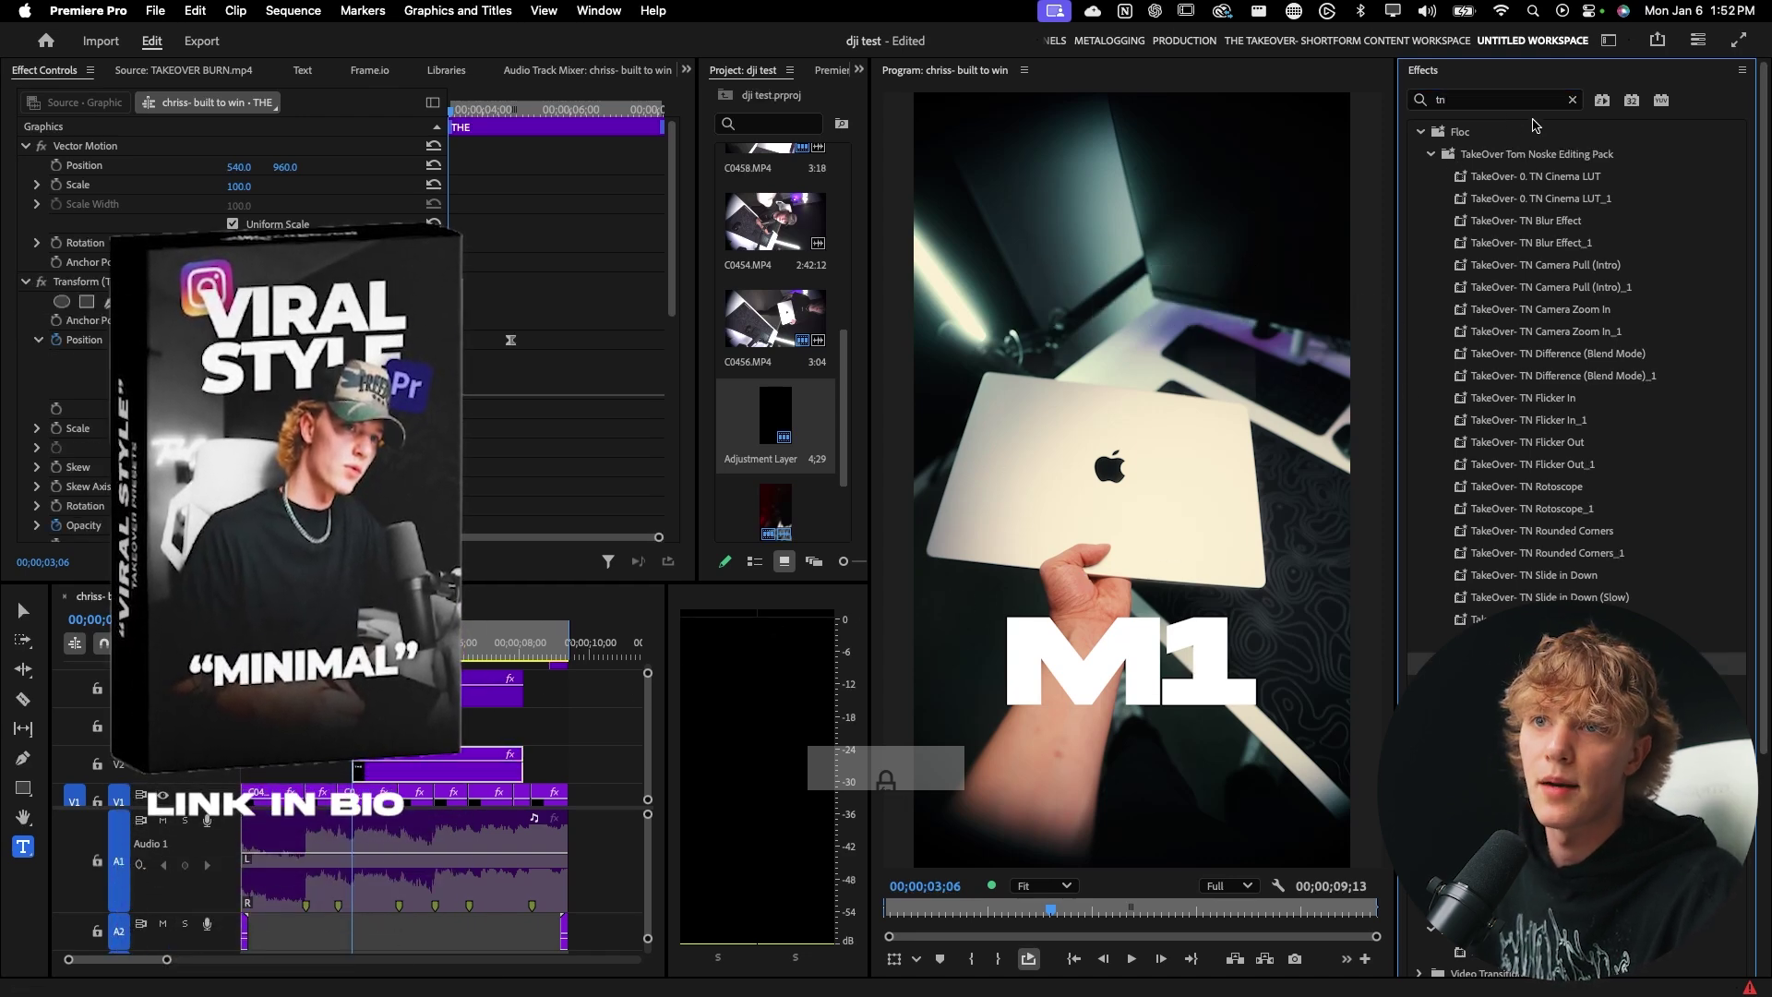
left_click_drag(1495, 103, 1367, 110)
type("taked")
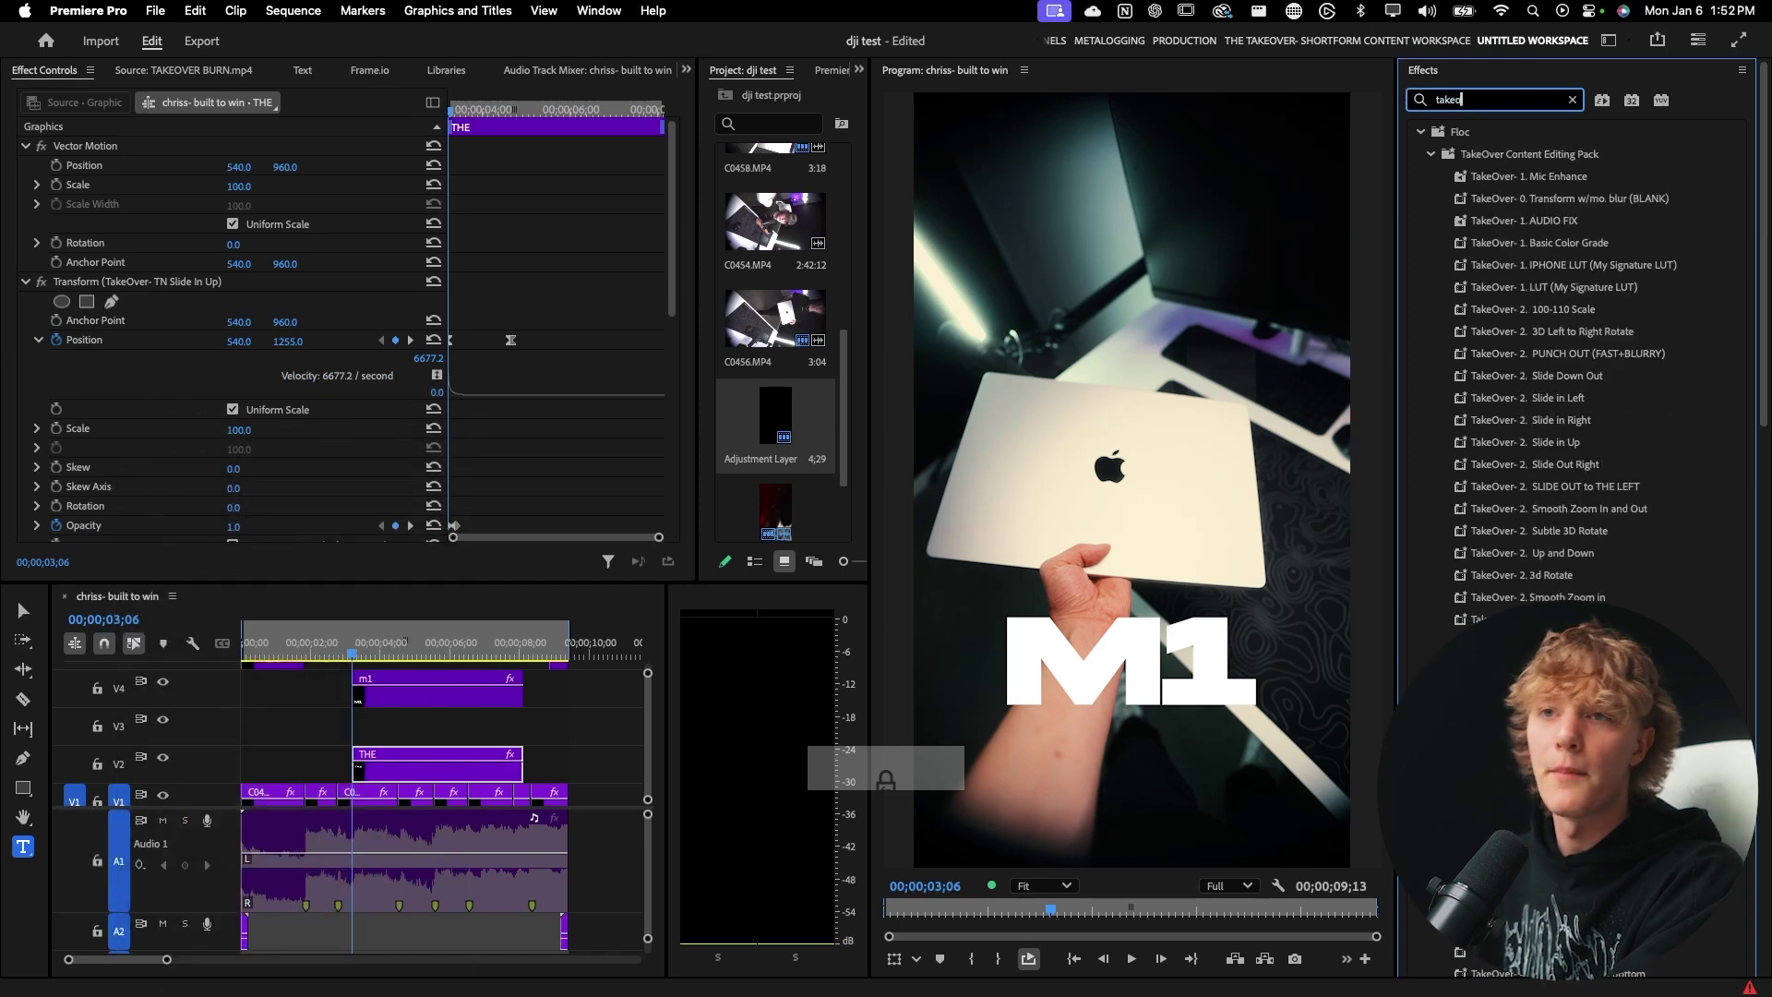
Play back the title animation and trim the start of the "m1" clip so it begins about half a second after "THE"
left_click(384, 740)
key("space")
key("c")
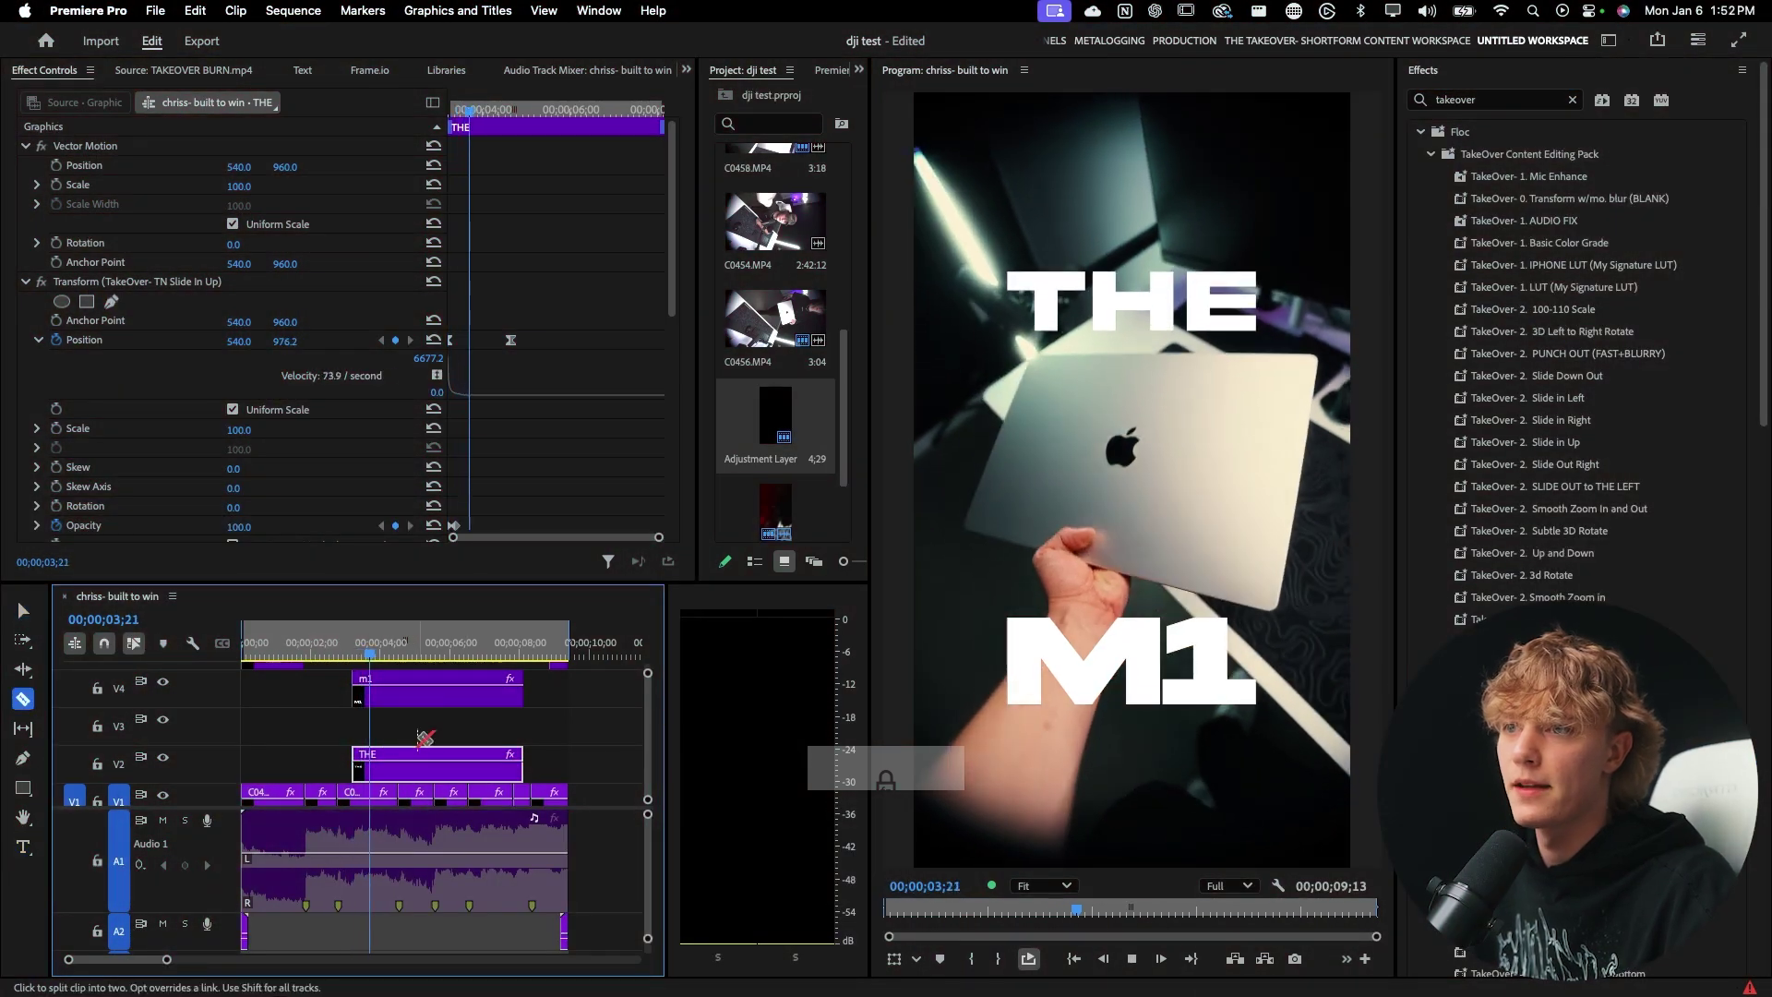
key("v")
key("space")
left_click(367, 658)
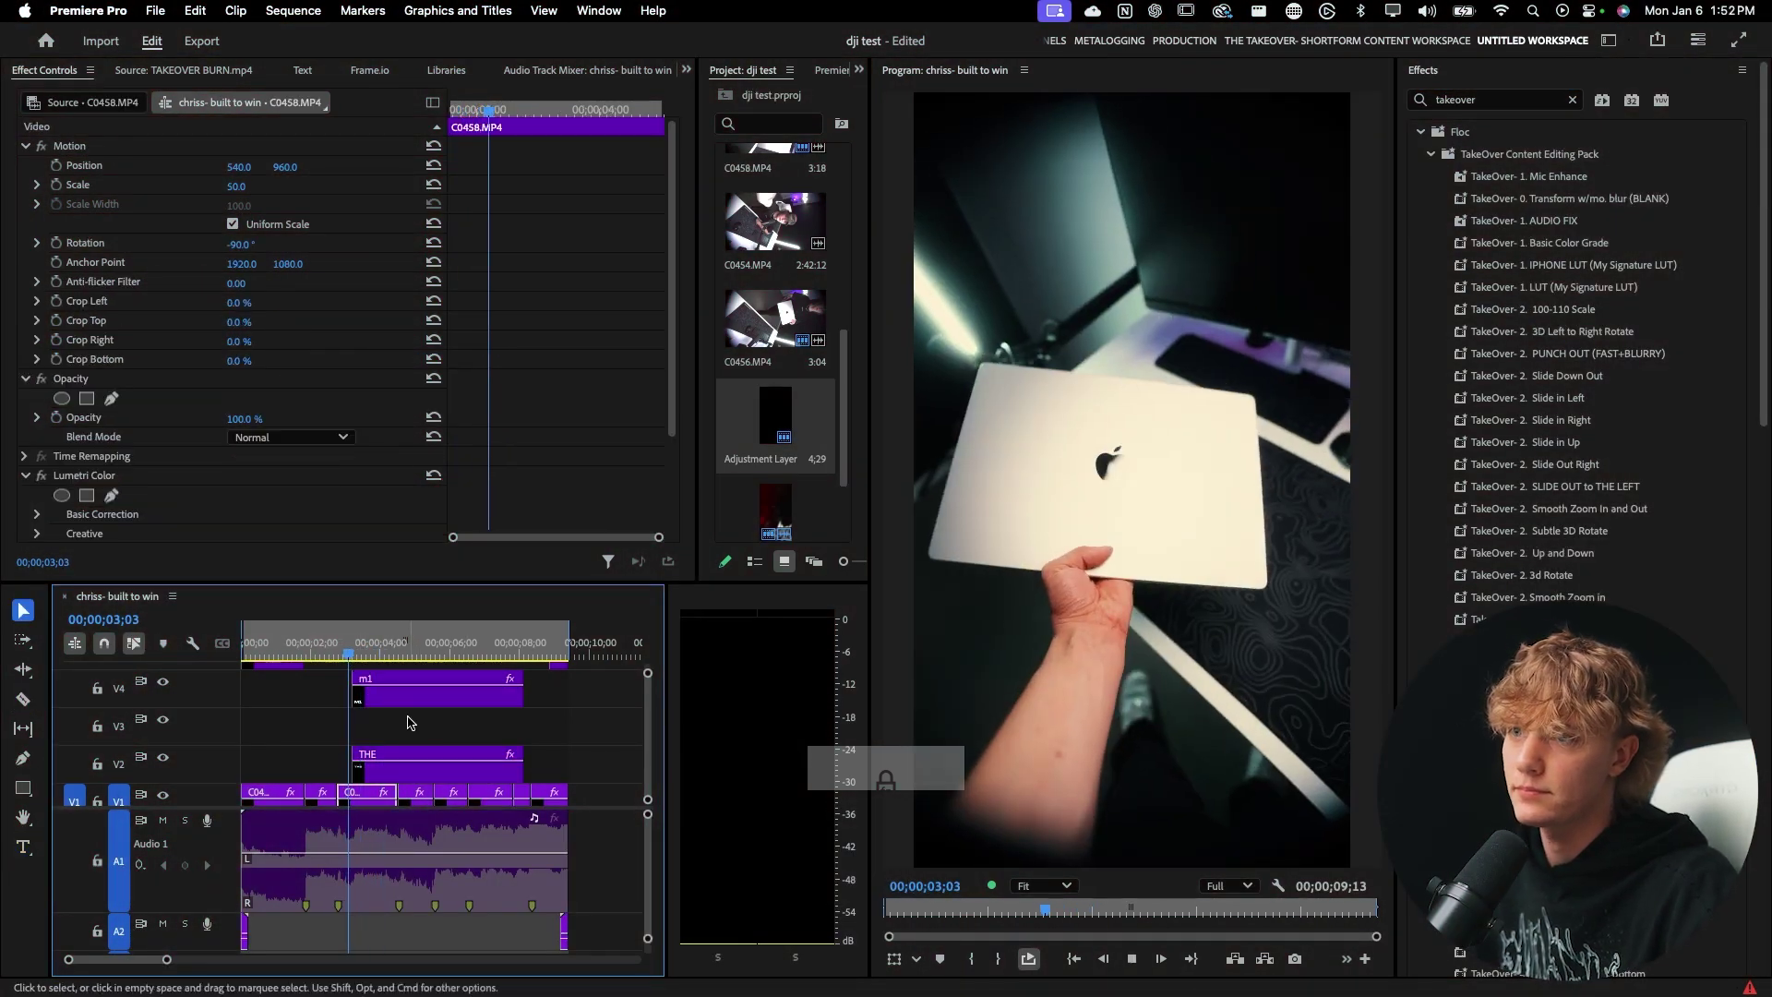
key("space")
key("space")
left_click_drag(355, 695, 370, 695)
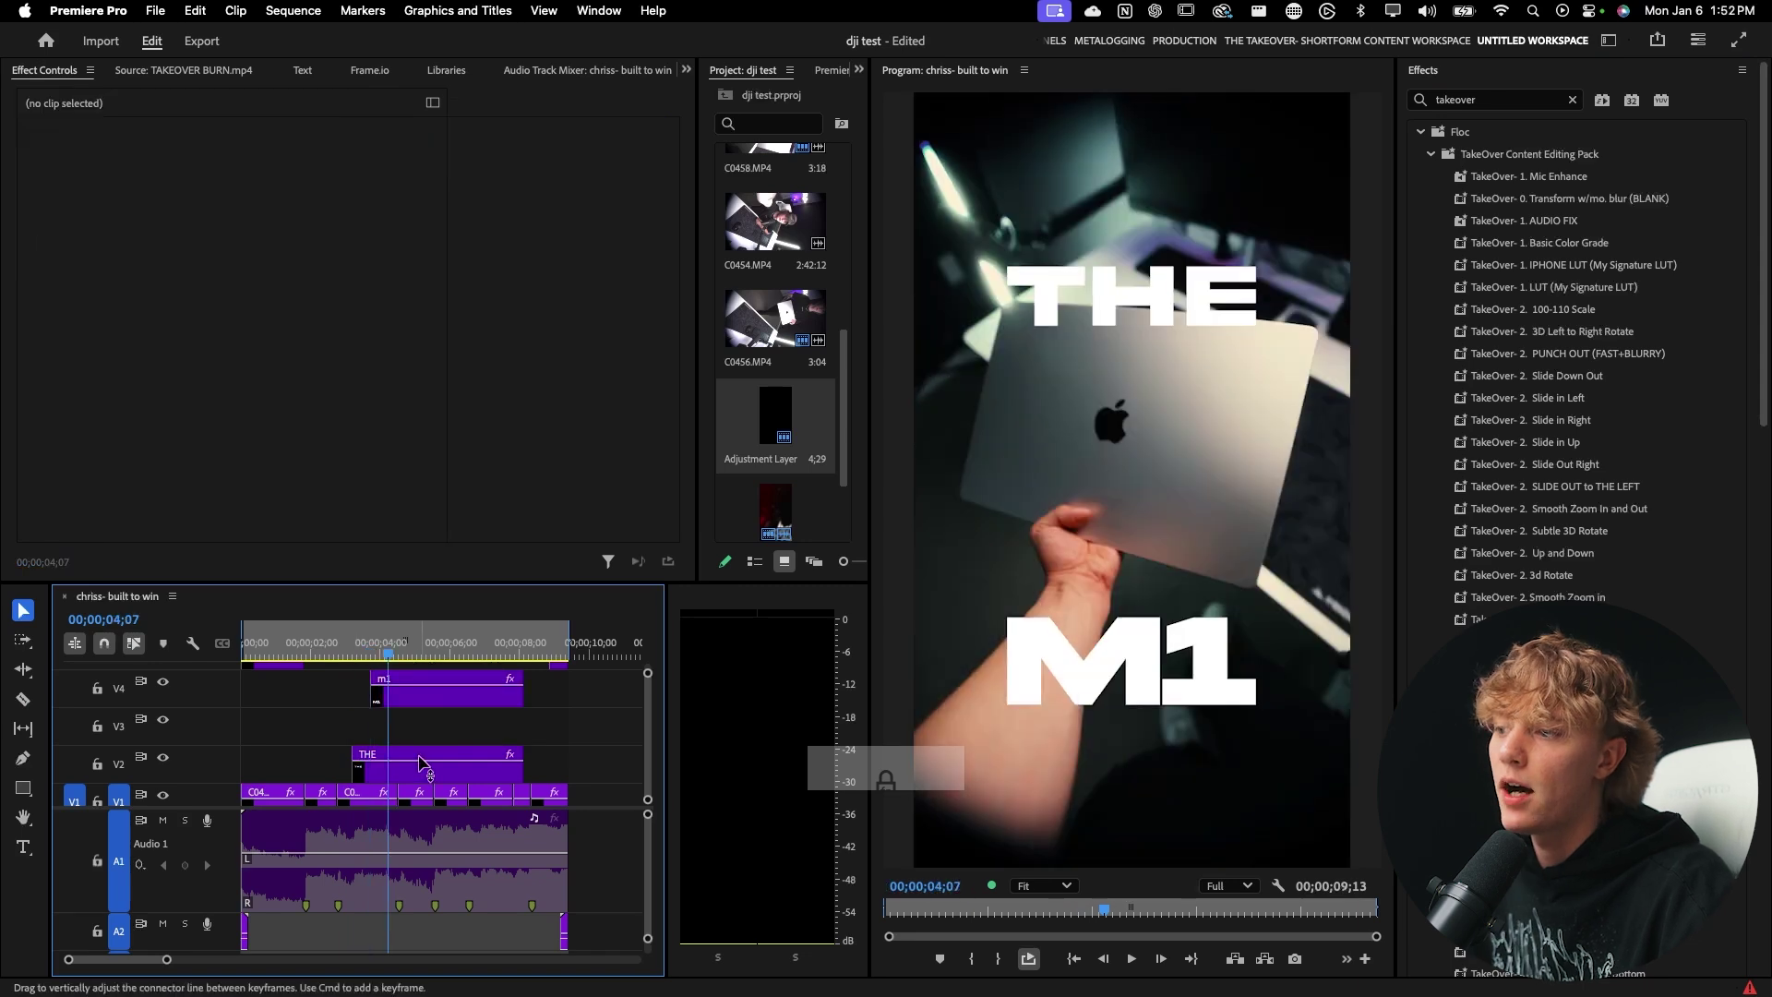
Duplicate the "THE" clip onto the empty track V3 and apply Gaussian Blur to the copy
left_click(423, 767)
left_click_drag(423, 767, 430, 742)
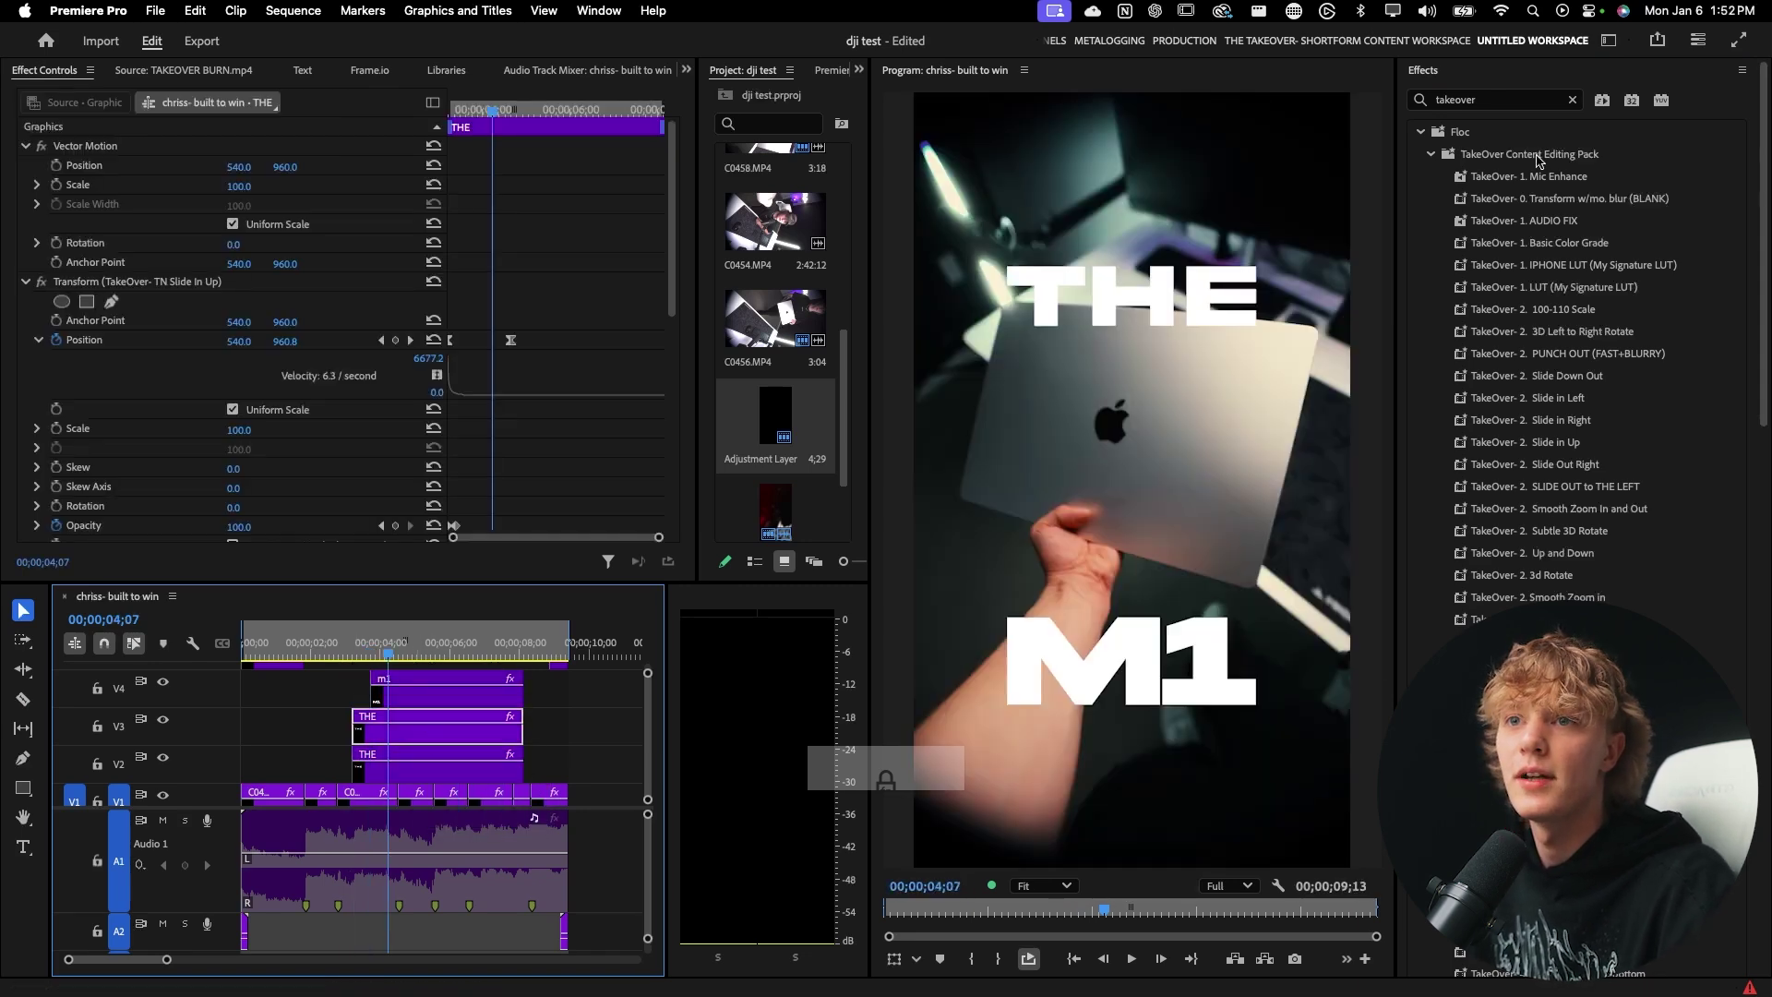
left_click(1508, 102)
type("gaussian")
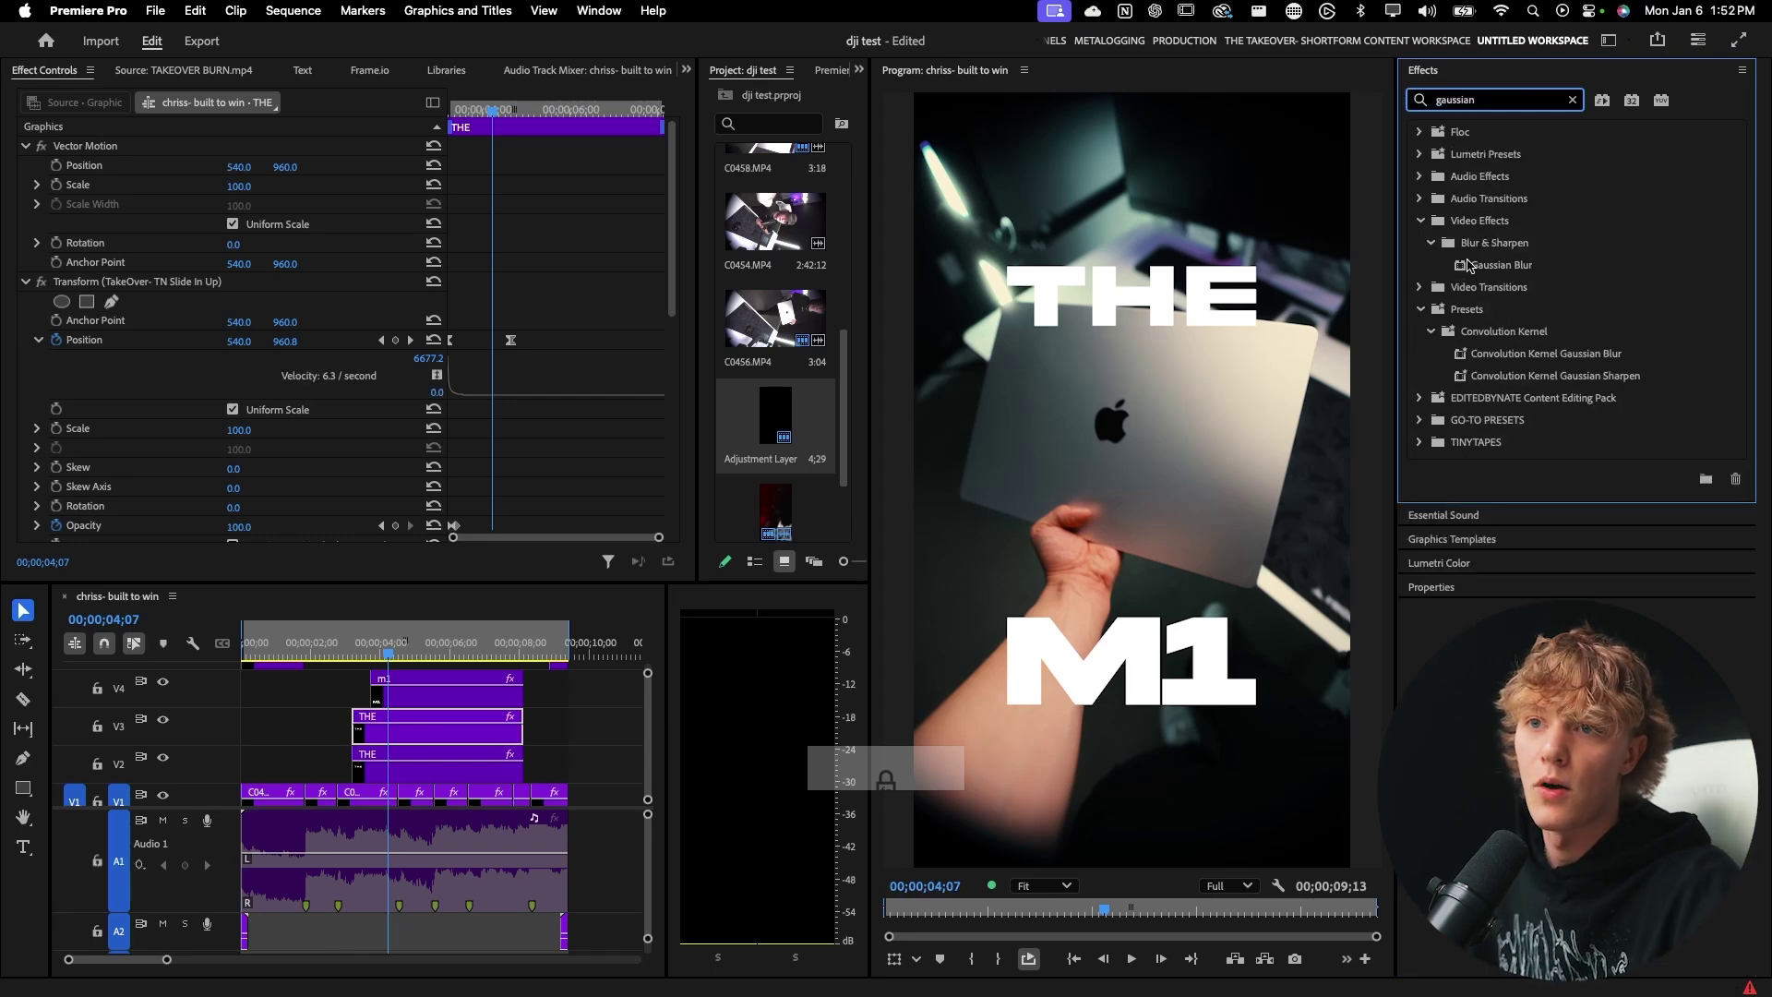
left_click_drag(1468, 266, 386, 718)
Set the Gaussian Blur blurriness on the V3 copy of "THE" to 178
scroll(559, 266, "down", 10)
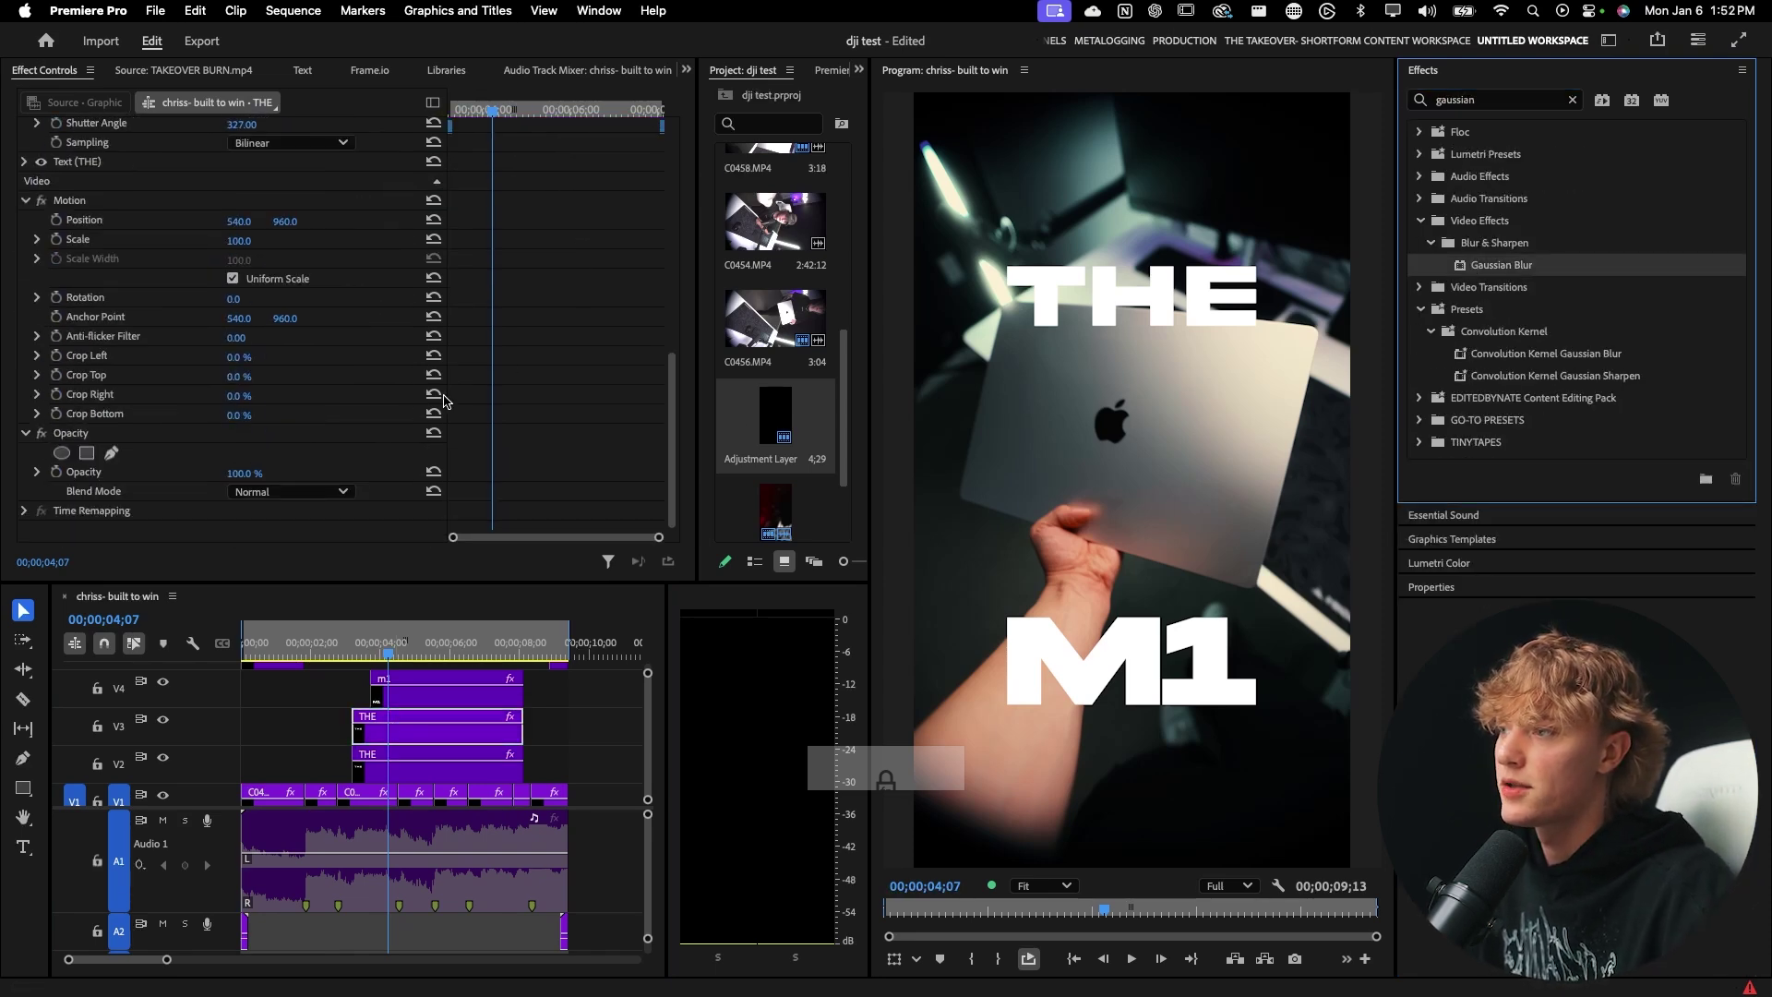
scroll(323, 421, "up", 10)
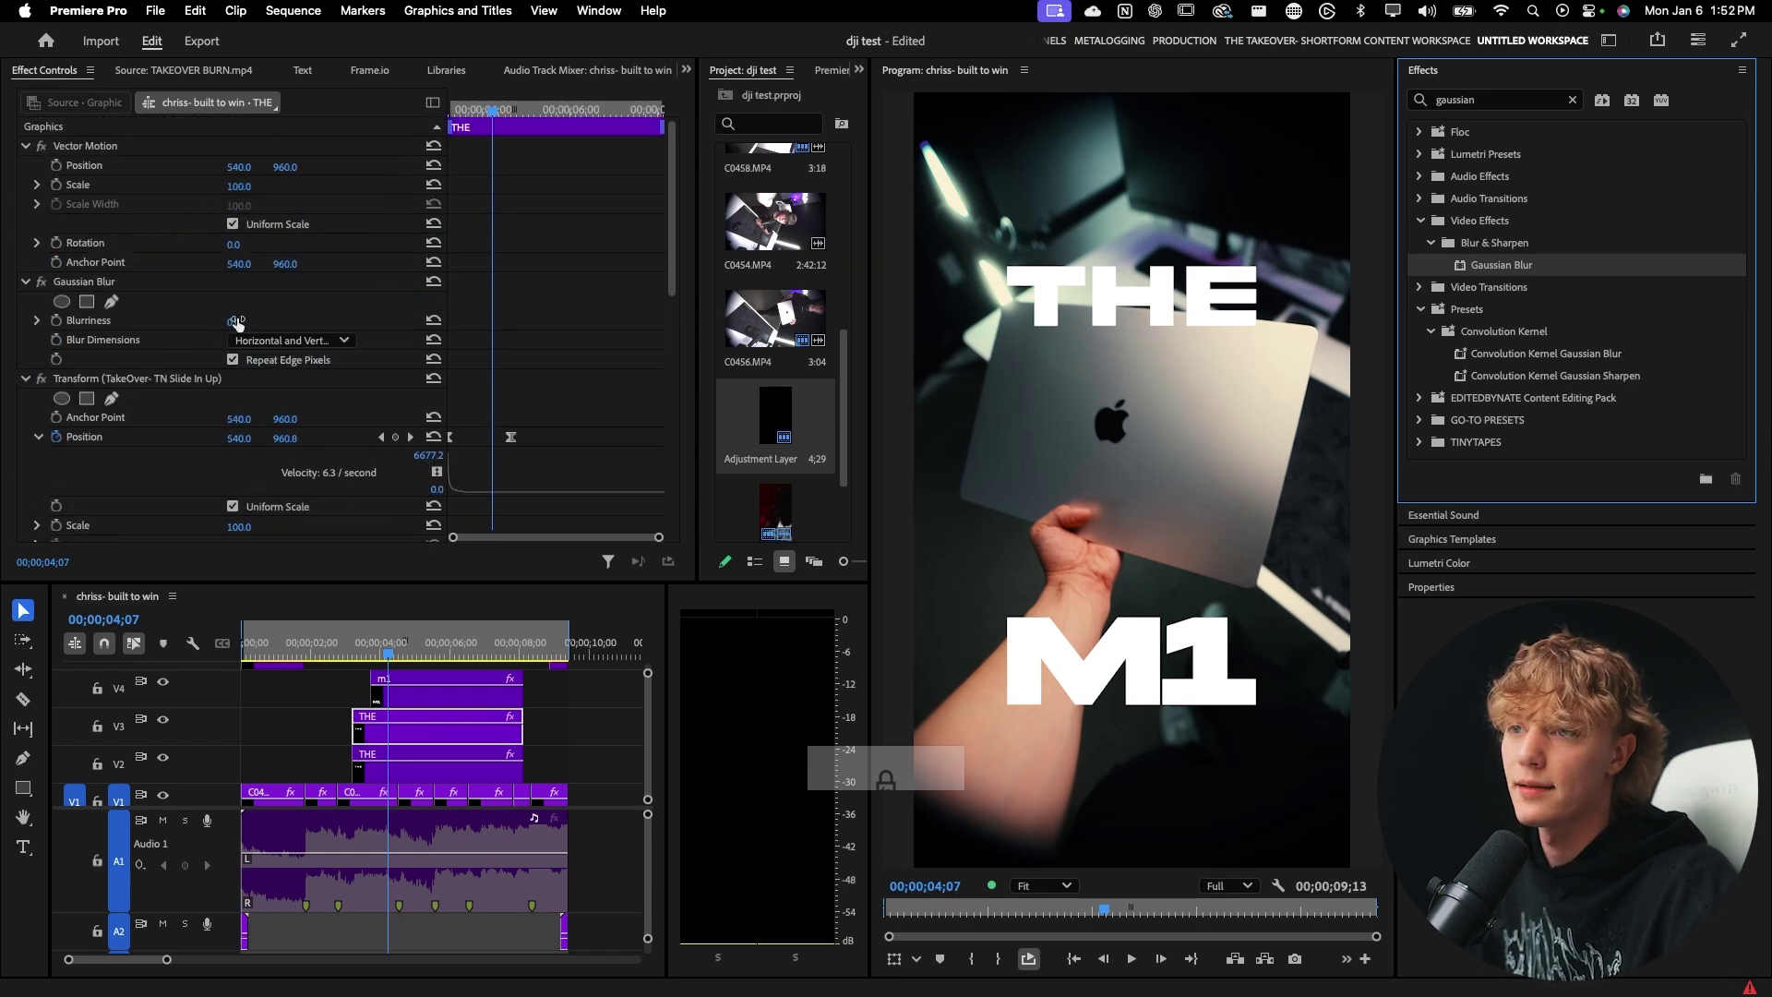
left_click_drag(236, 322, 328, 323)
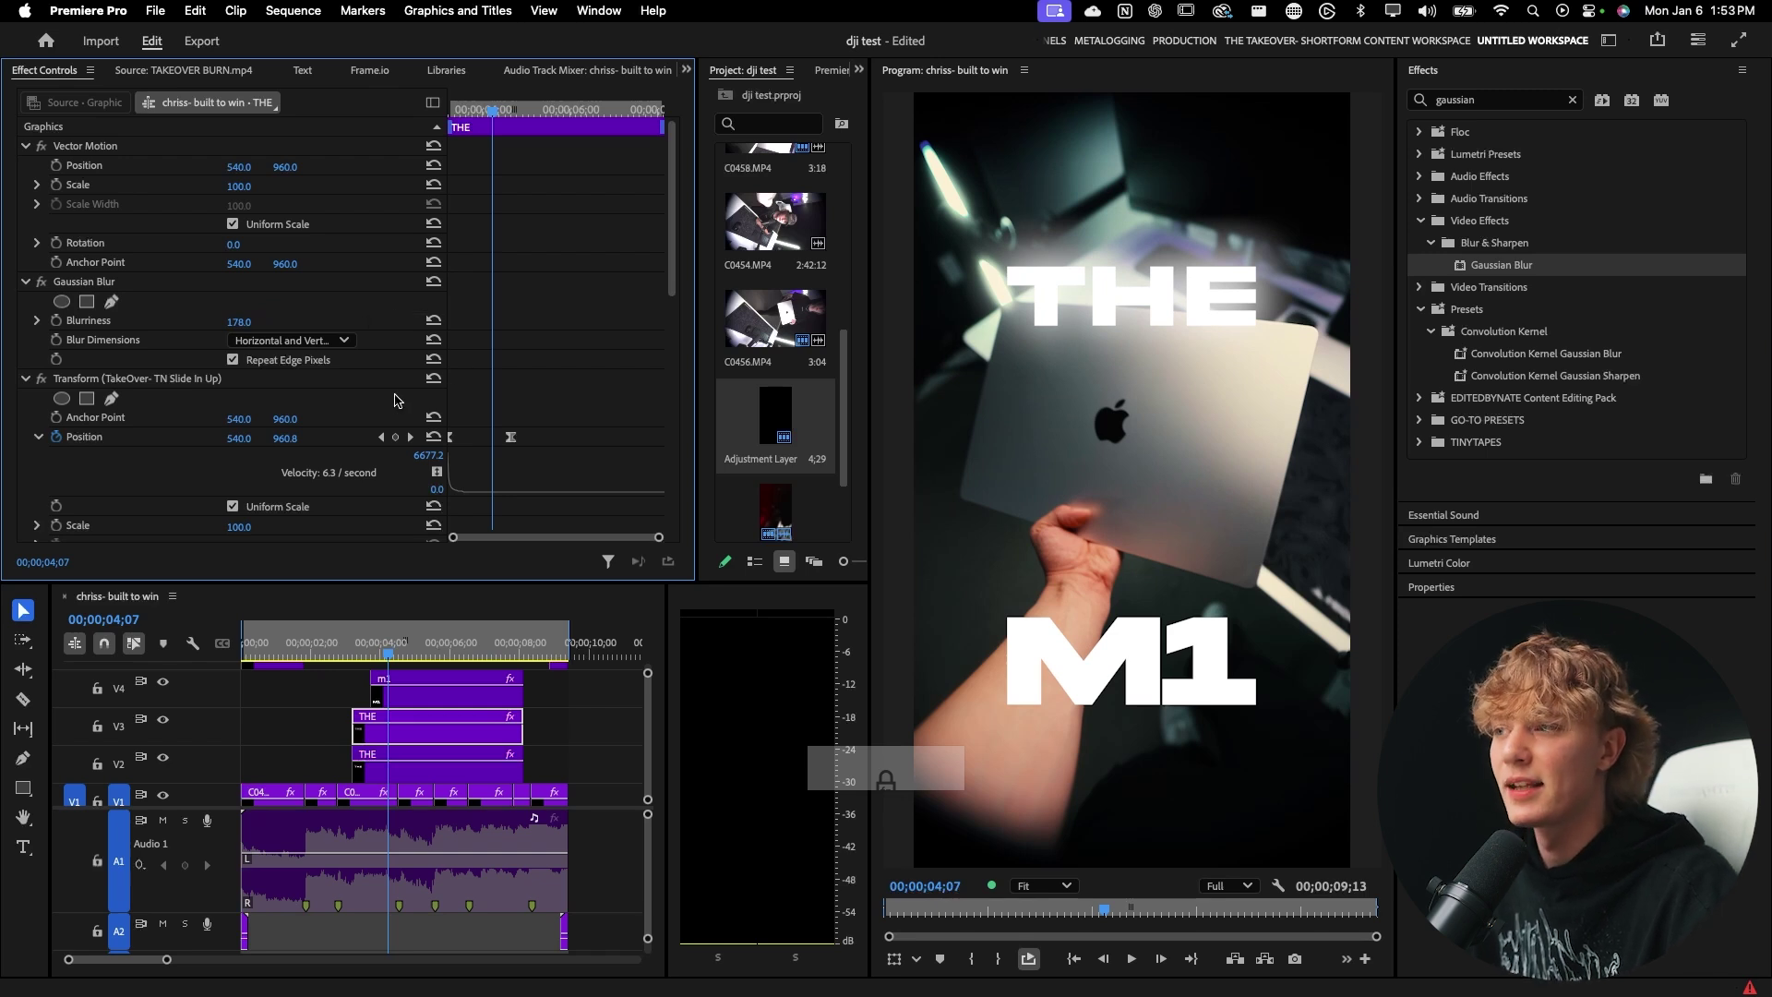
scroll(395, 401, "down", 3)
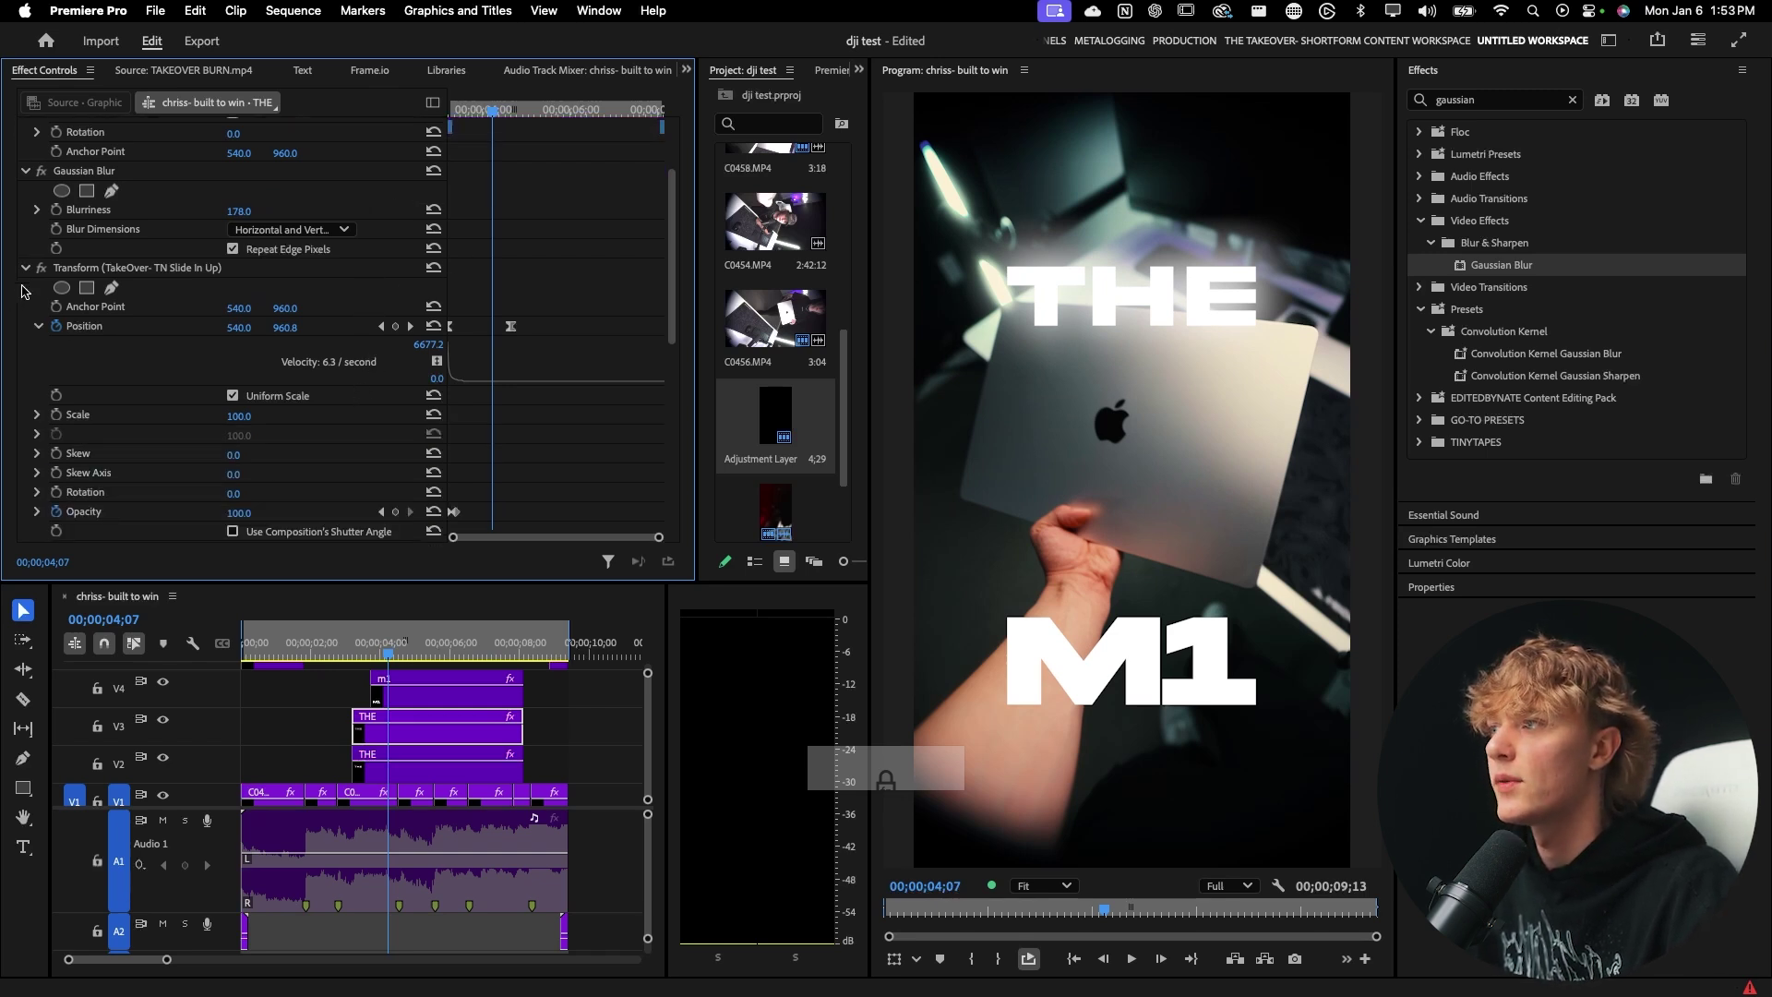
Lower the opacity of the blurred "THE" copy on V3 to 42%
left_click(26, 269)
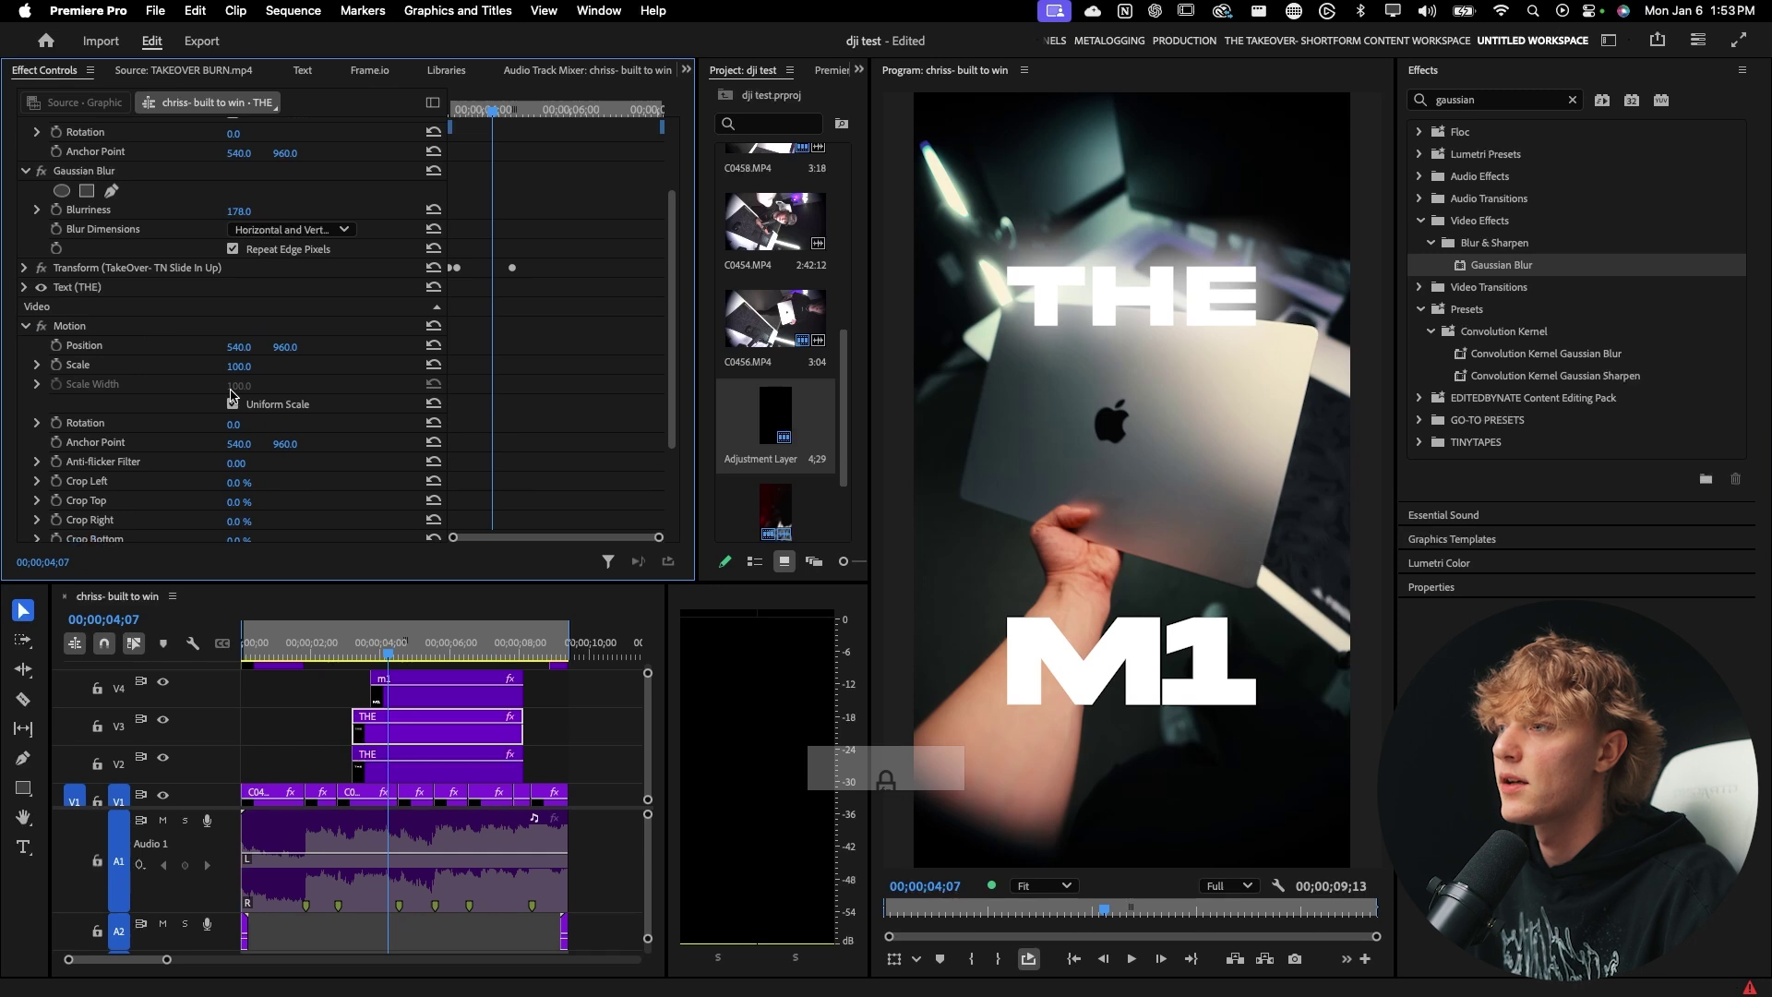
scroll(157, 461, "down", 3)
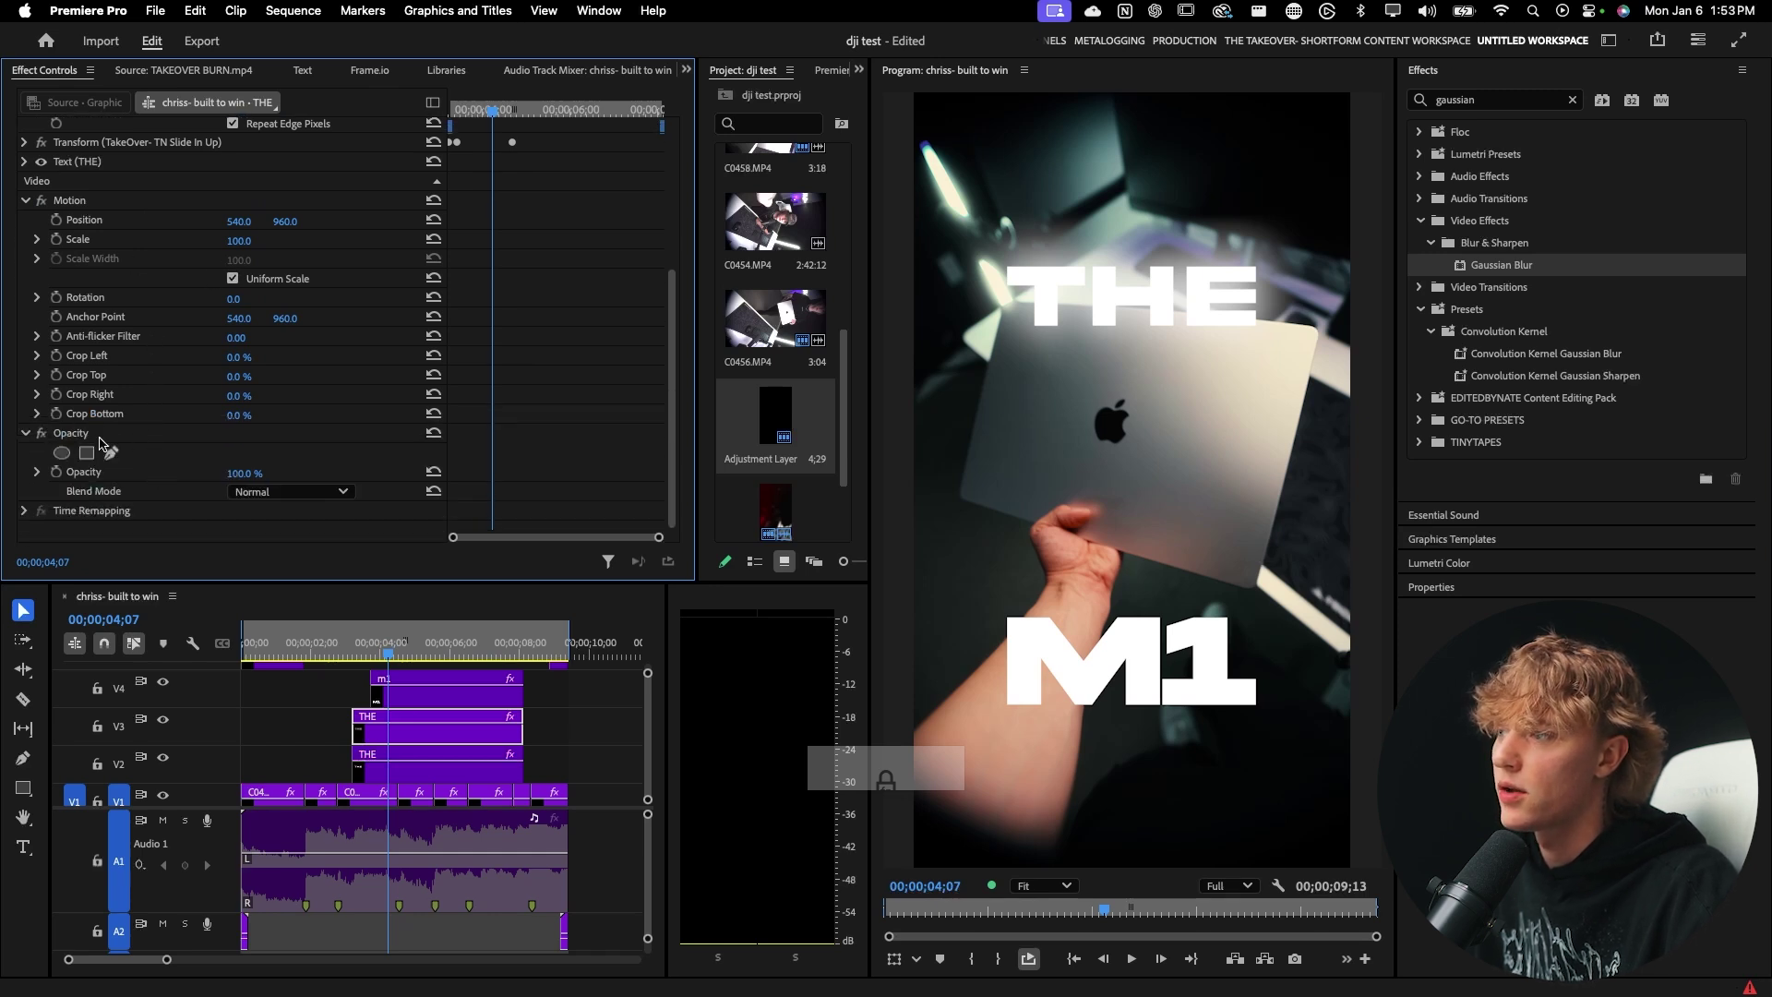
left_click_drag(243, 476, 238, 417)
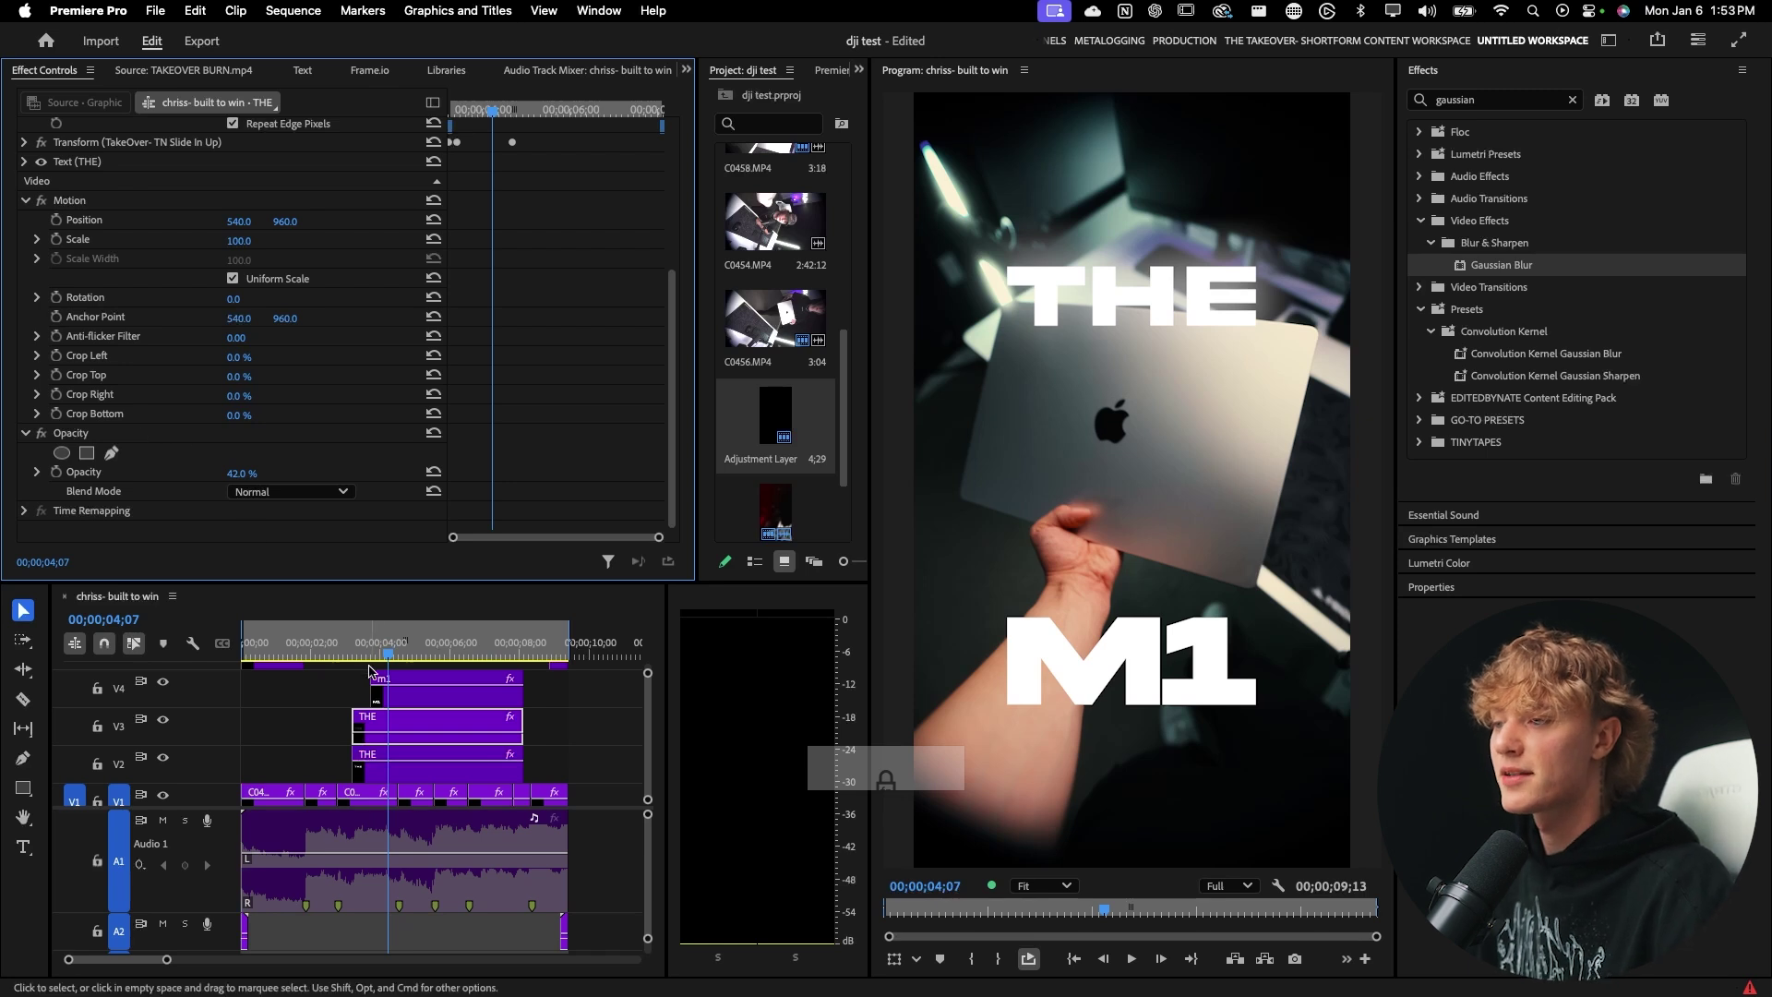
Duplicate the "m1" clip from V4 onto track V5 directly above it
scroll(402, 730, "up", 1)
left_click(444, 700)
left_click_drag(444, 713, 443, 683)
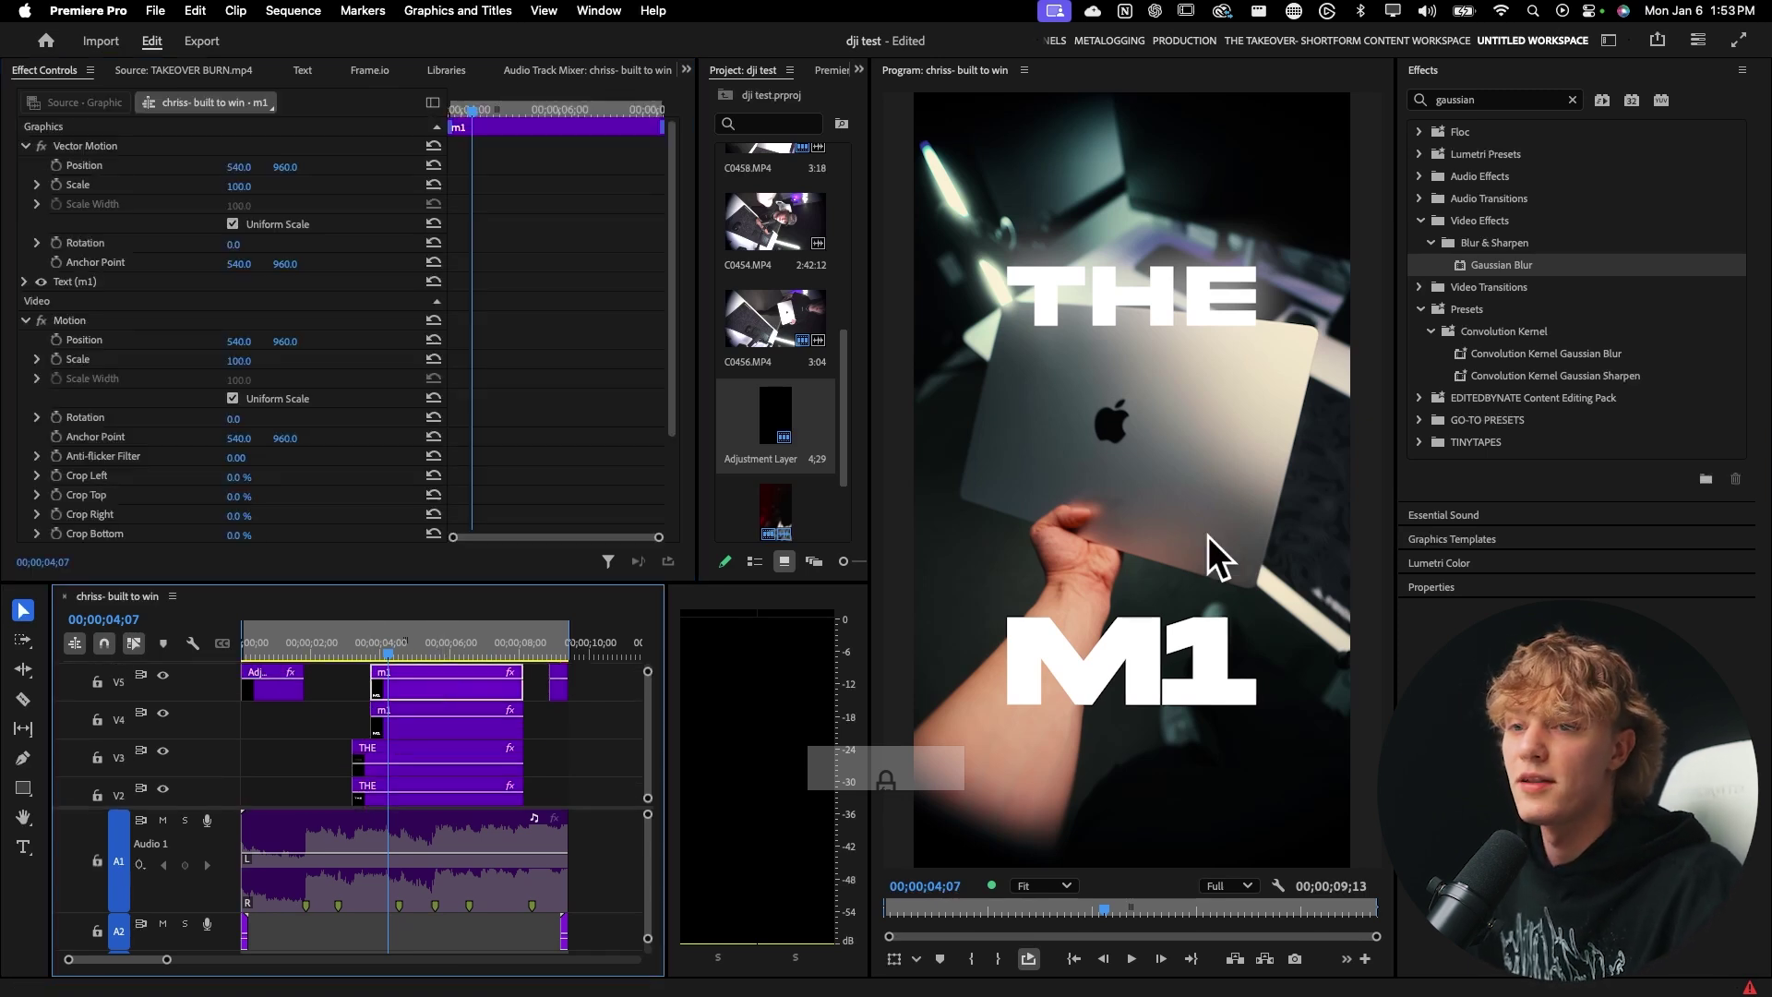
Filter the effects by "takeover" and apply TakeOver- Glowing Text (Add to duplicate) to the "m1" copy on V5
left_click(1488, 102)
type("ta")
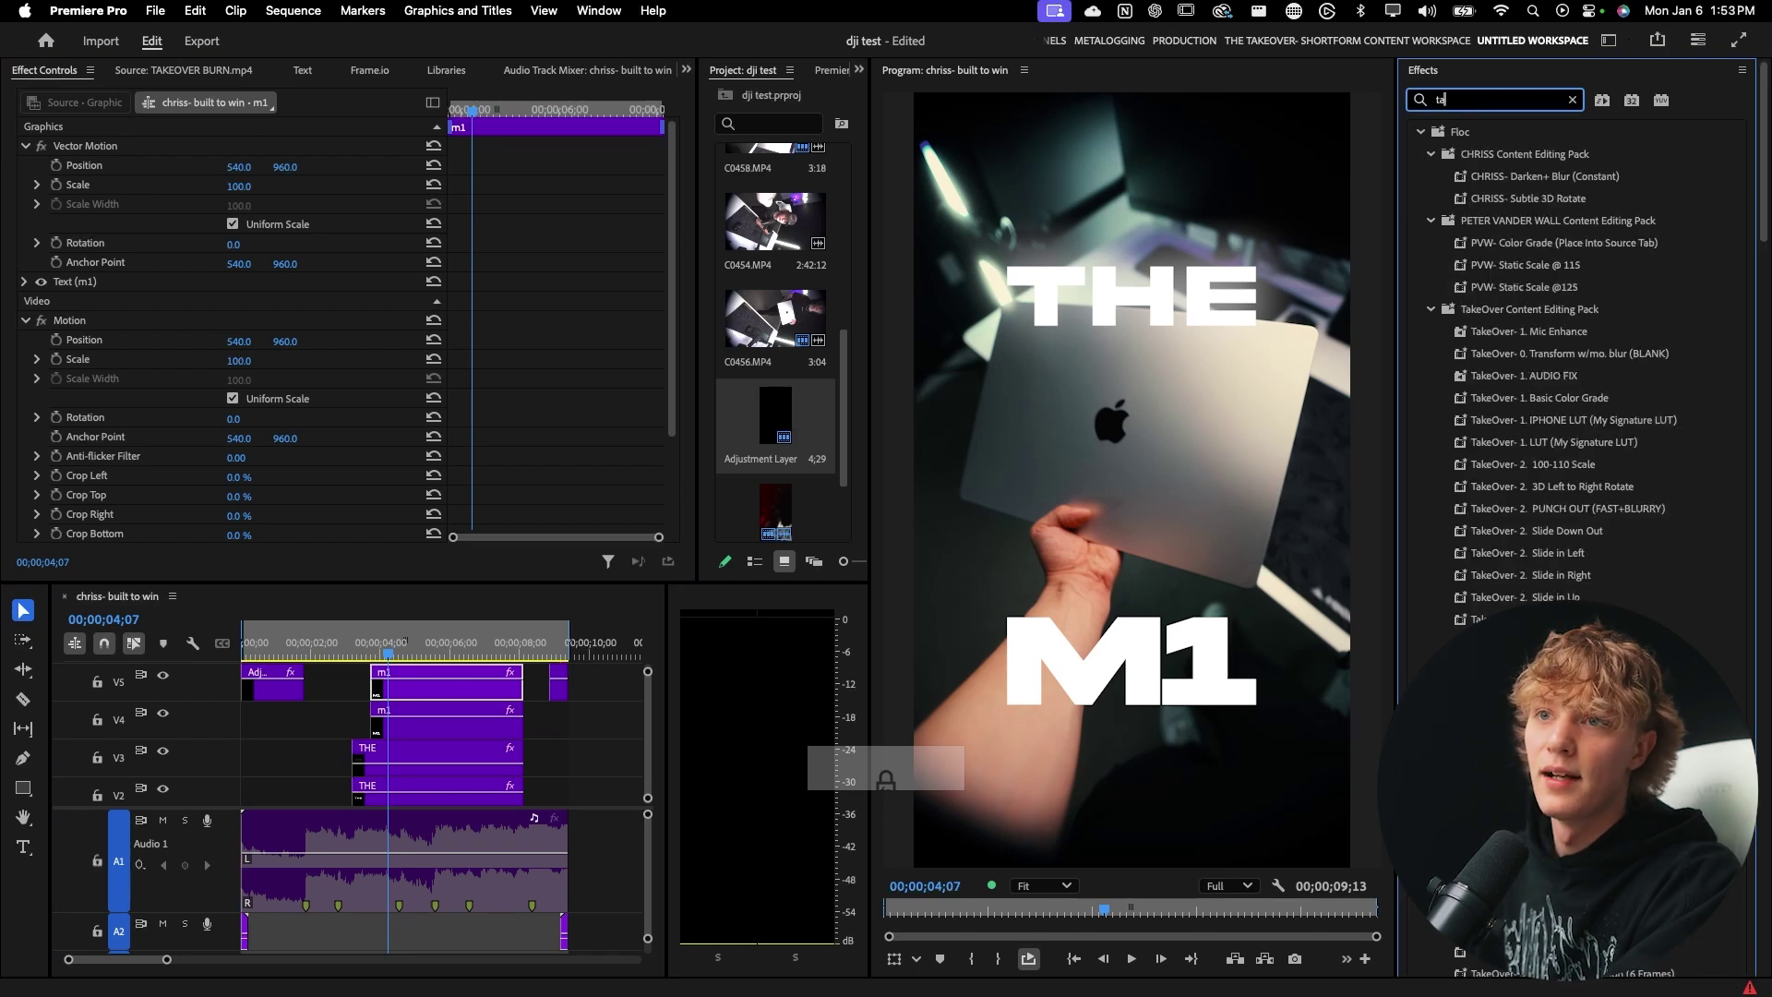
type("keover")
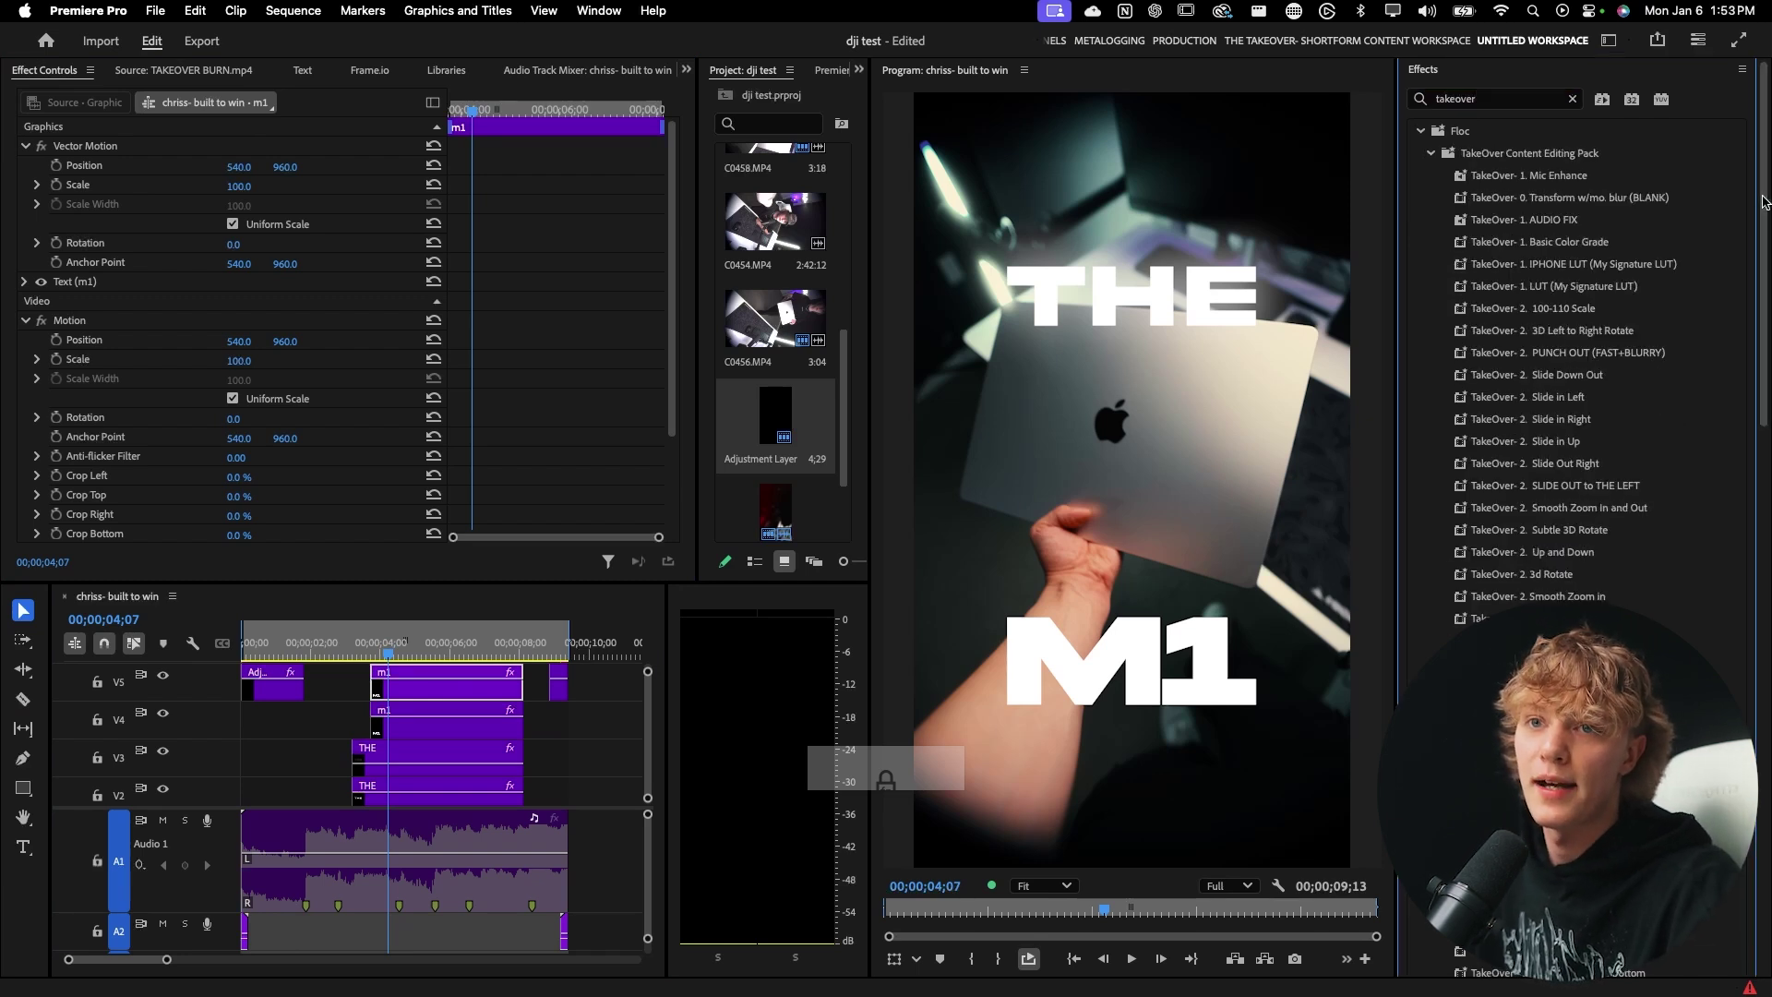
scroll(1603, 554, "down", 10)
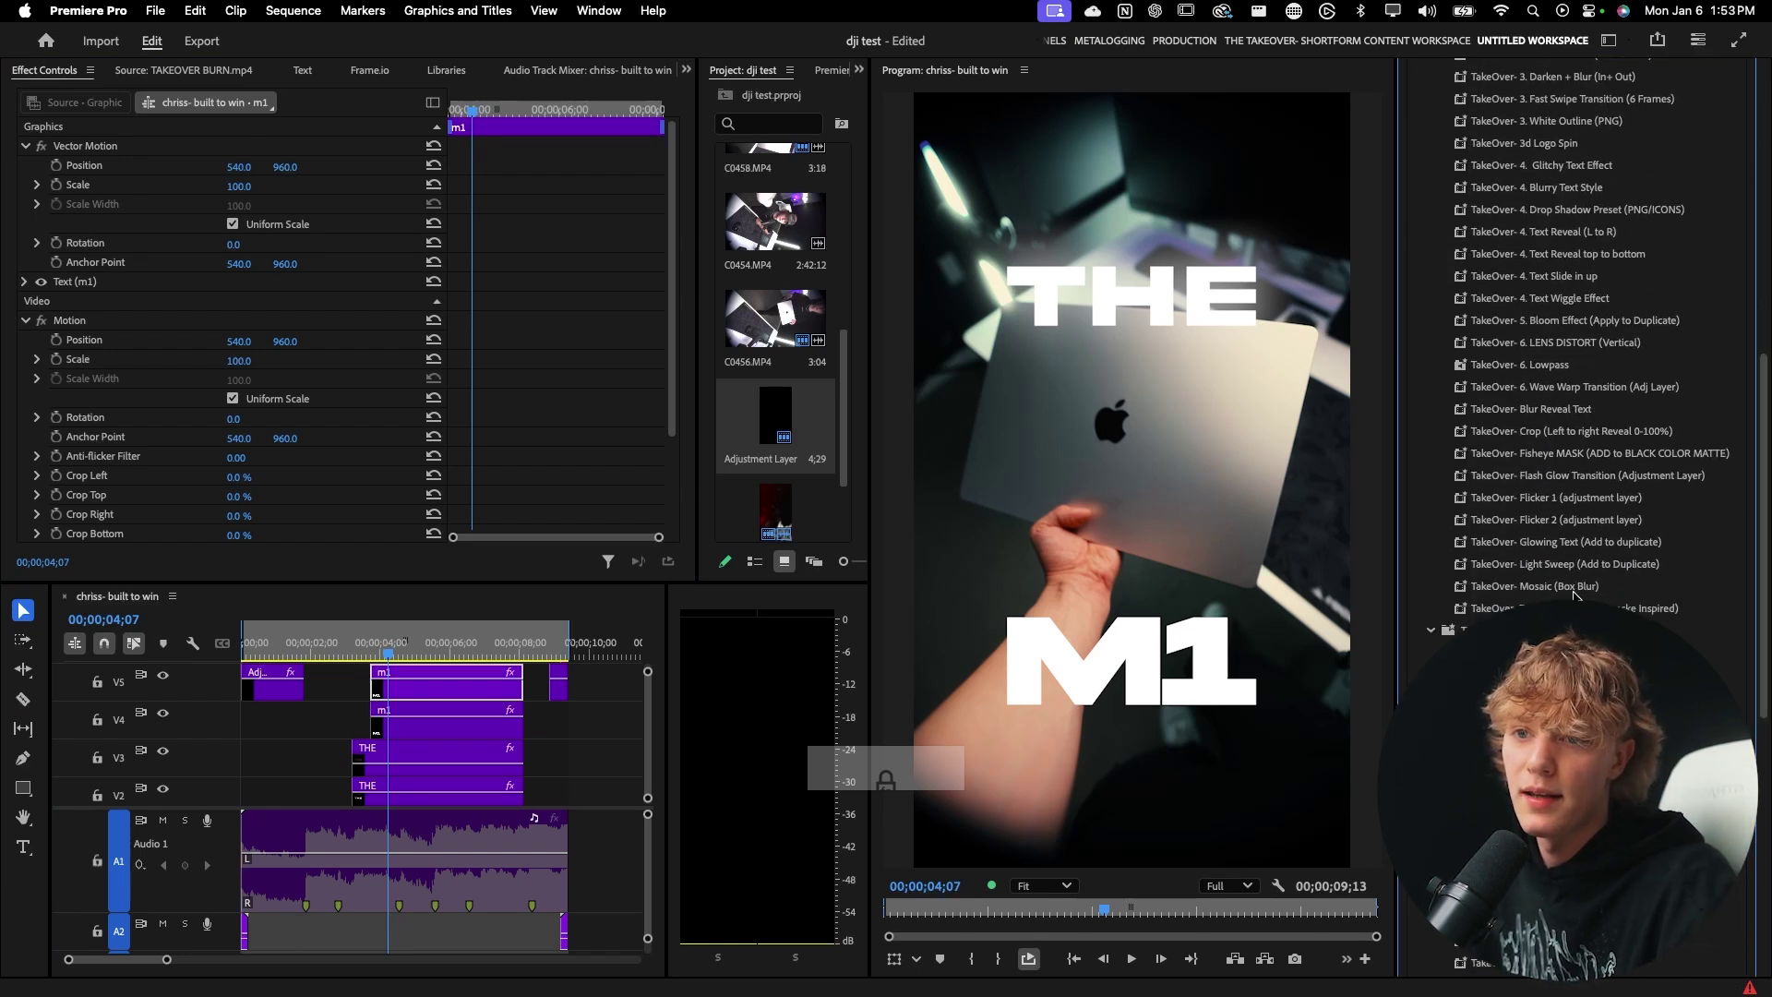
scroll(1560, 480, "up", 3)
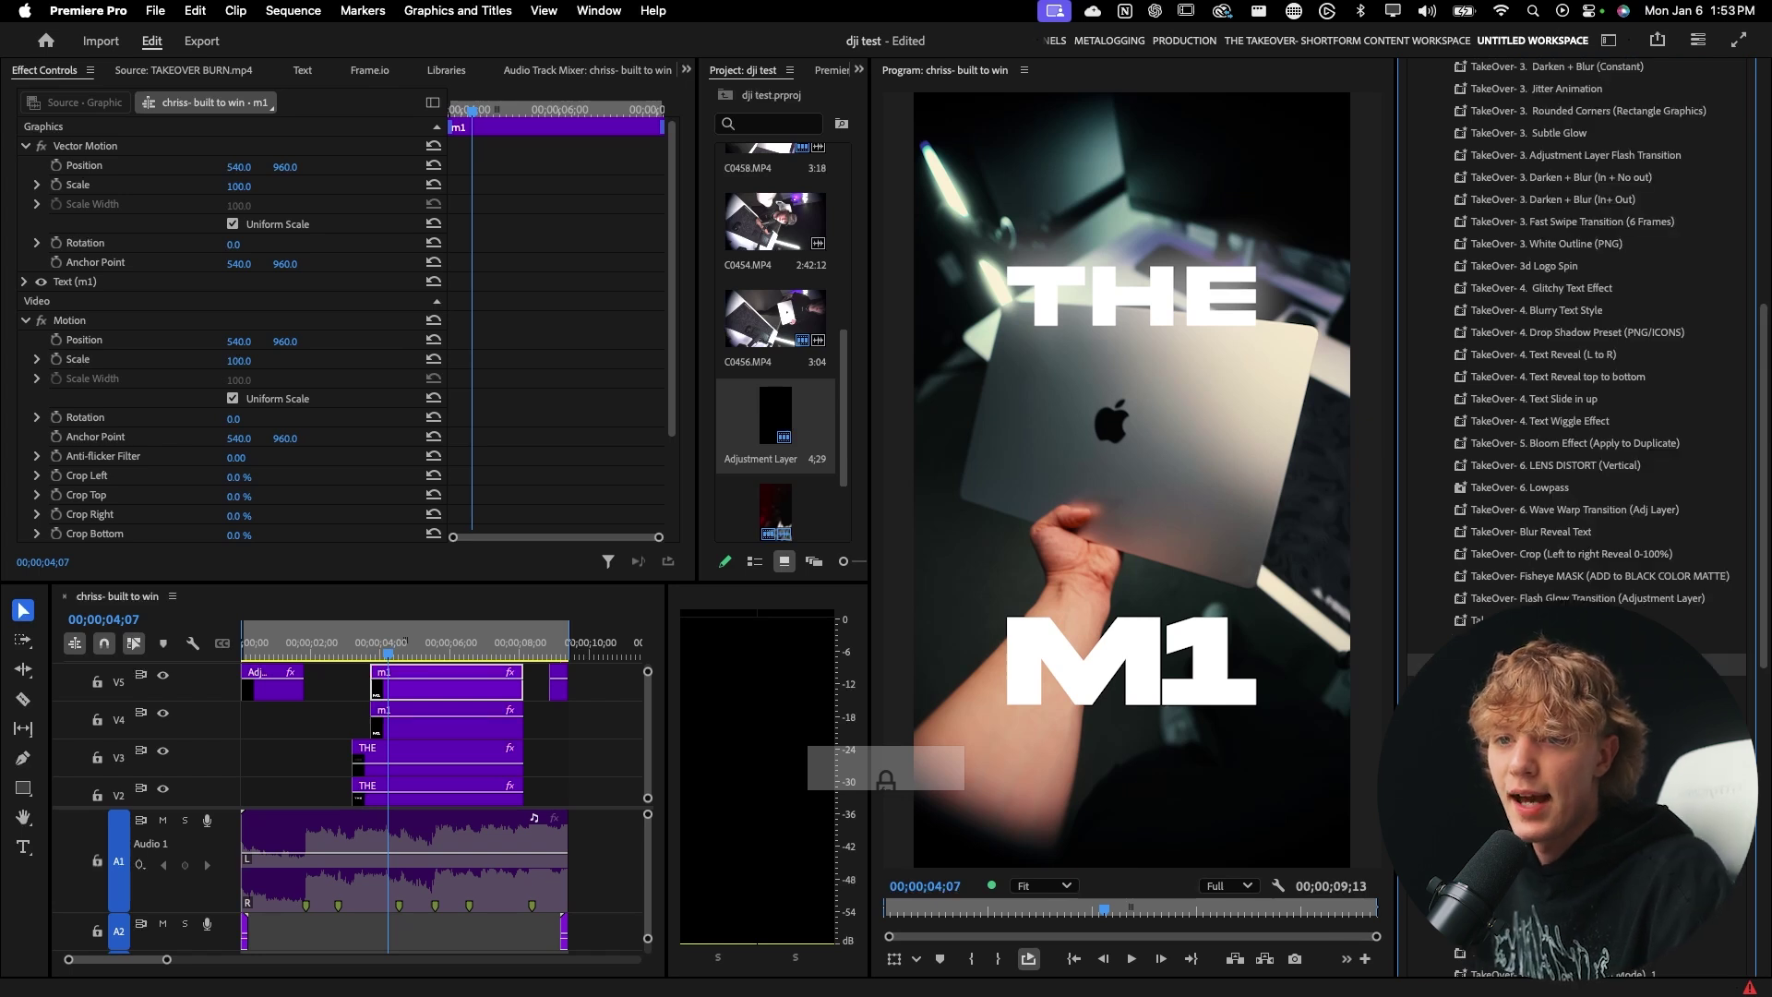
left_click_drag(381, 679, 397, 679)
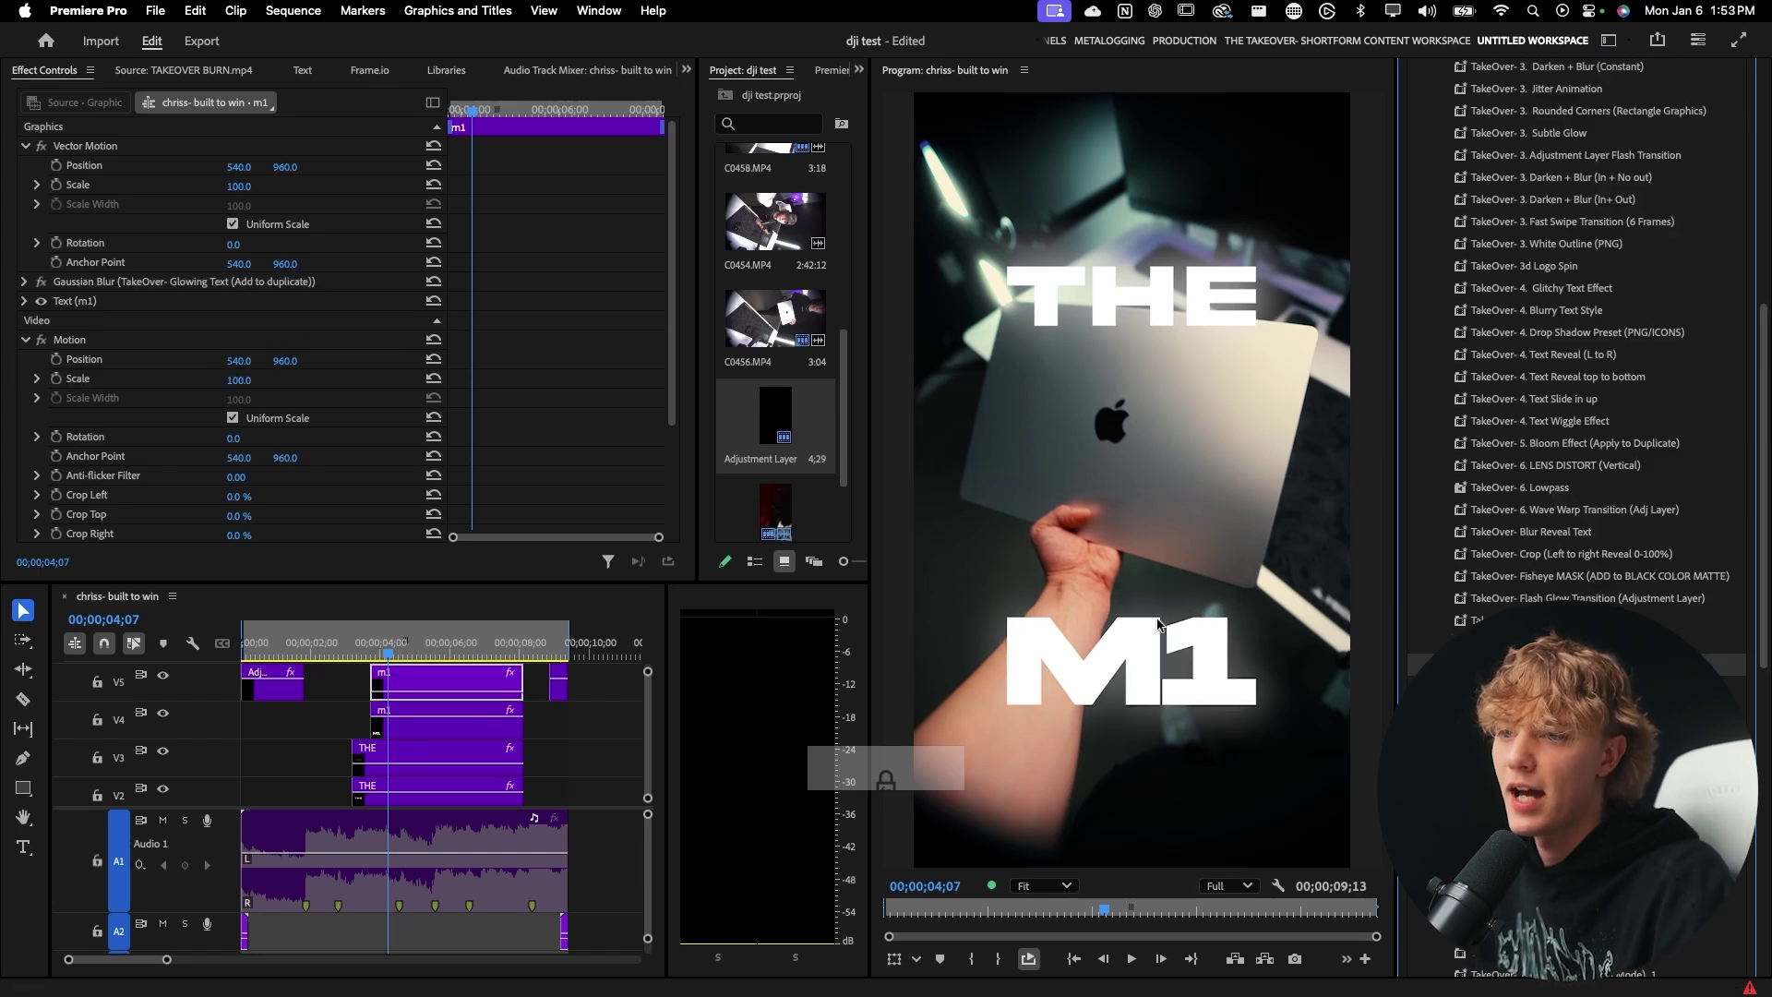
key("super+z")
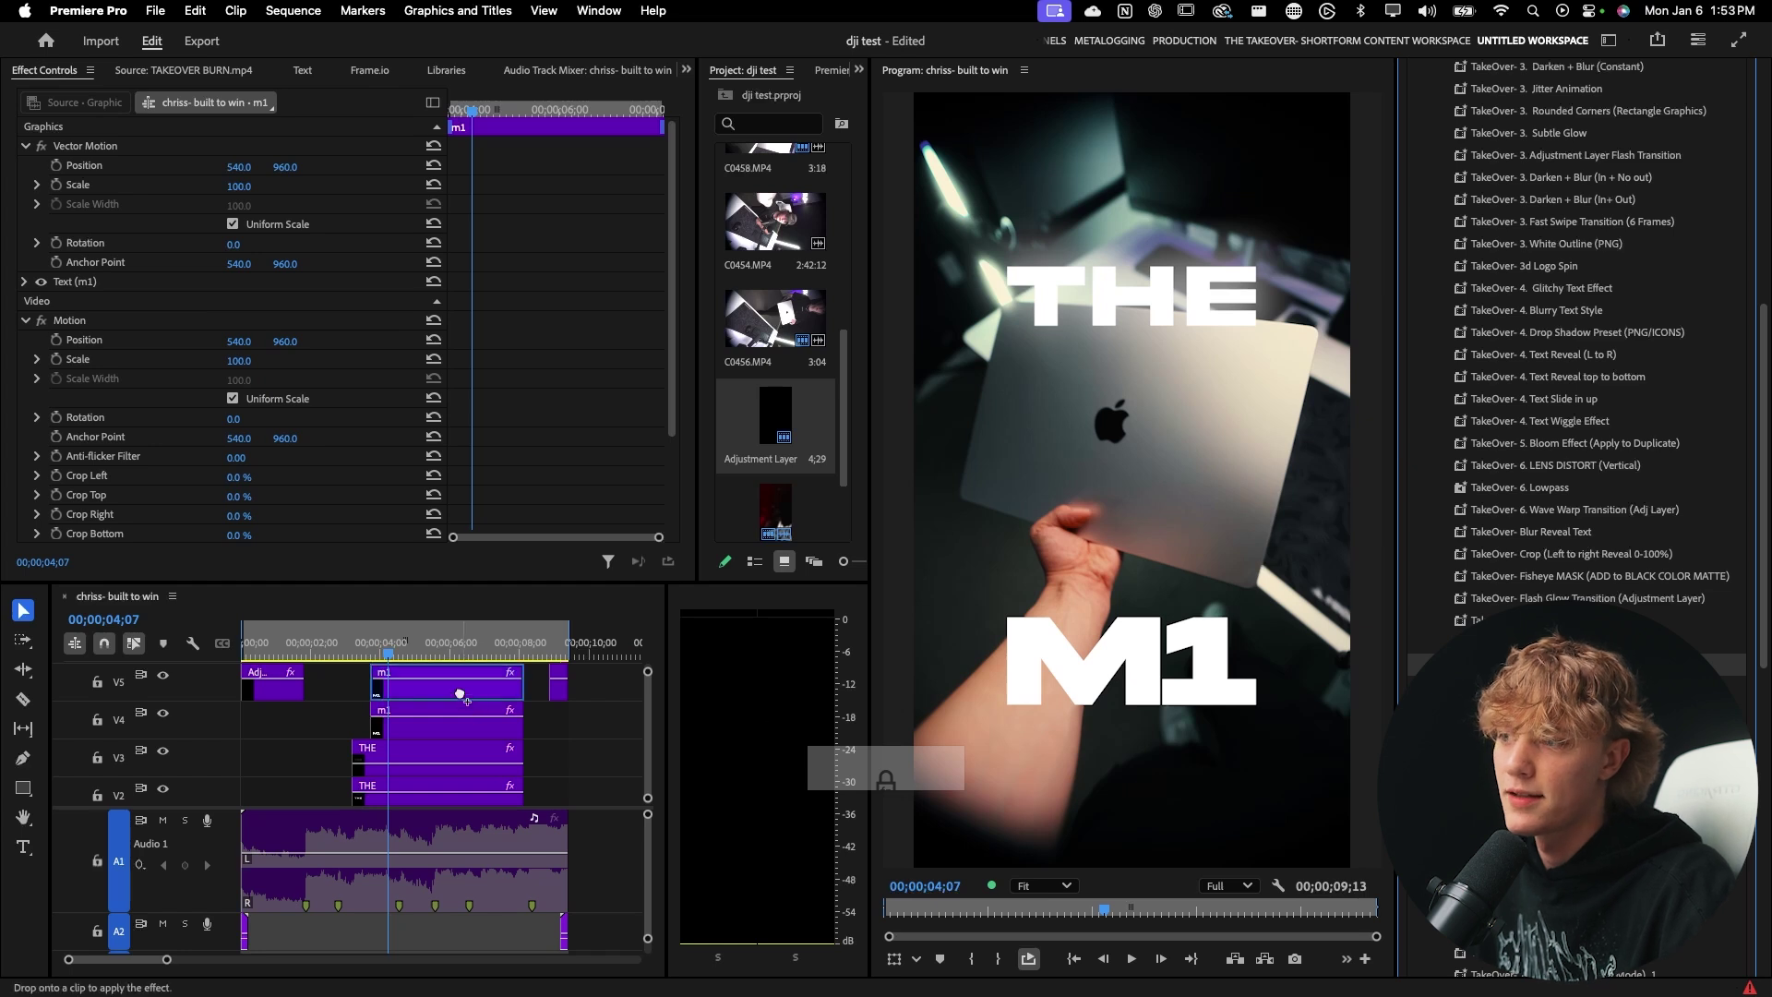
left_click_drag(459, 693, 464, 702)
Play back the glowing title animation from around the start of "THE" and select the "m1" copy on V5
left_click(357, 647)
key("c")
key("v")
key("space")
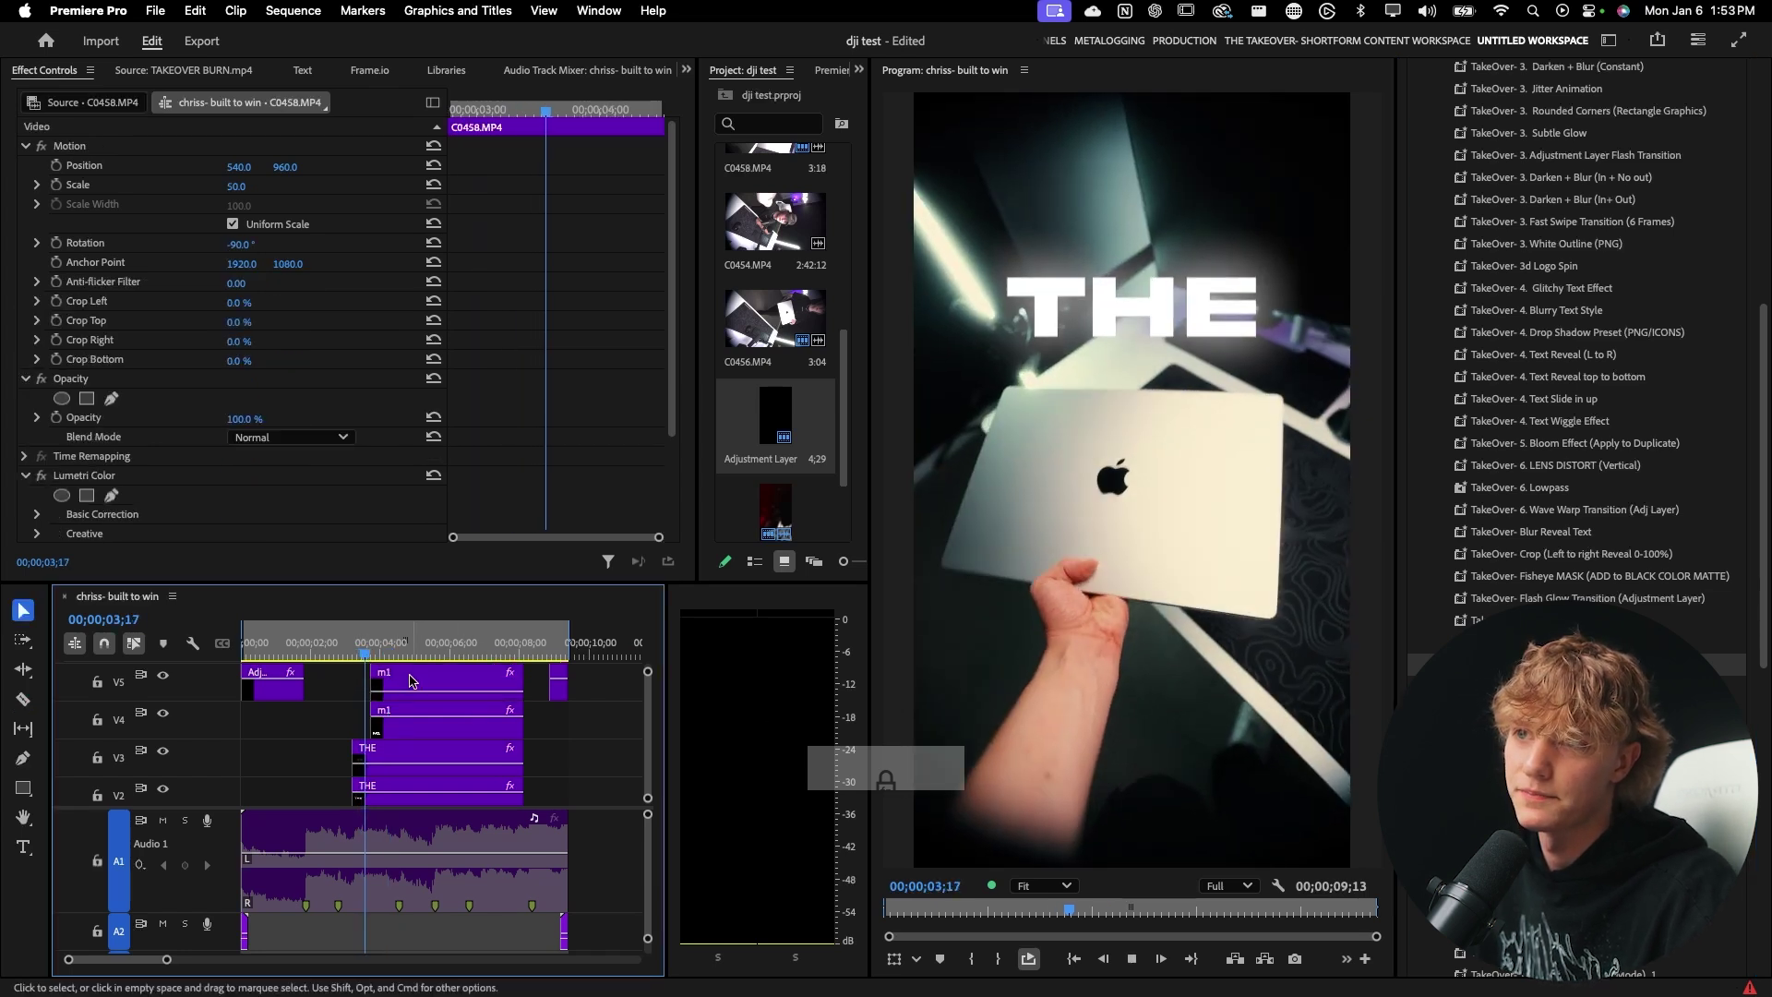
key("space")
left_click(412, 680)
key("c")
key("v")
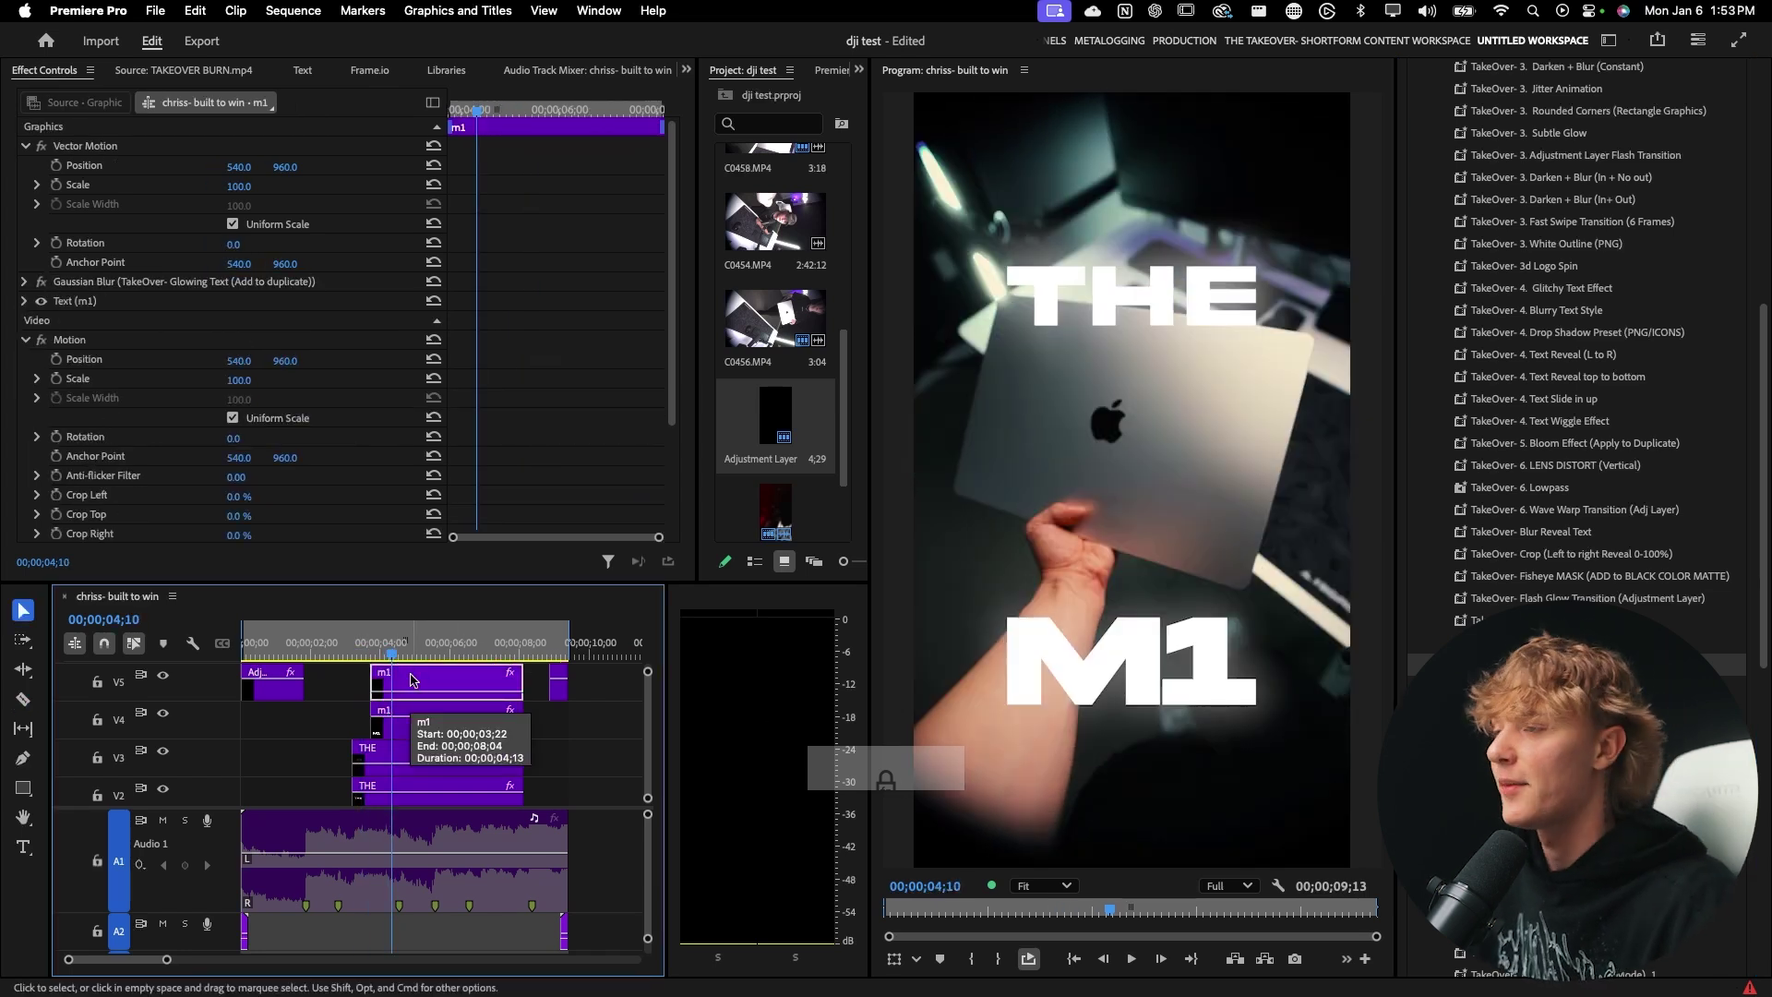
Save the Gaussian Blur of the "THE" copy on V3 as a Scale-type preset named "TEXT GLOW (Add to duplicate)"
left_click(414, 759)
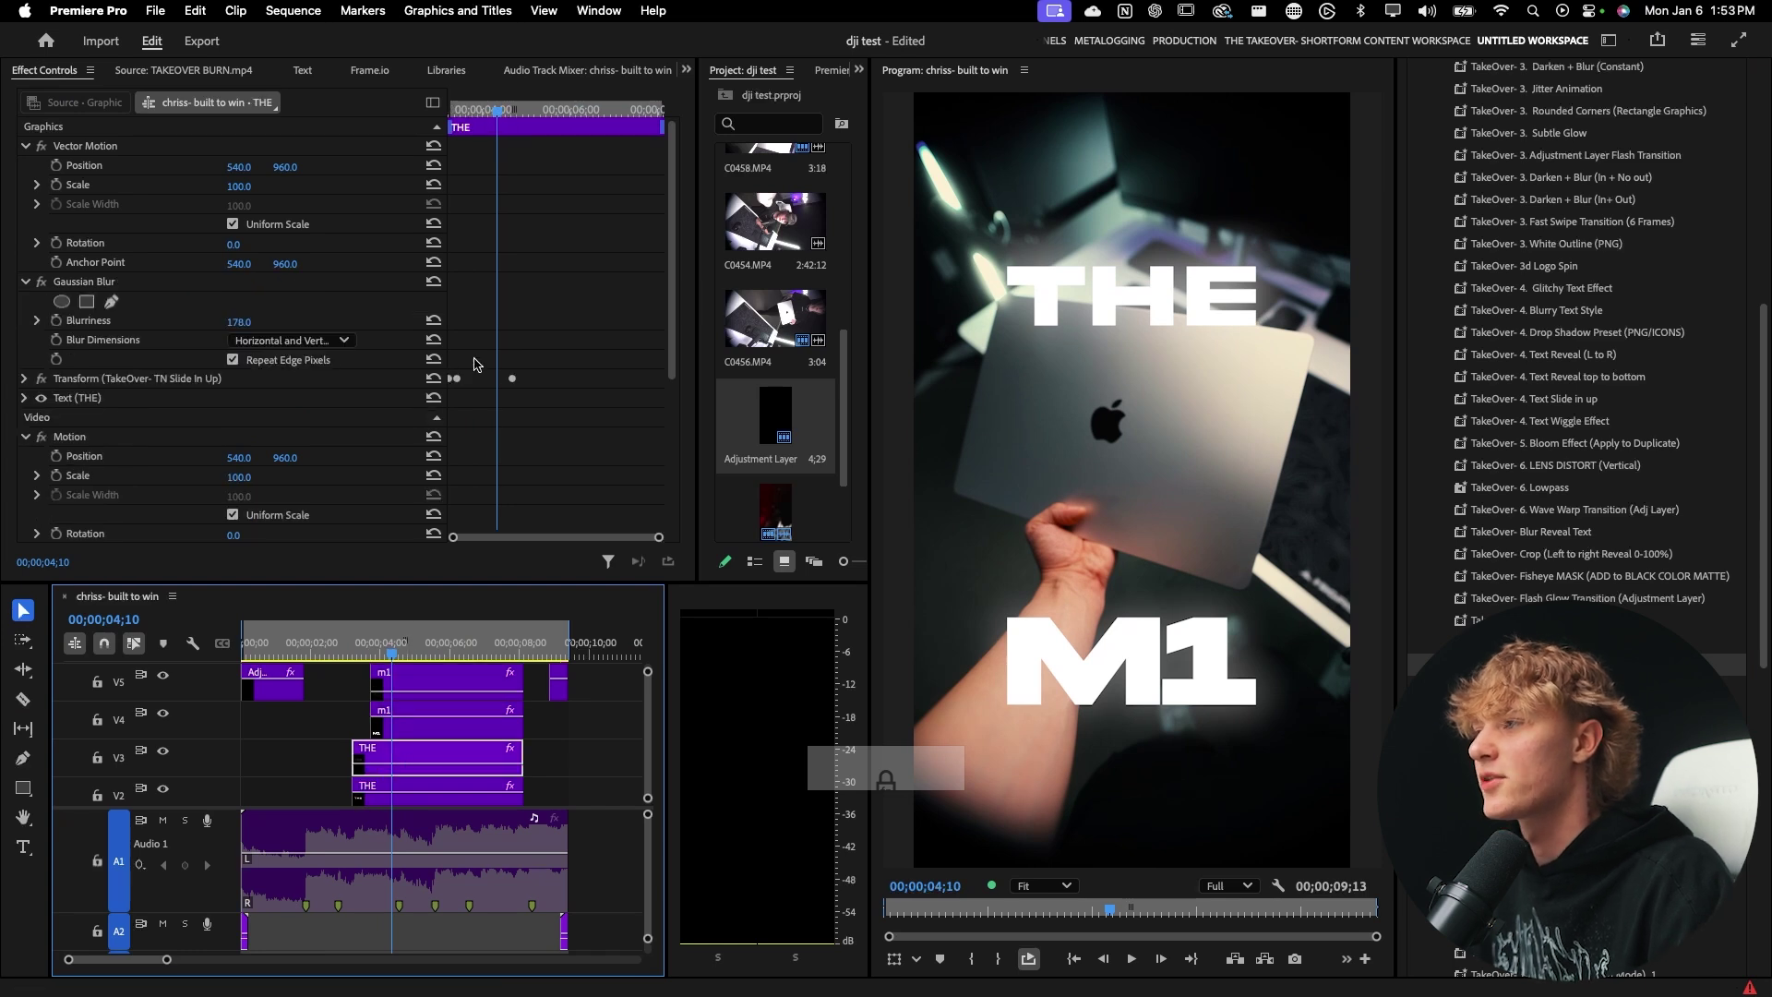
scroll(644, 367, "down", 3)
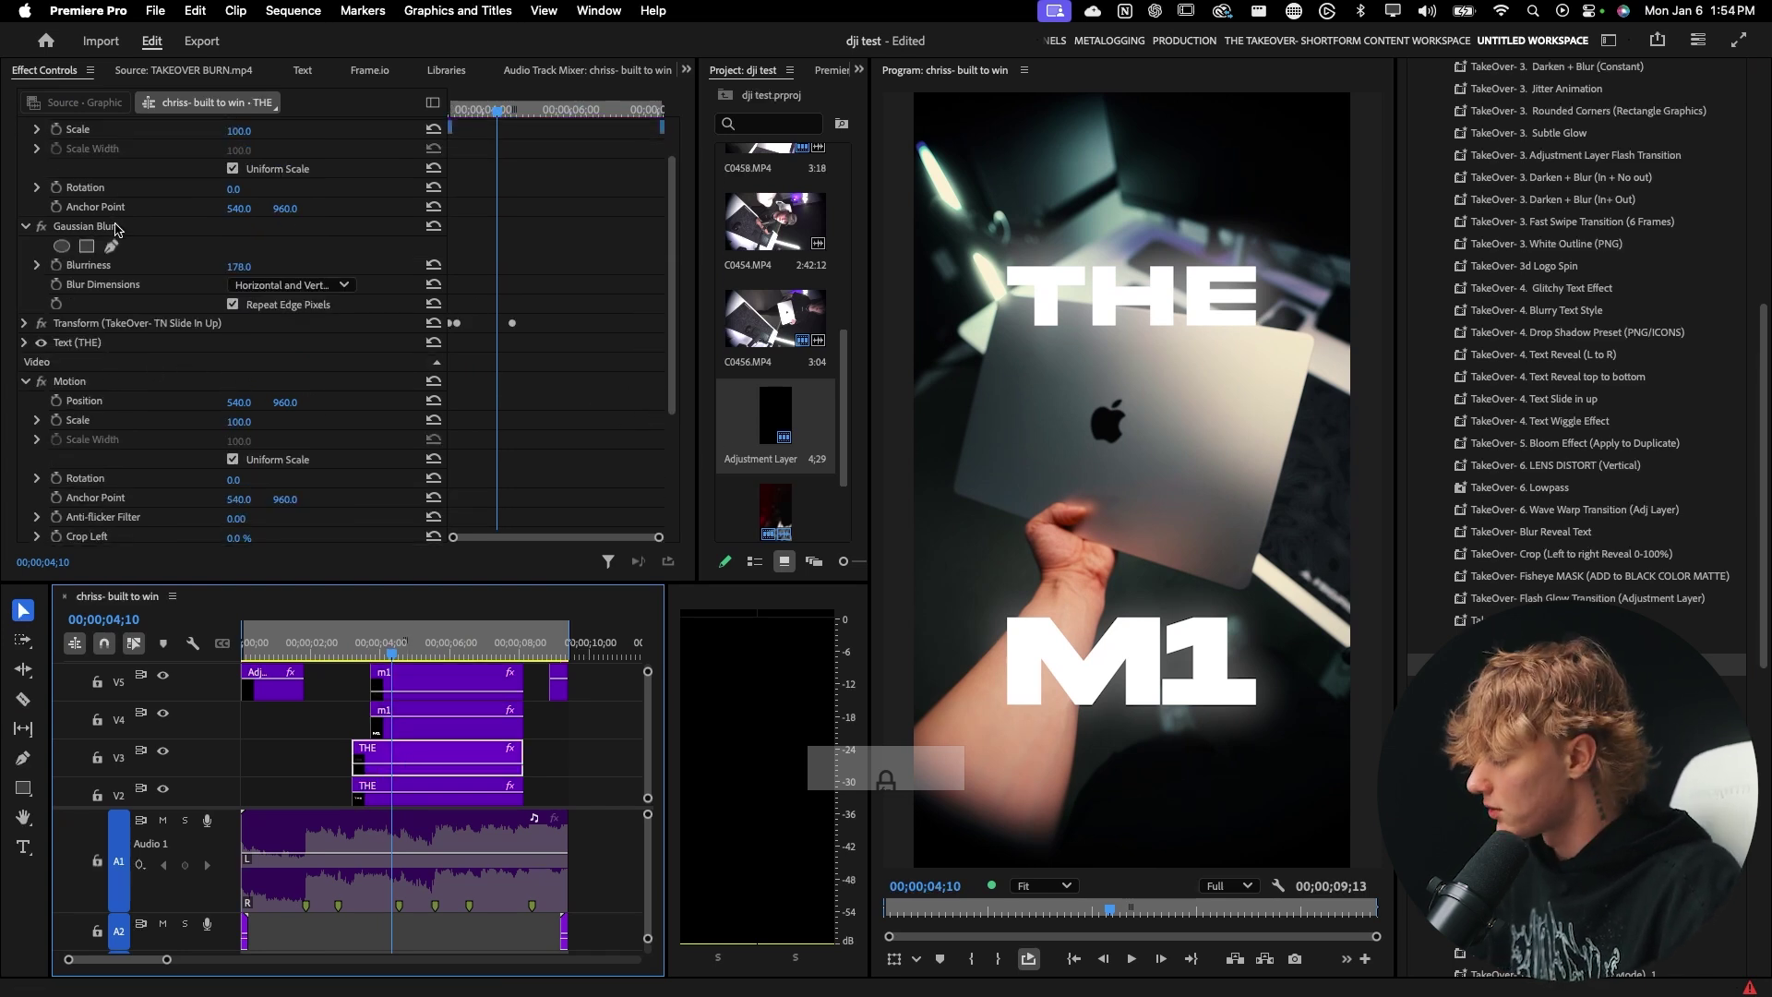
left_click(116, 229)
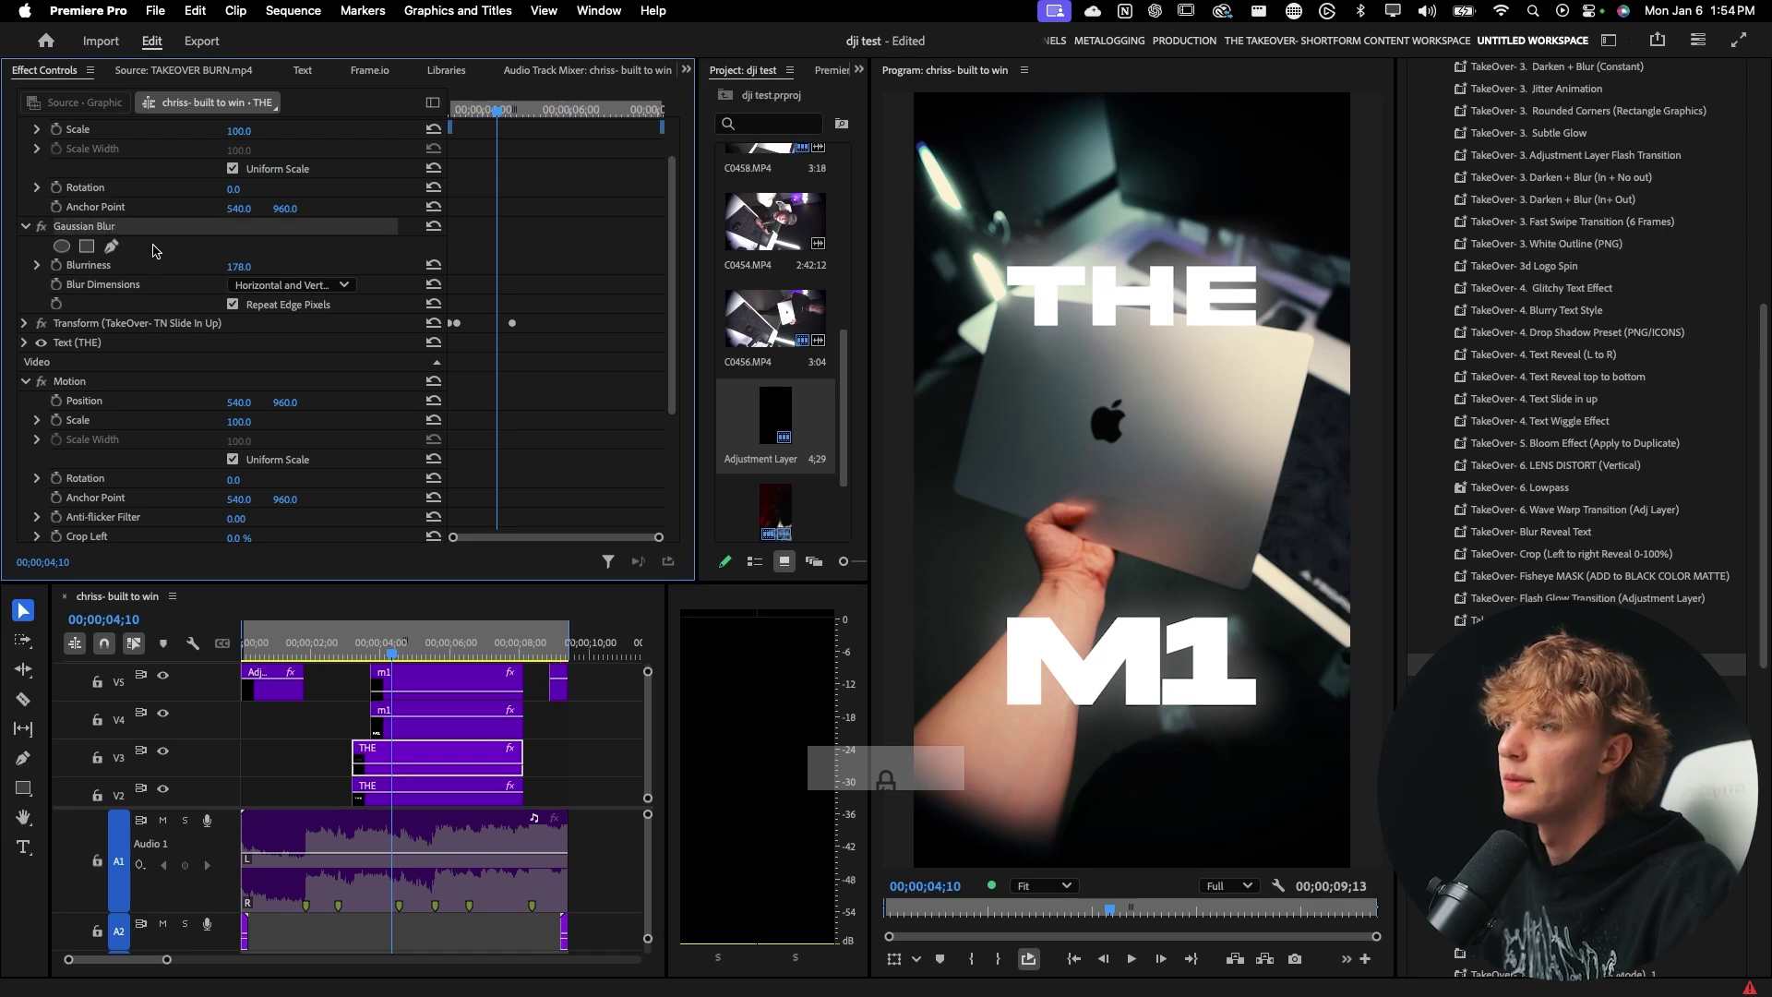
scroll(174, 305, "down", 4)
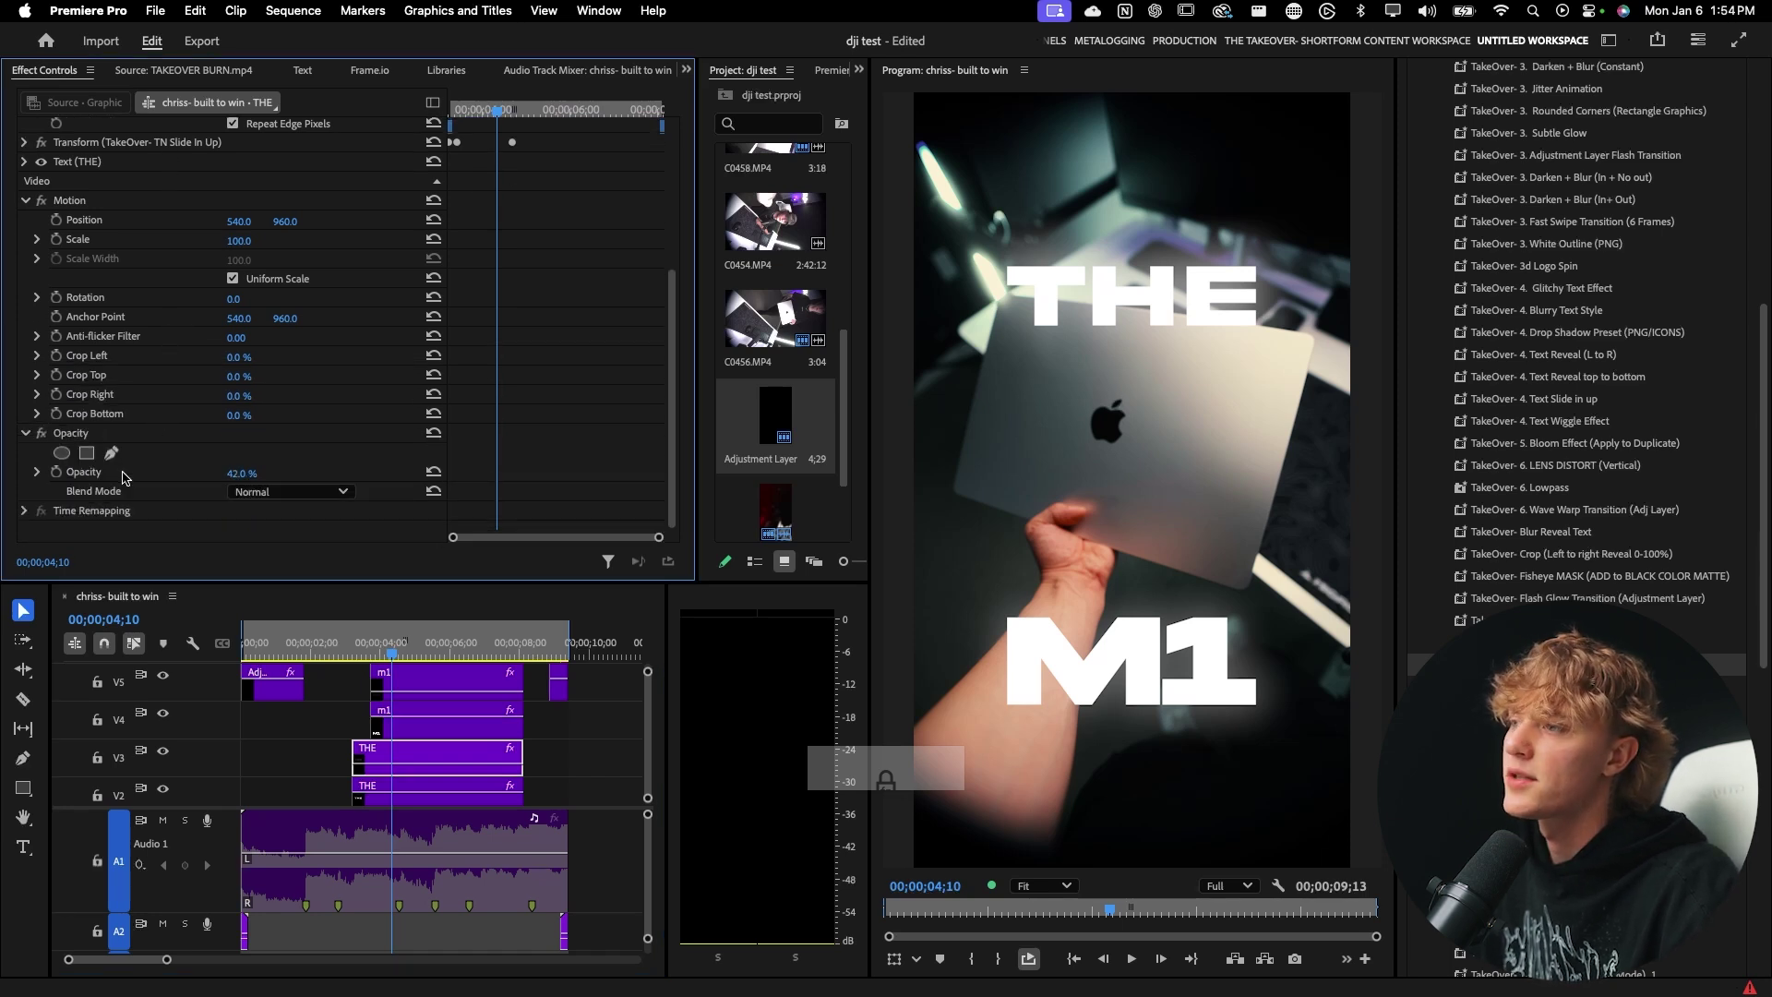
scroll(133, 434, "up", 3)
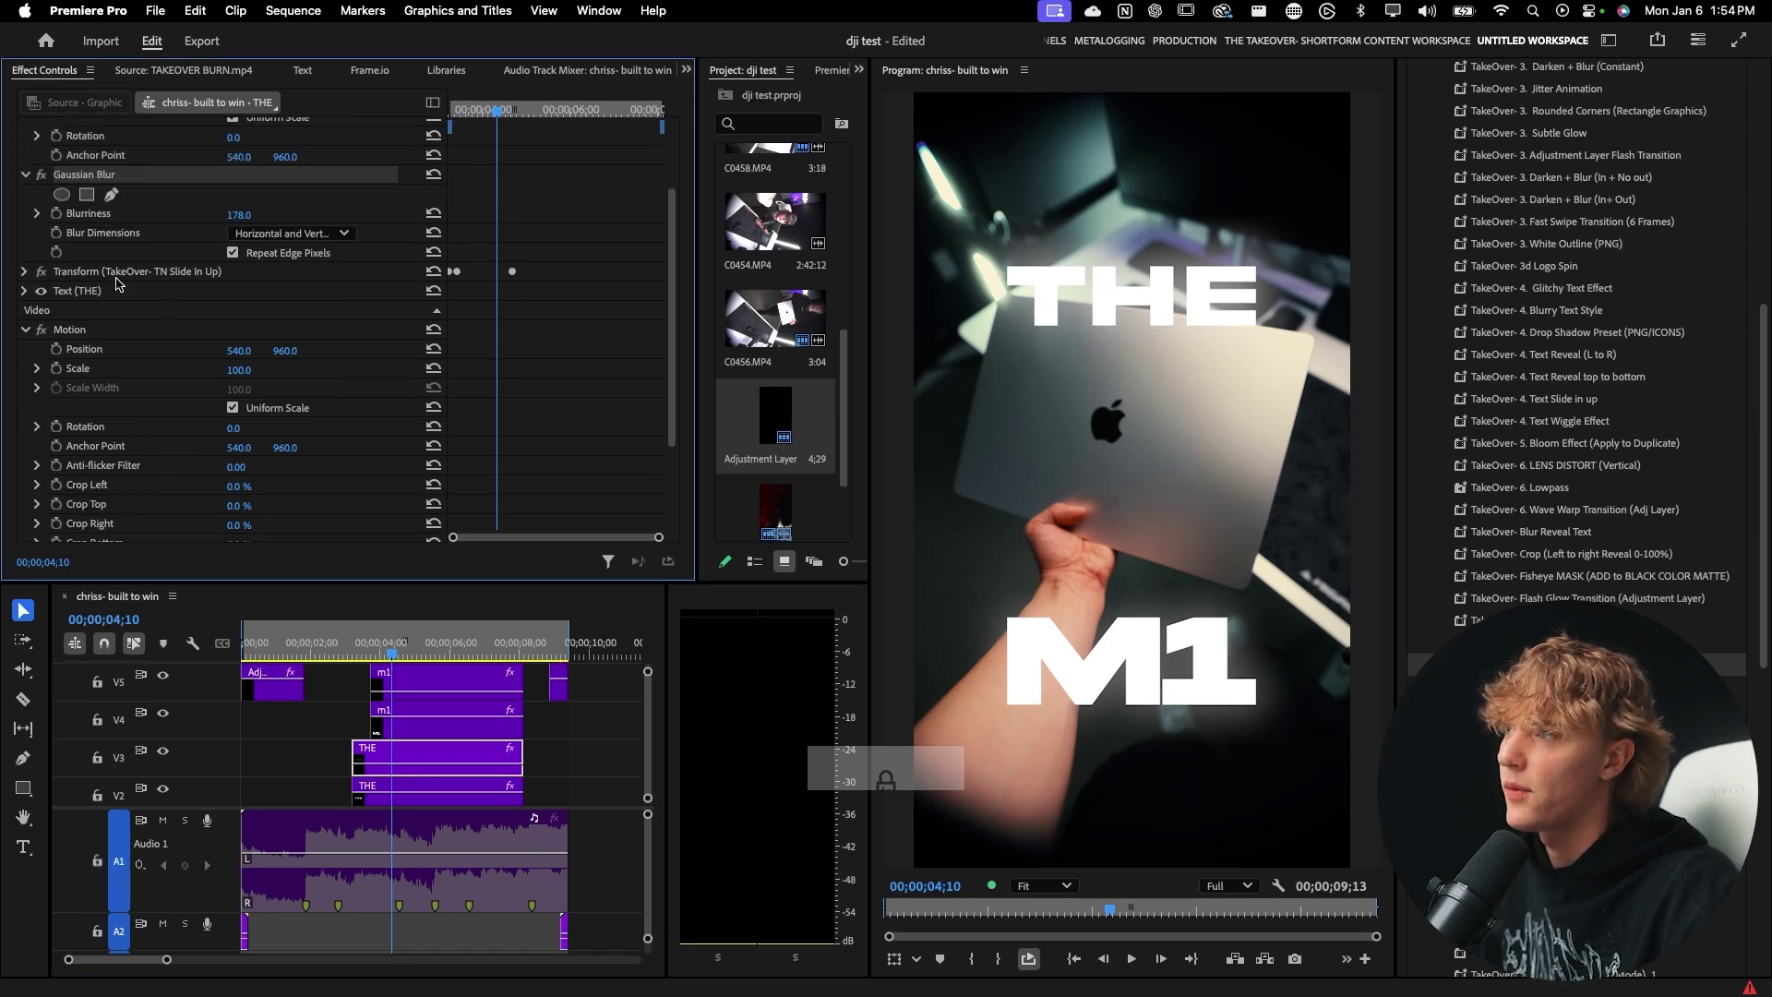
right_click(136, 180)
left_click(170, 216)
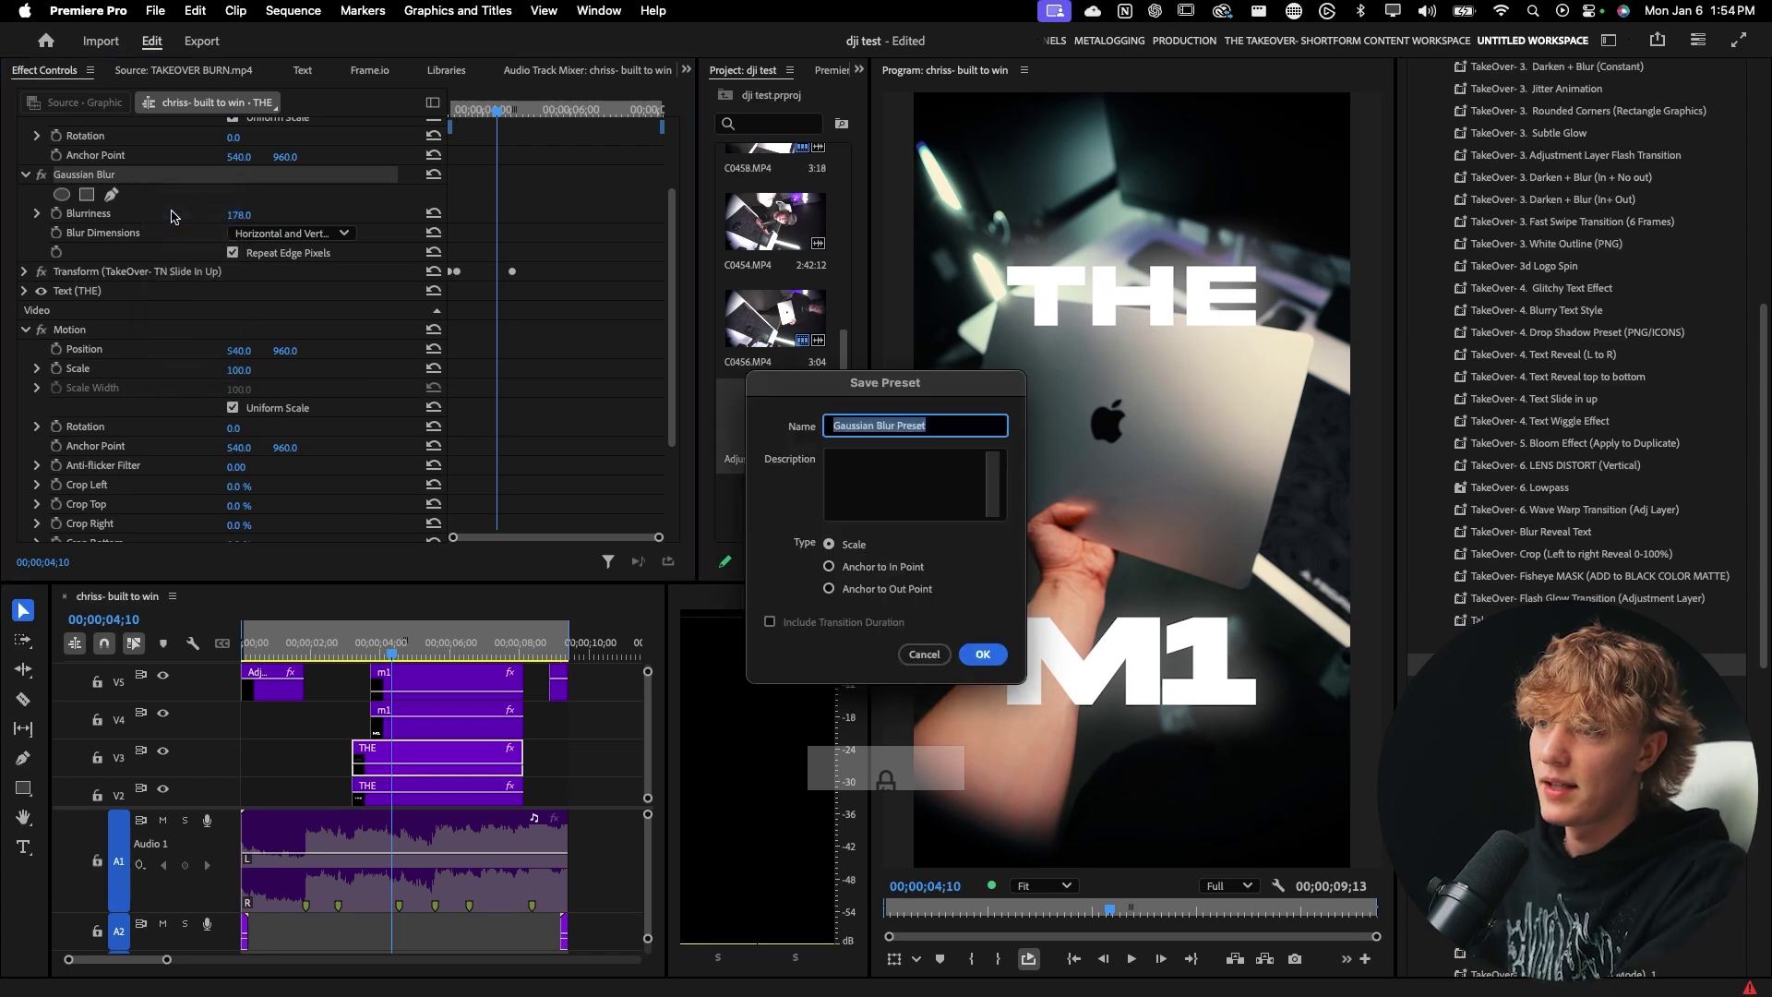
type("TEXT GLOW (Add to duplicate")
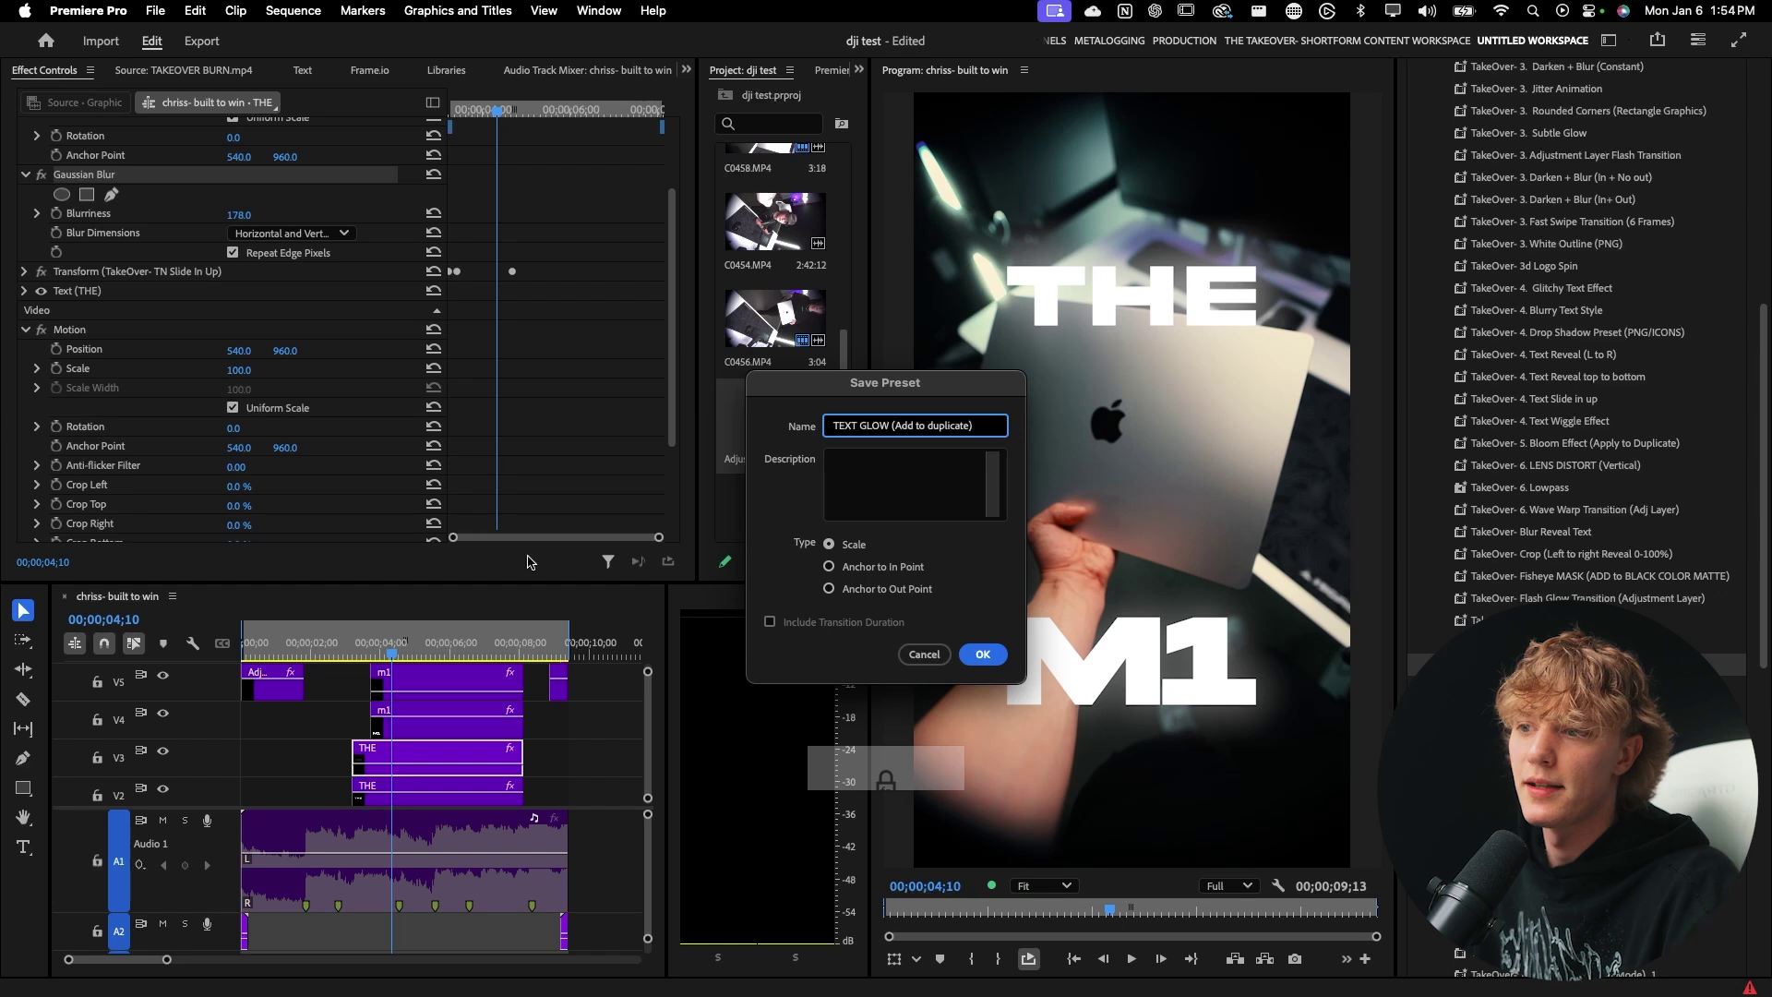
left_click(978, 655)
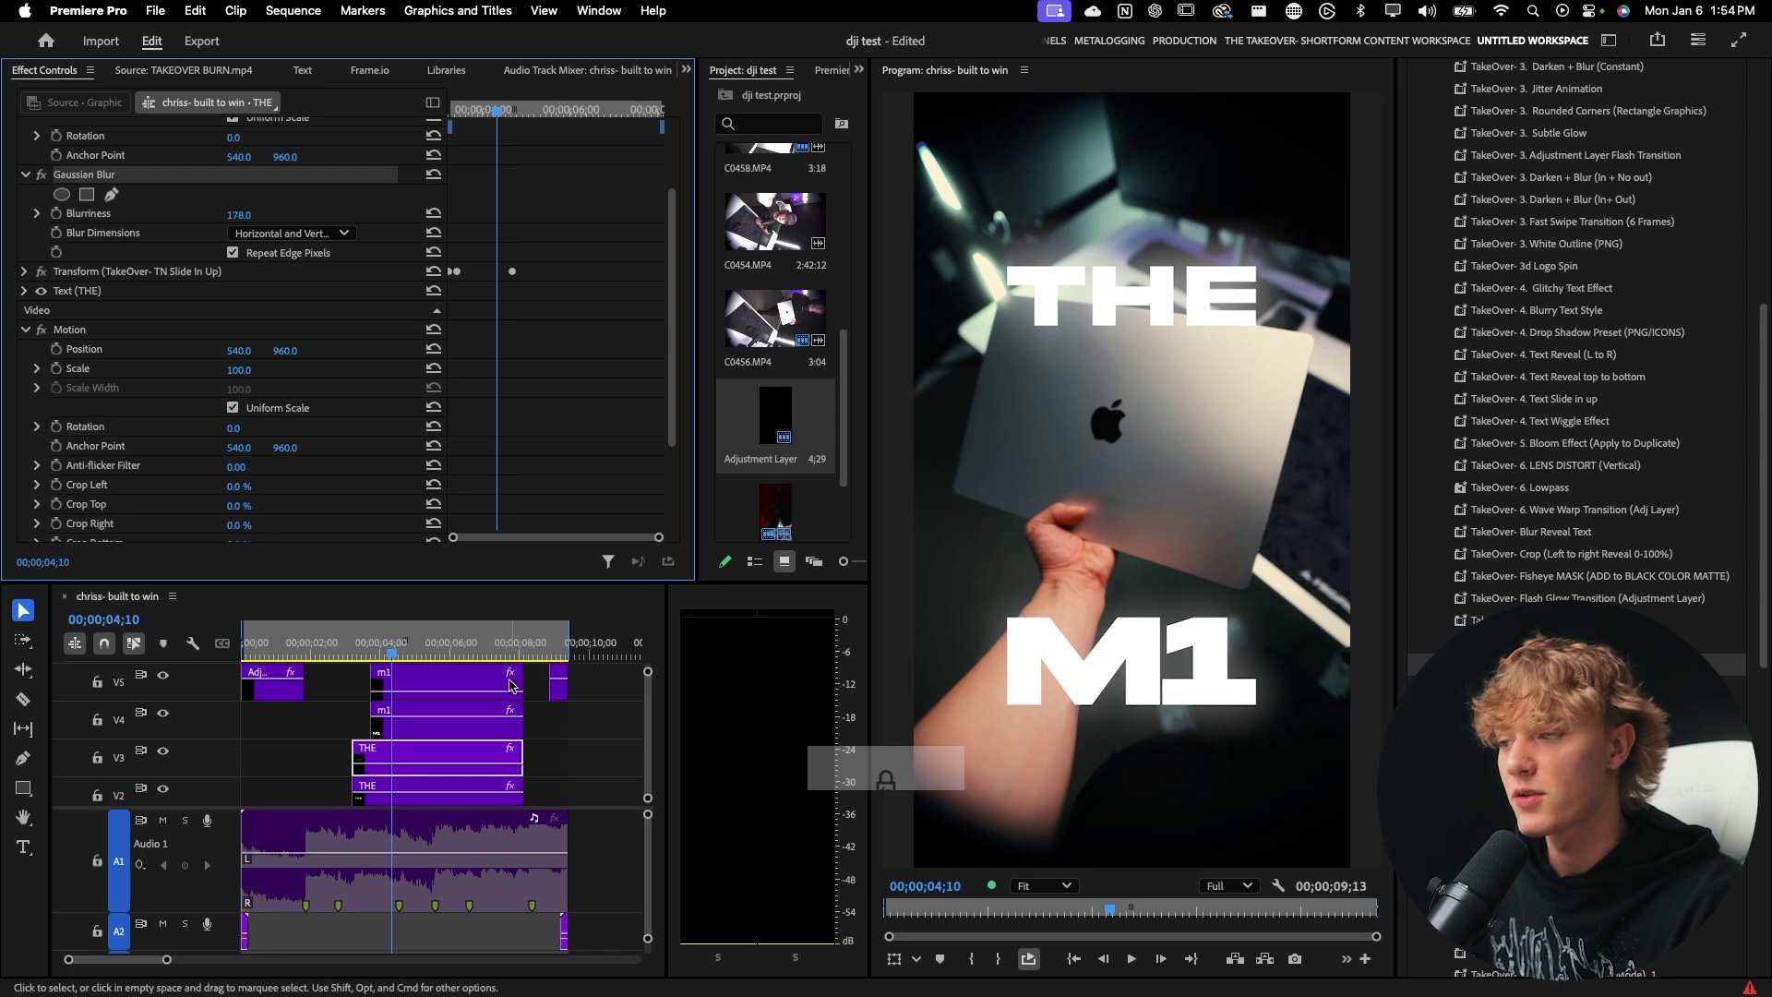
left_click(570, 763)
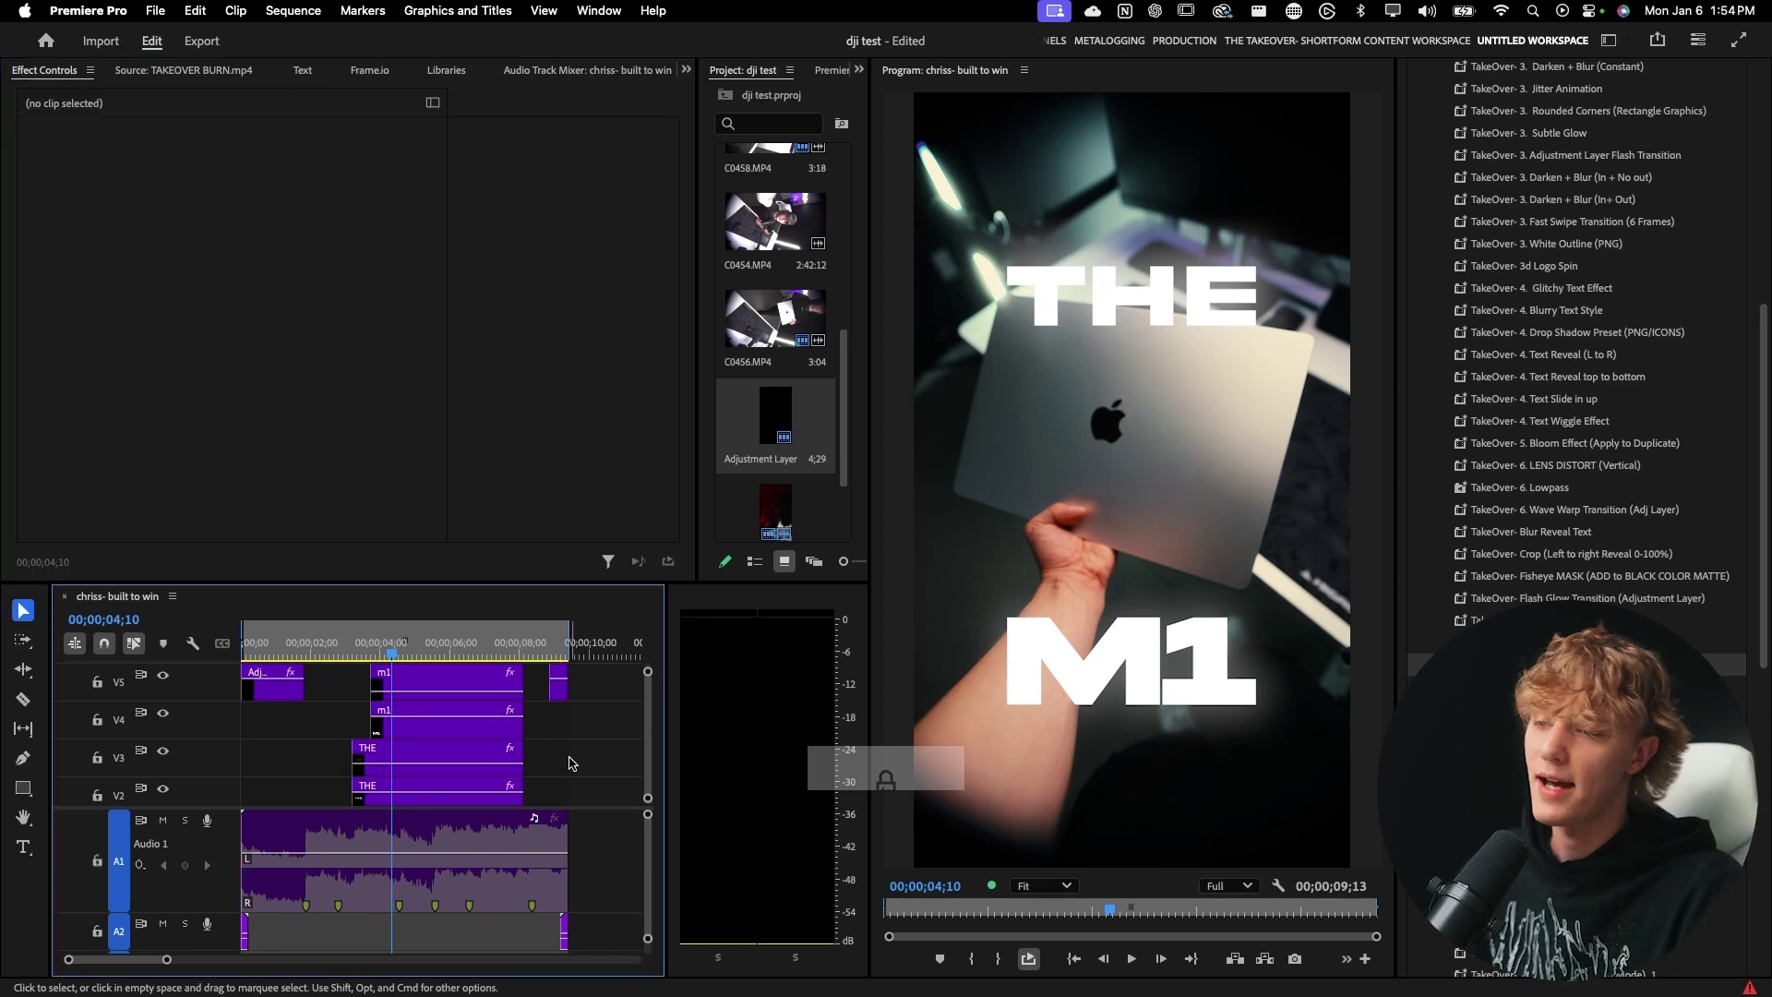